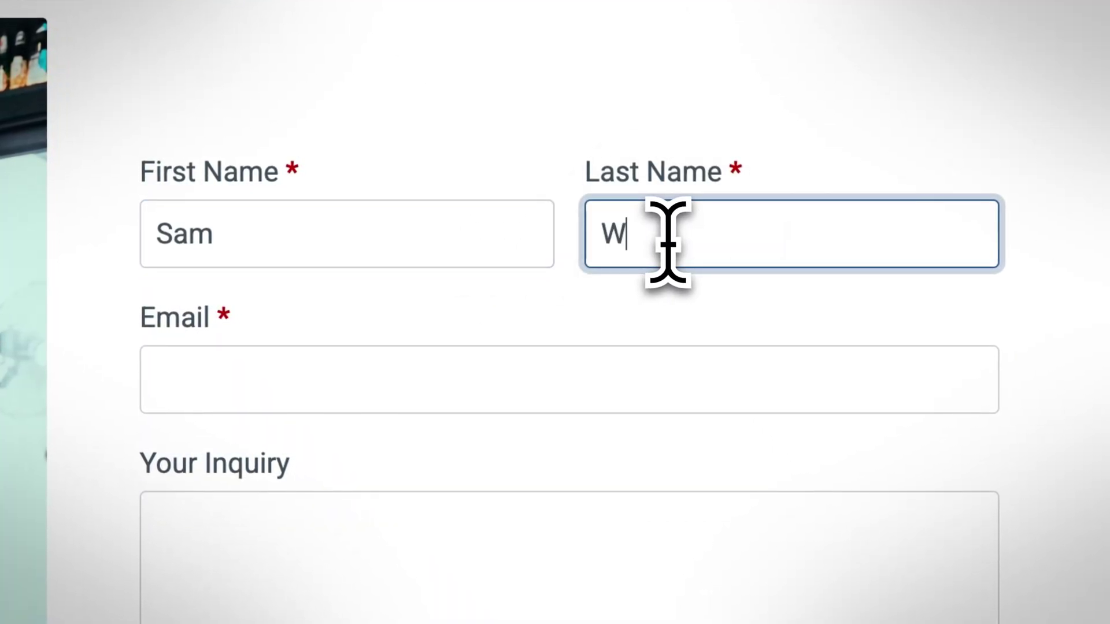
Resize Checkbox, Date, Range Slider and Color Picker to half width so the fields pair up
left_click(441, 383)
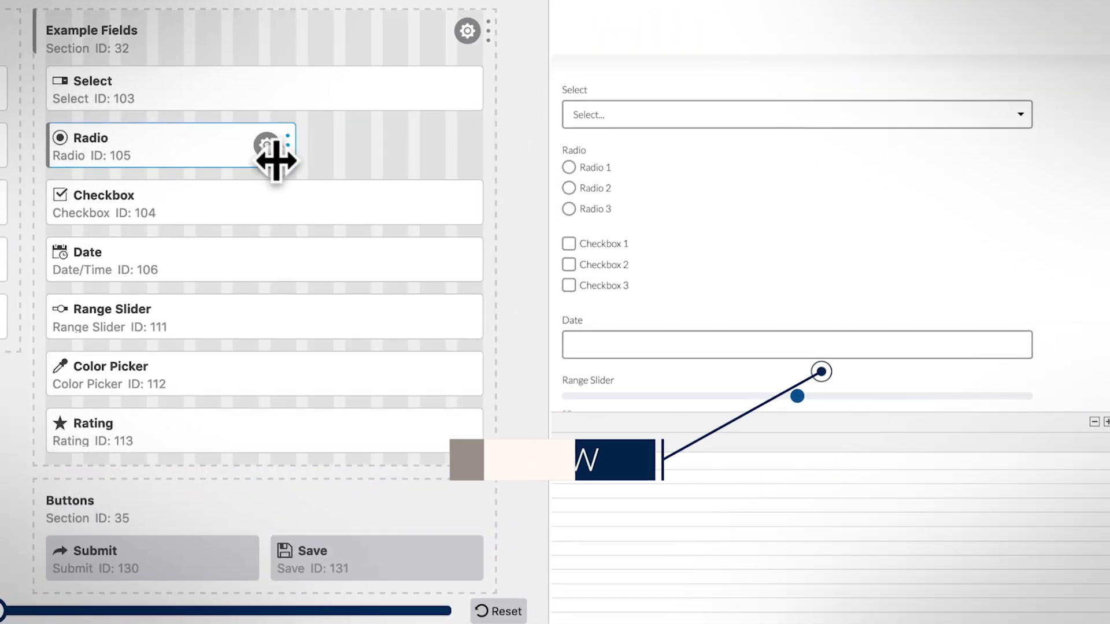
left_click_drag(474, 198, 257, 198)
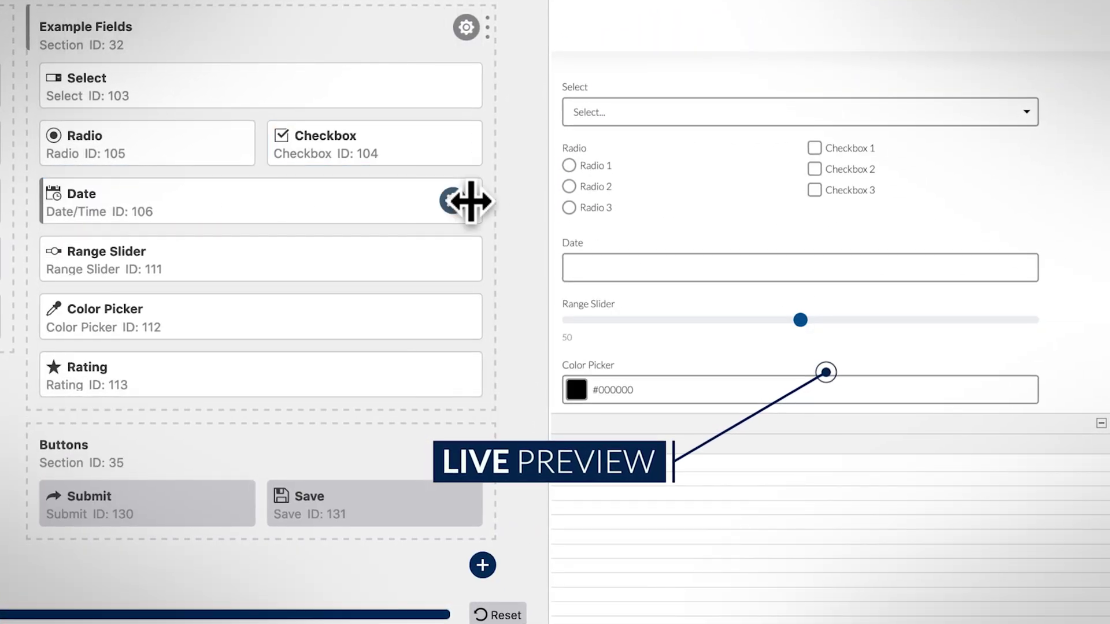
left_click_drag(462, 198, 279, 203)
left_click_drag(471, 248, 260, 254)
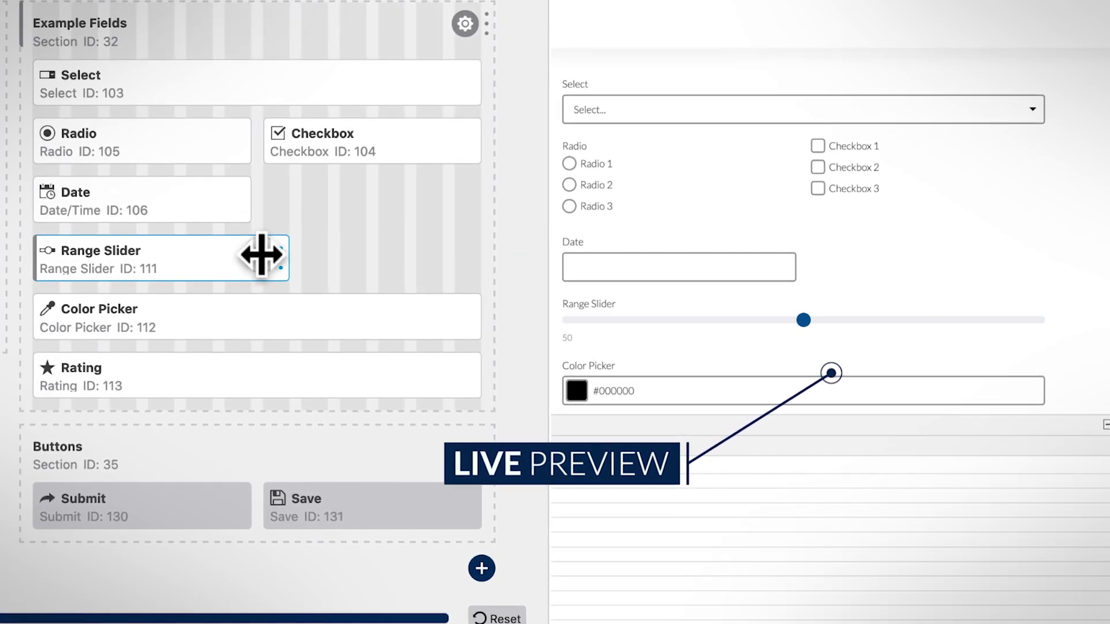
left_click_drag(479, 258, 240, 258)
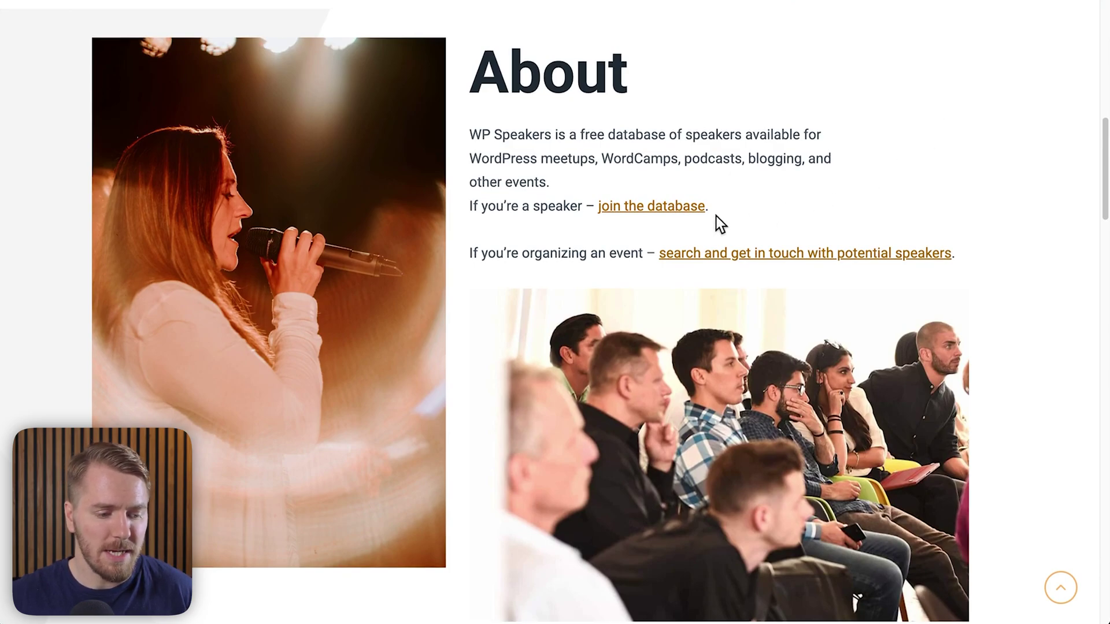
Look through the speaker sign-up form, then go to the Find a Speaker directory
left_click(677, 209)
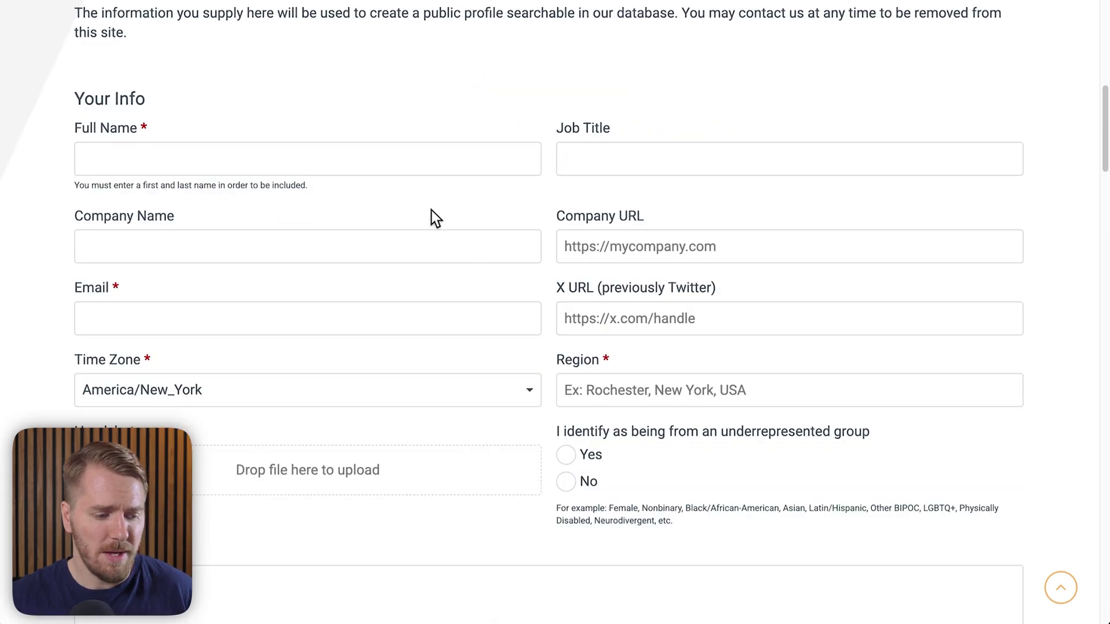
scroll(422, 239, "up", 1)
scroll(421, 240, "down", 3)
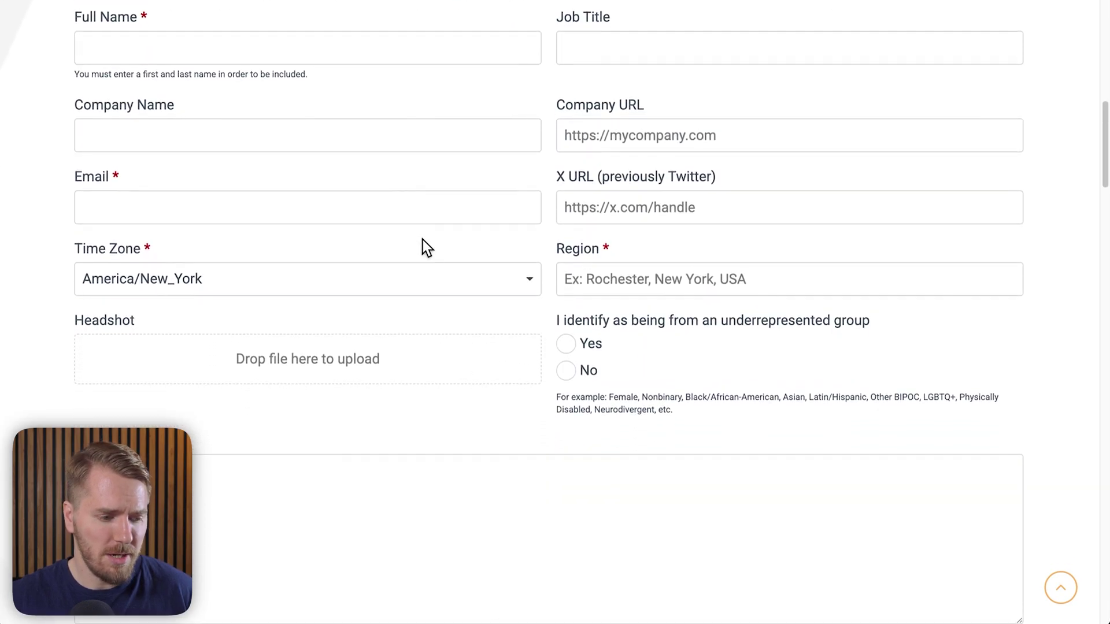
scroll(417, 251, "down", 5)
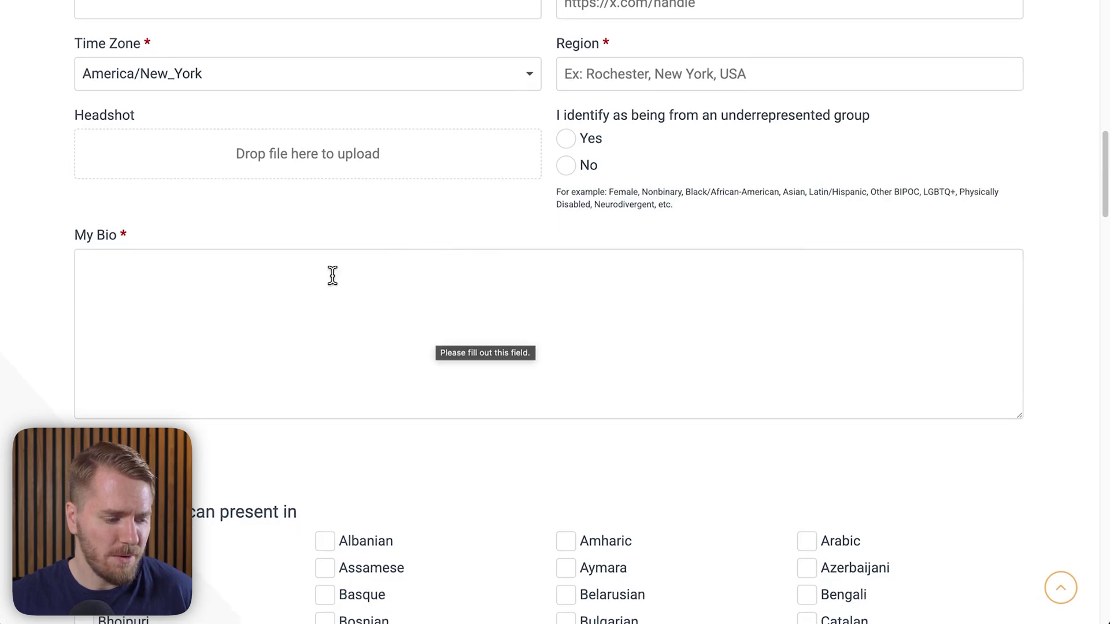
scroll(506, 289, "down", 10)
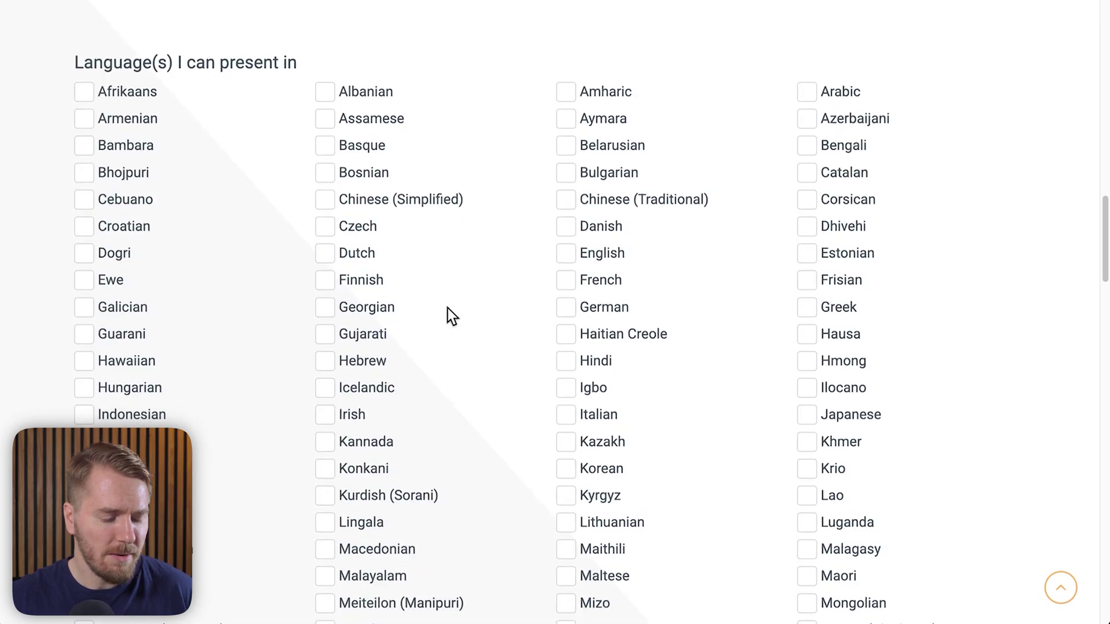
scroll(449, 315, "down", 13)
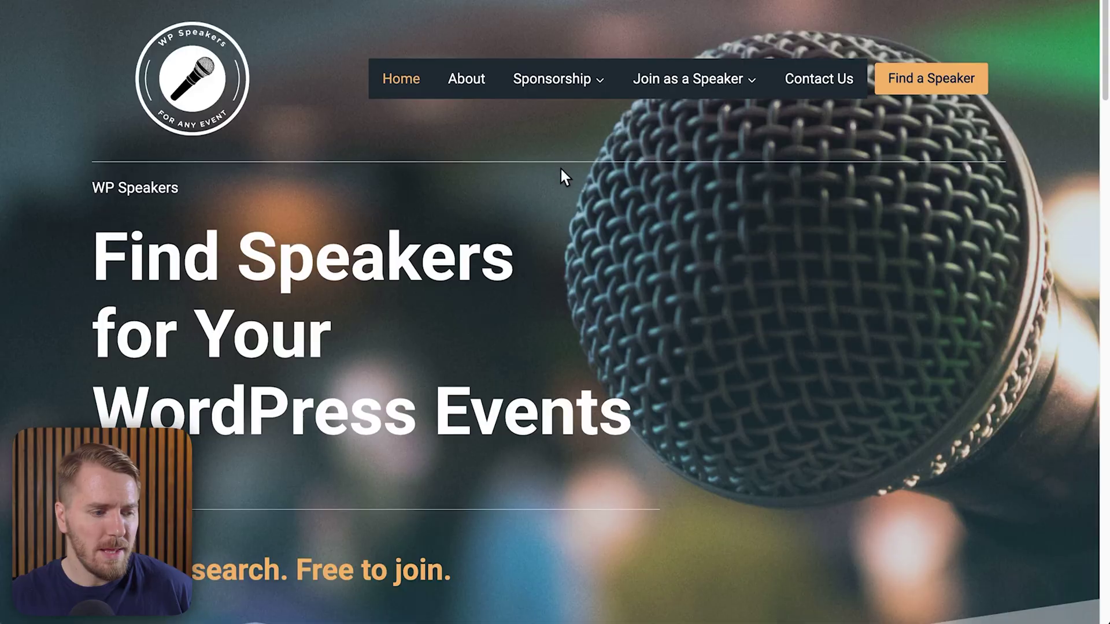
scroll(549, 276, "down", 7)
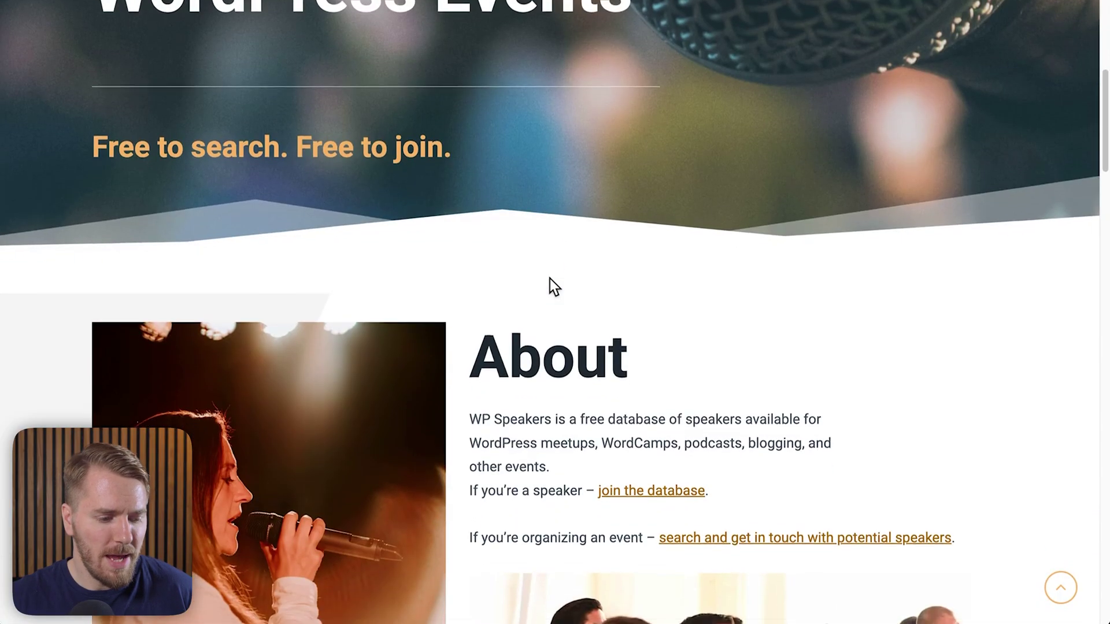
scroll(550, 278, "down", 4)
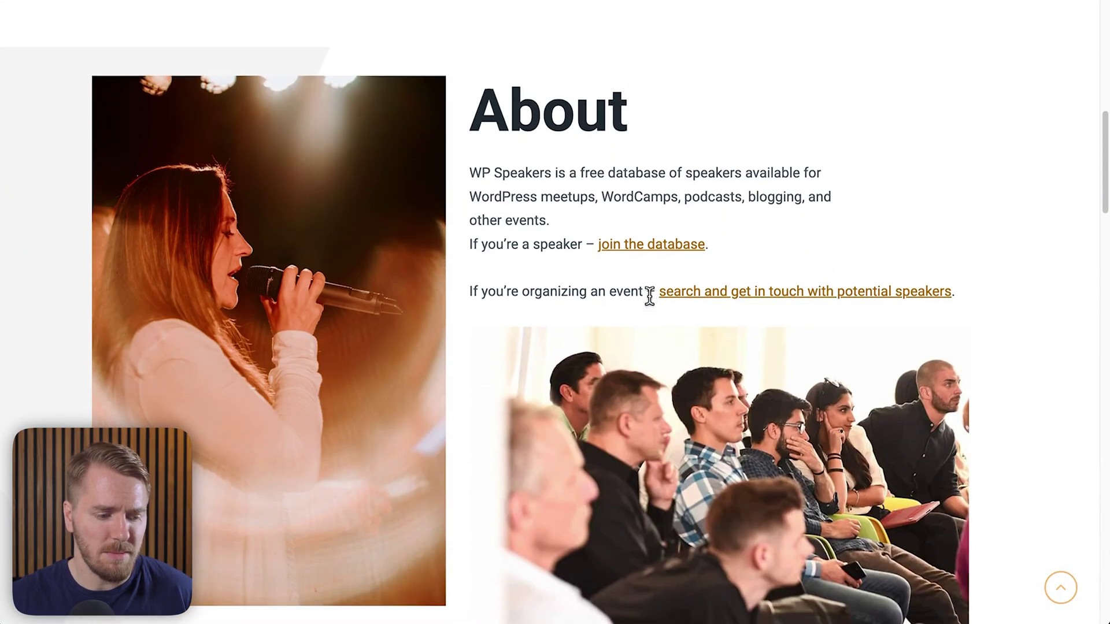
scroll(727, 296, "down", 9)
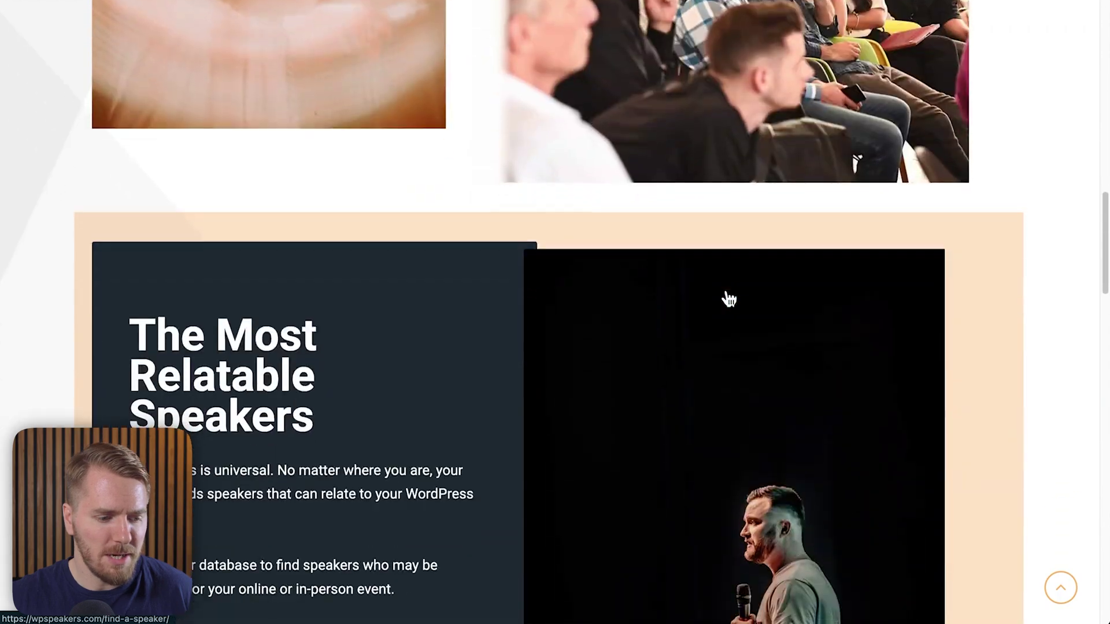
scroll(726, 292, "up", 9)
left_click(739, 321)
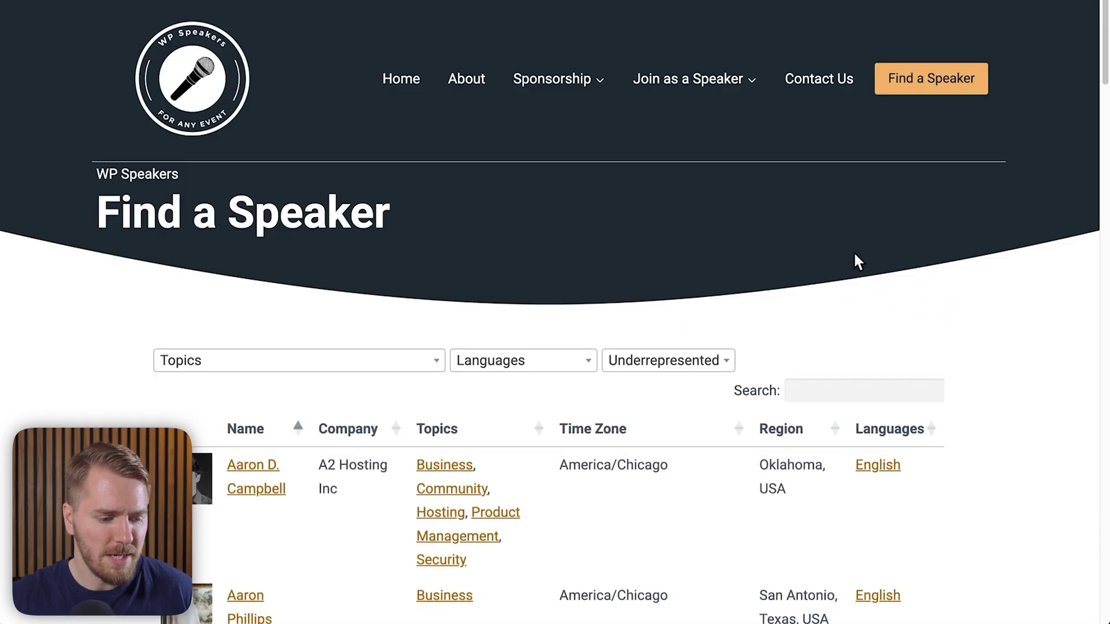
Sort the Find a Speaker table by its Topics column
scroll(879, 255, "down", 3)
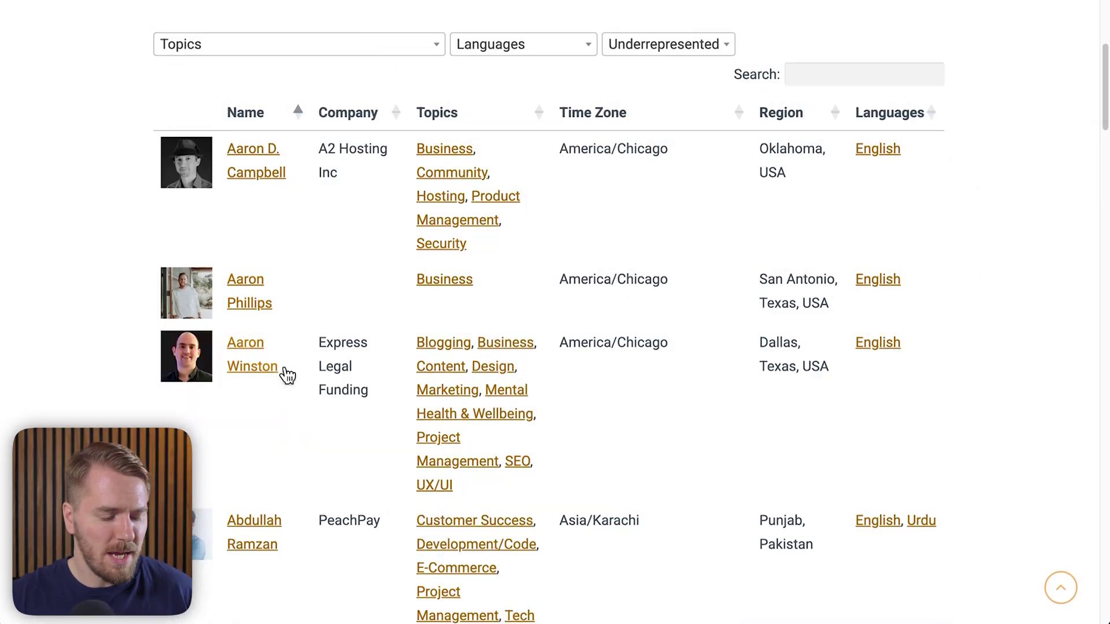
left_click(438, 116)
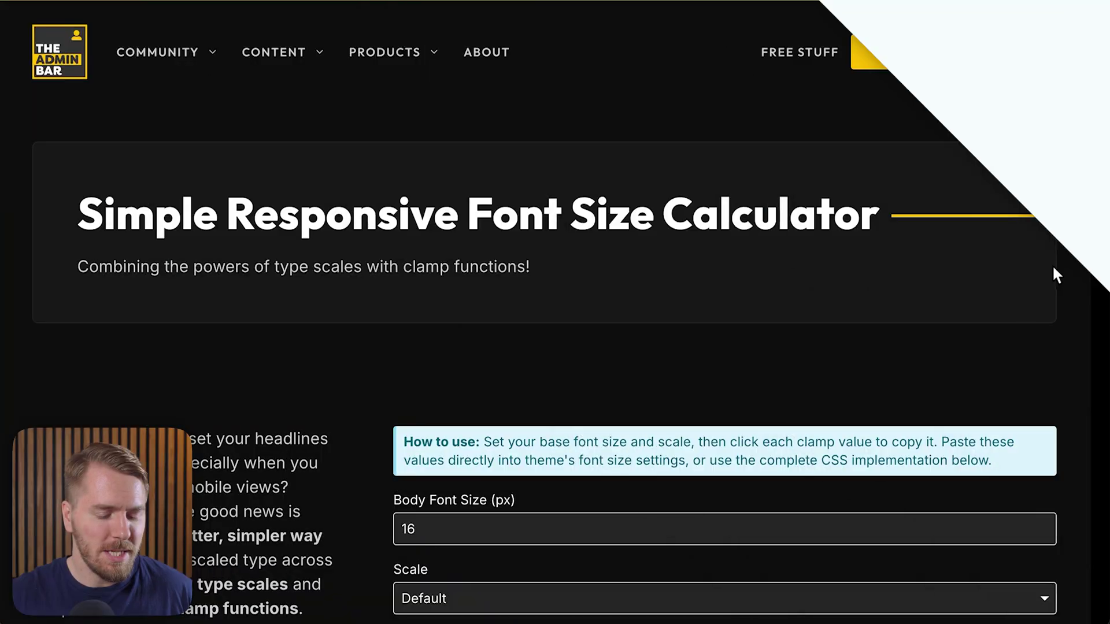
Step Body Font Size up to 18 px and choose the Large type scale
scroll(1055, 269, "down", 3)
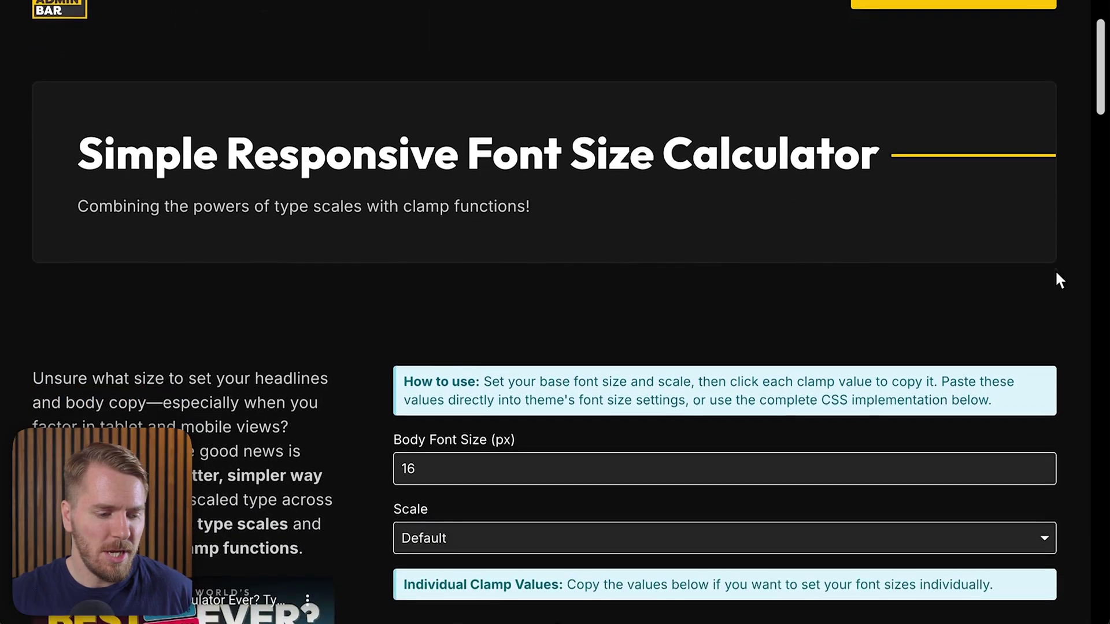
scroll(1058, 277, "down", 4)
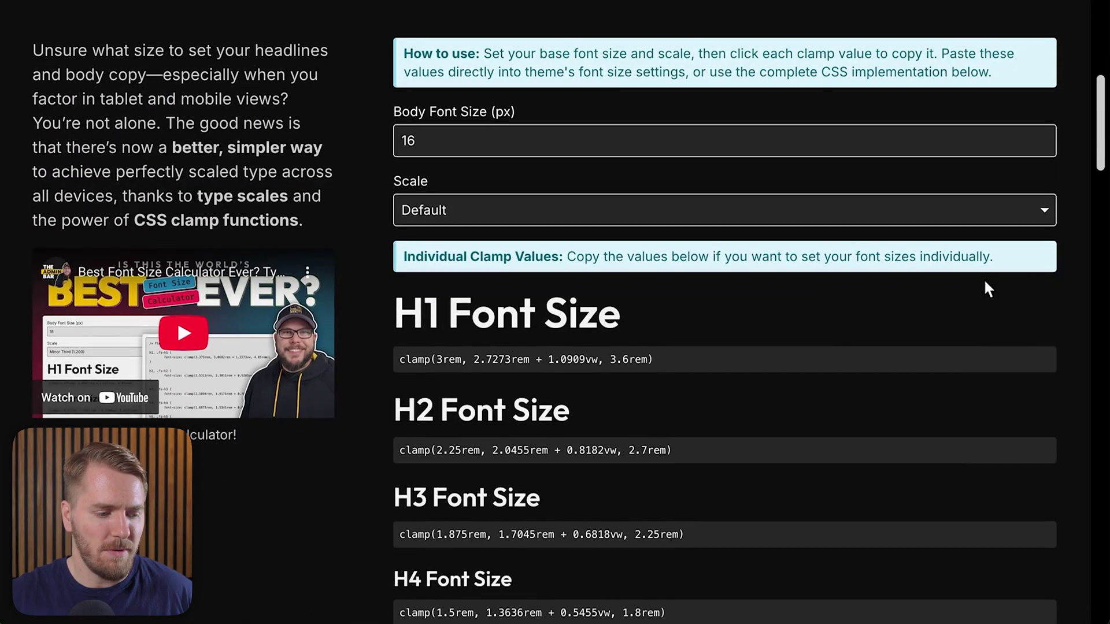
left_click(471, 138)
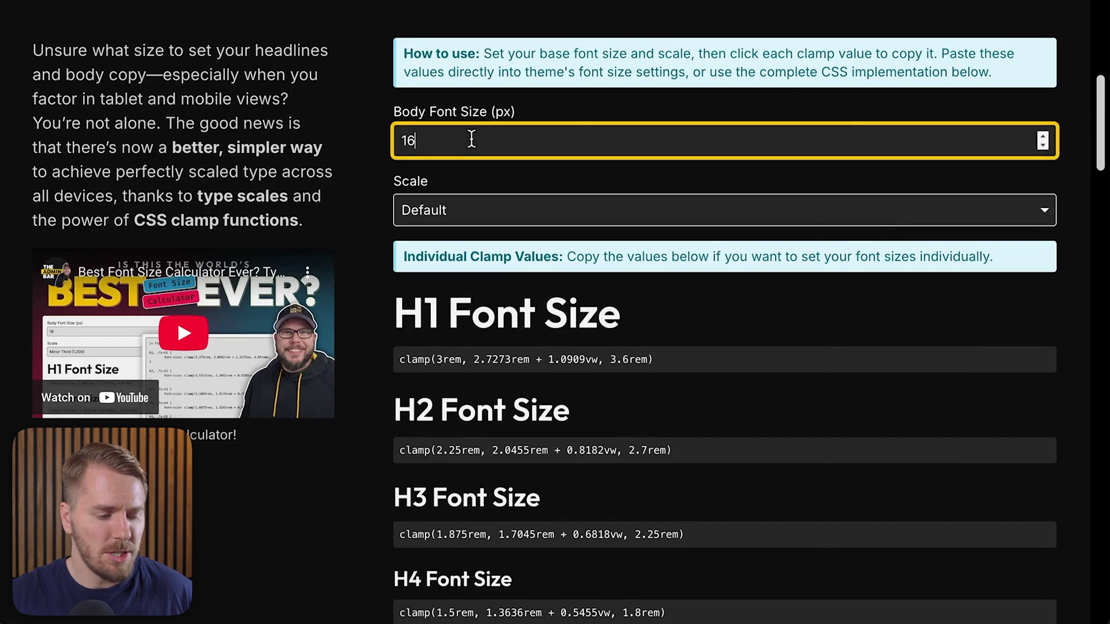
left_click(1044, 136)
left_click(1044, 137)
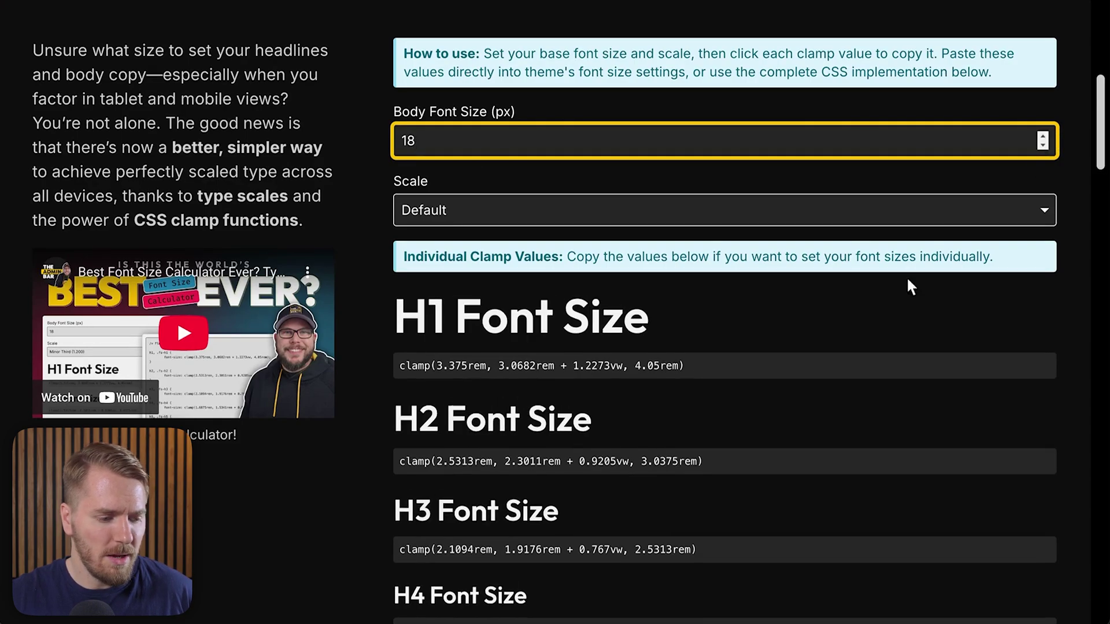
scroll(905, 279, "down", 6)
scroll(905, 287, "up", 5)
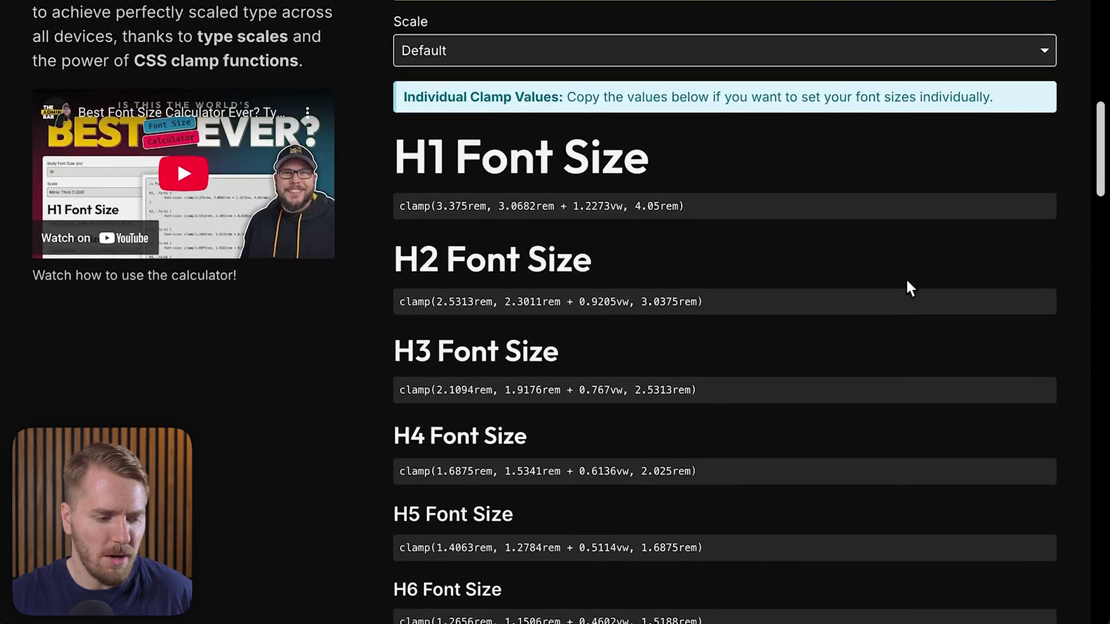
left_click(1027, 133)
left_click(797, 177)
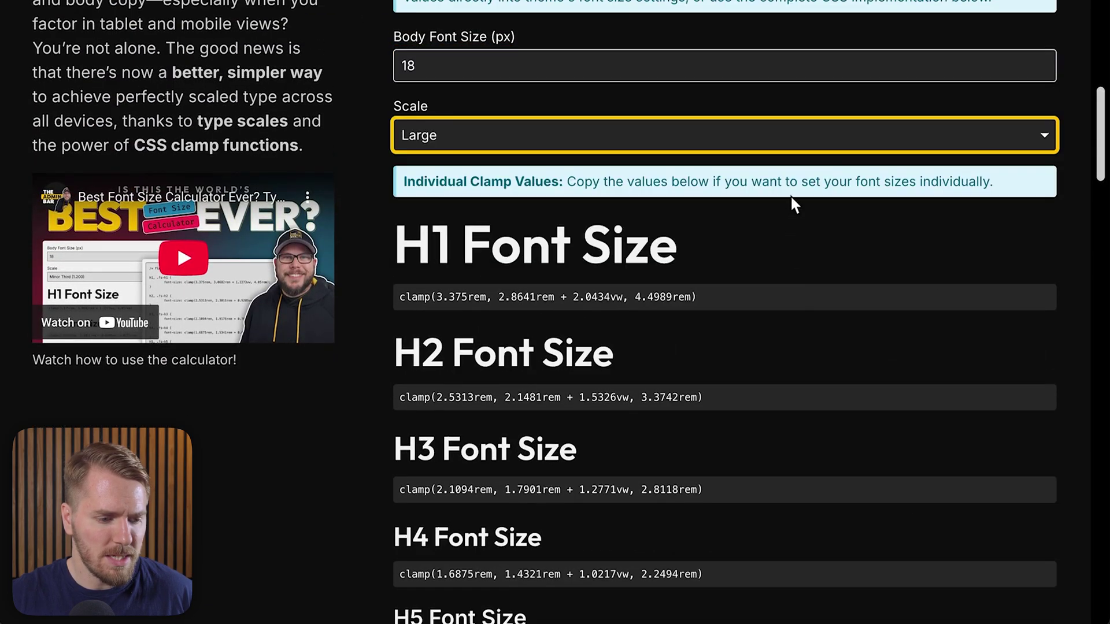
left_click(832, 148)
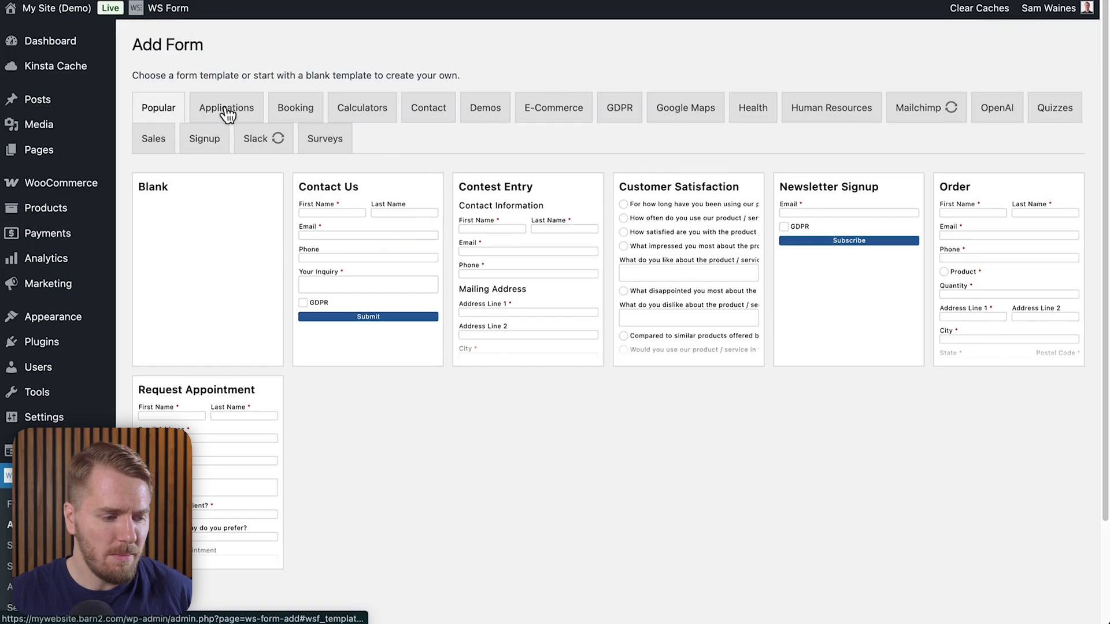
Browse the Applications, Booking, Calculators, Contact, Demos and E-Commerce template categories
left_click(227, 111)
left_click(311, 112)
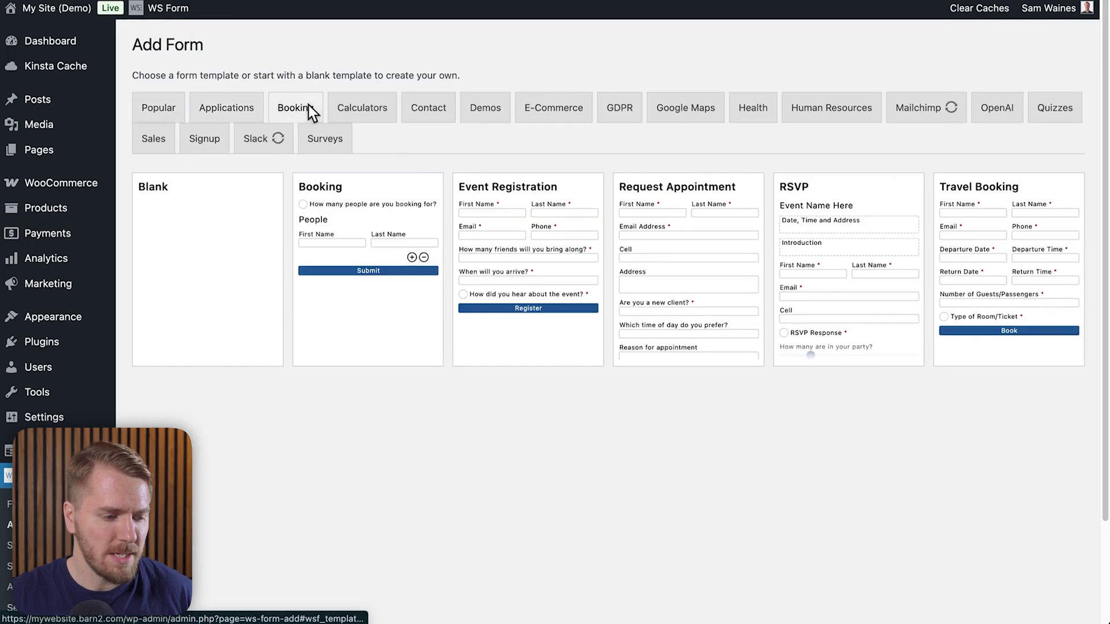
left_click(377, 116)
scroll(498, 237, "down", 4)
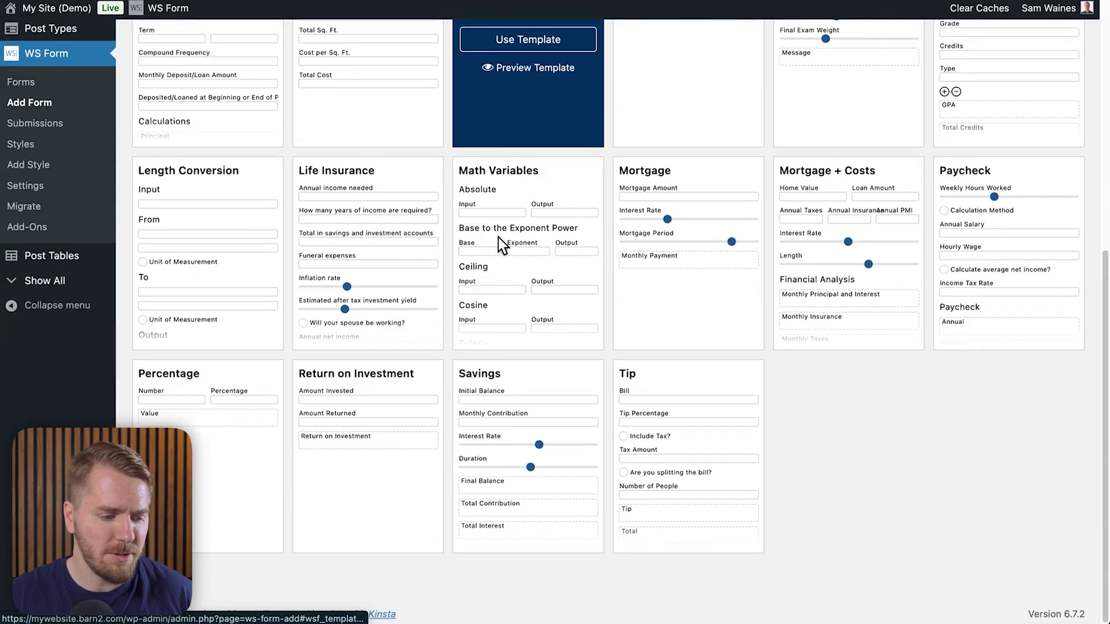
scroll(498, 238, "up", 6)
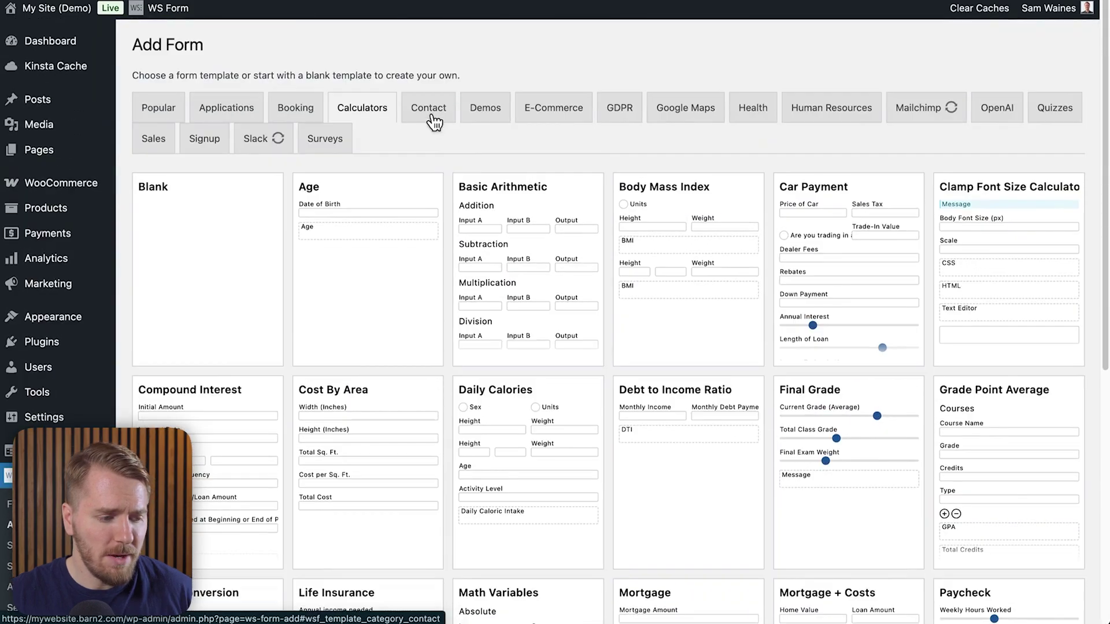
left_click(432, 115)
left_click(488, 118)
left_click(549, 116)
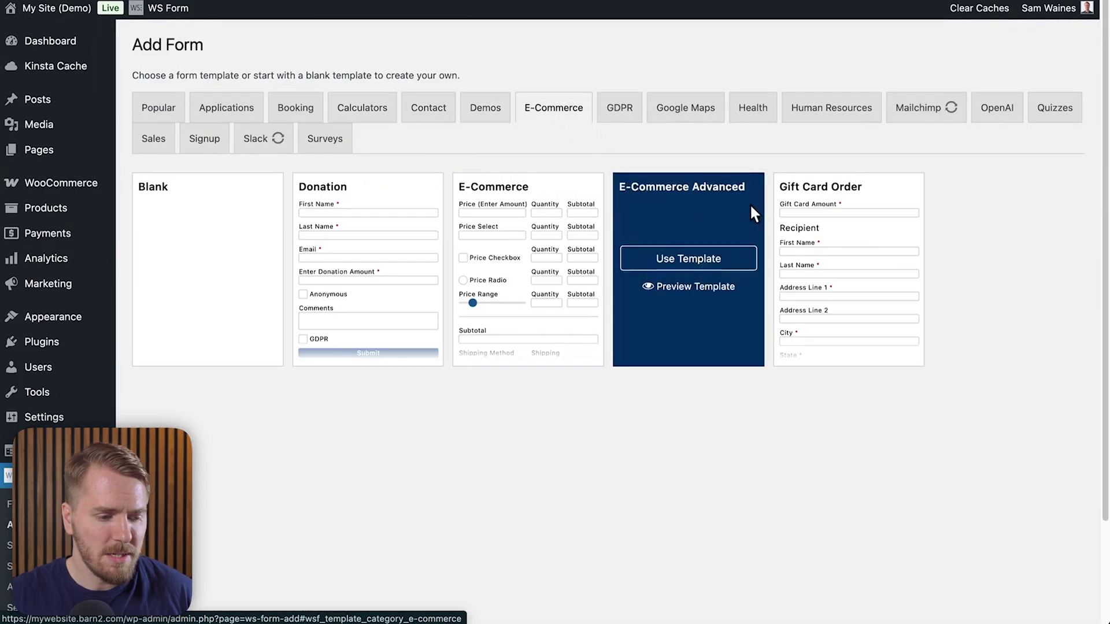
Create a new form from the Contact Us template under Popular
left_click(168, 115)
mouse_move(342, 315)
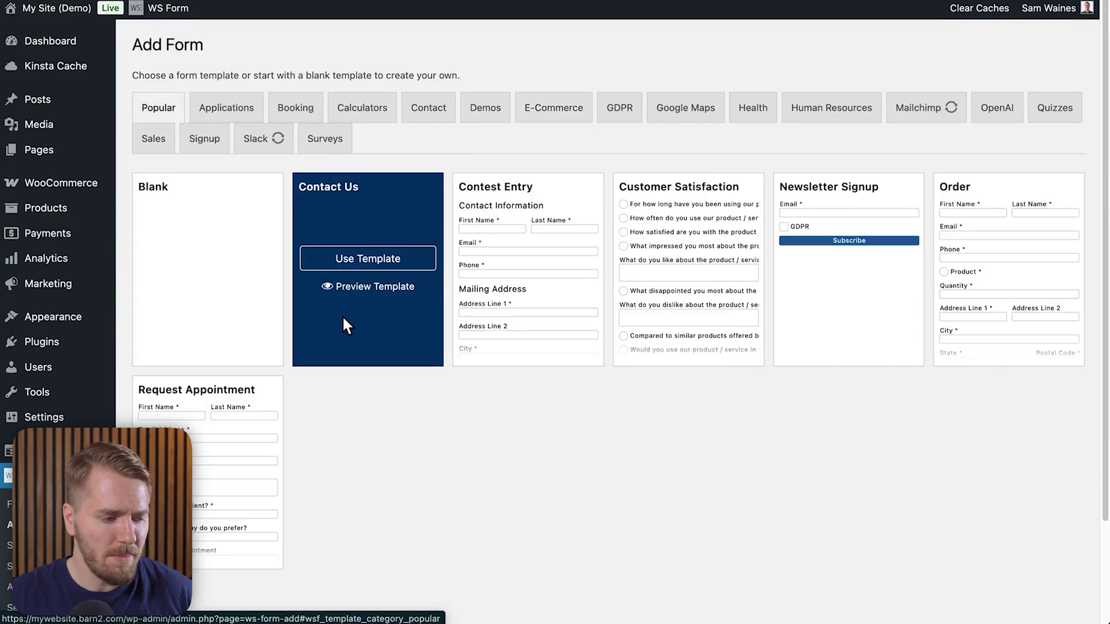
left_click(396, 259)
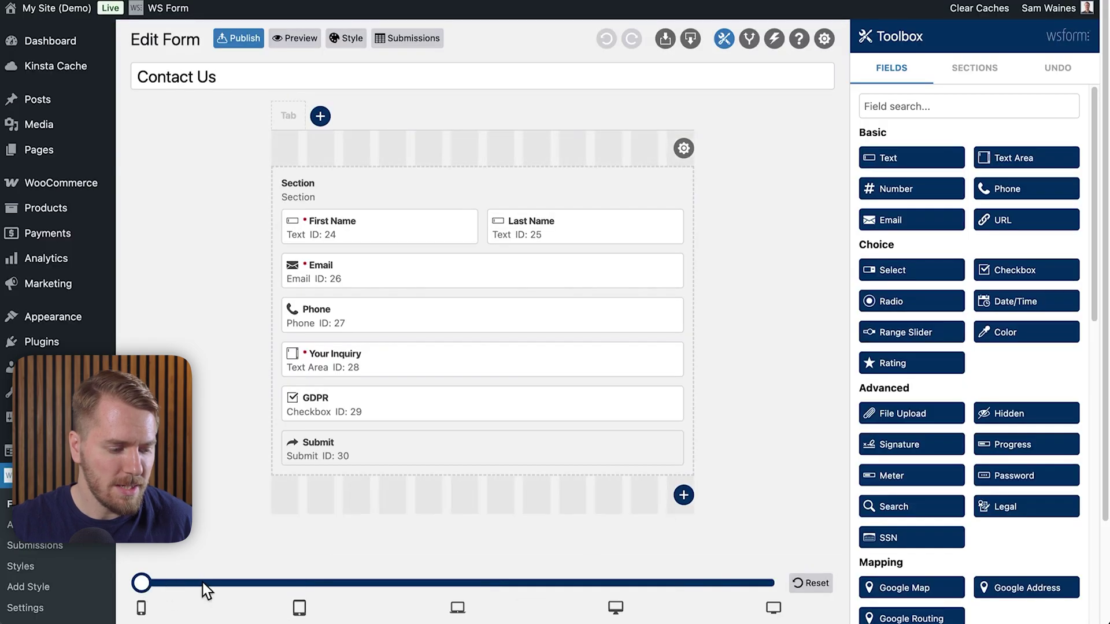
Preview the form layout at the Small, Large, medium and mobile breakpoints
left_click_drag(202, 566, 659, 587)
left_click_drag(747, 581, 634, 594)
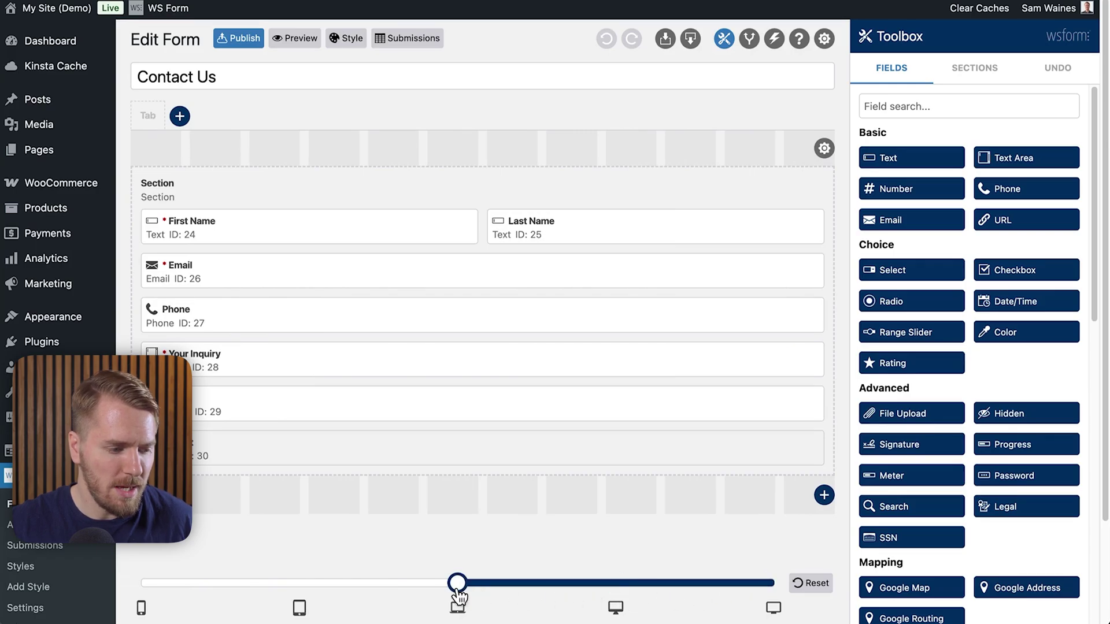
left_click_drag(458, 595, 373, 595)
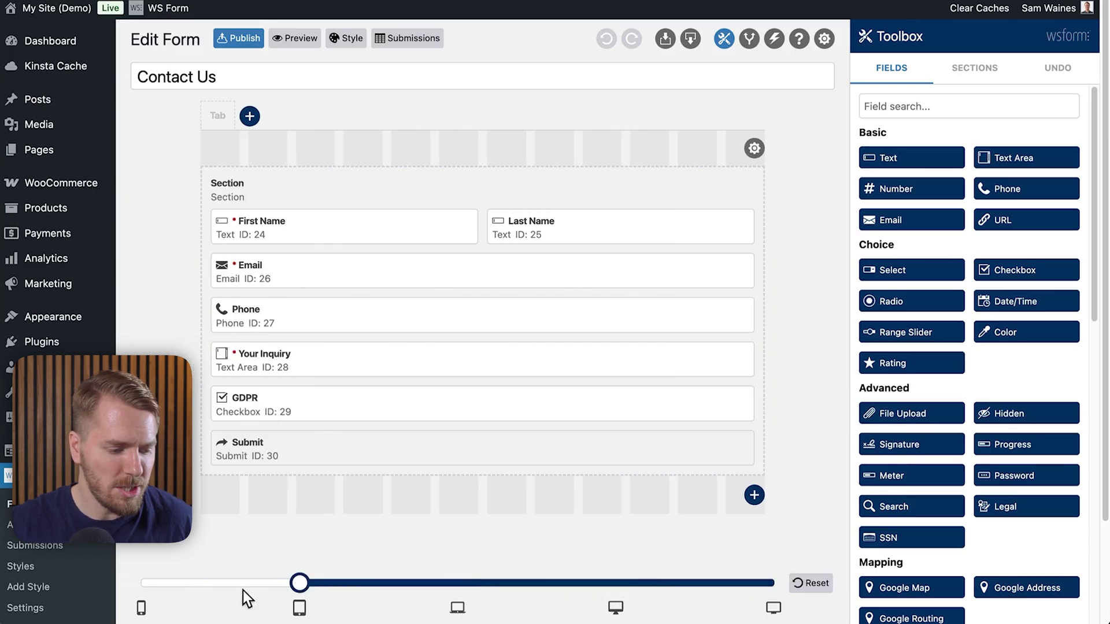
left_click_drag(243, 591, 141, 583)
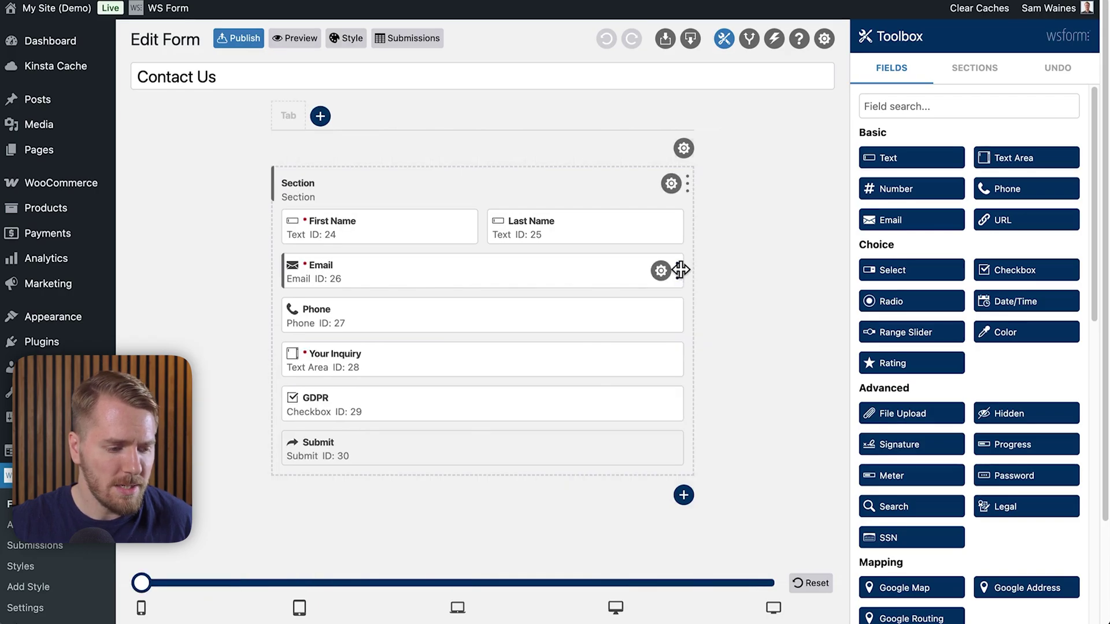
Set Email and Phone half width side by side on tablet, full width on mobile, and add a URL field
left_click_drag(680, 269, 480, 275)
left_click_drag(681, 315, 478, 317)
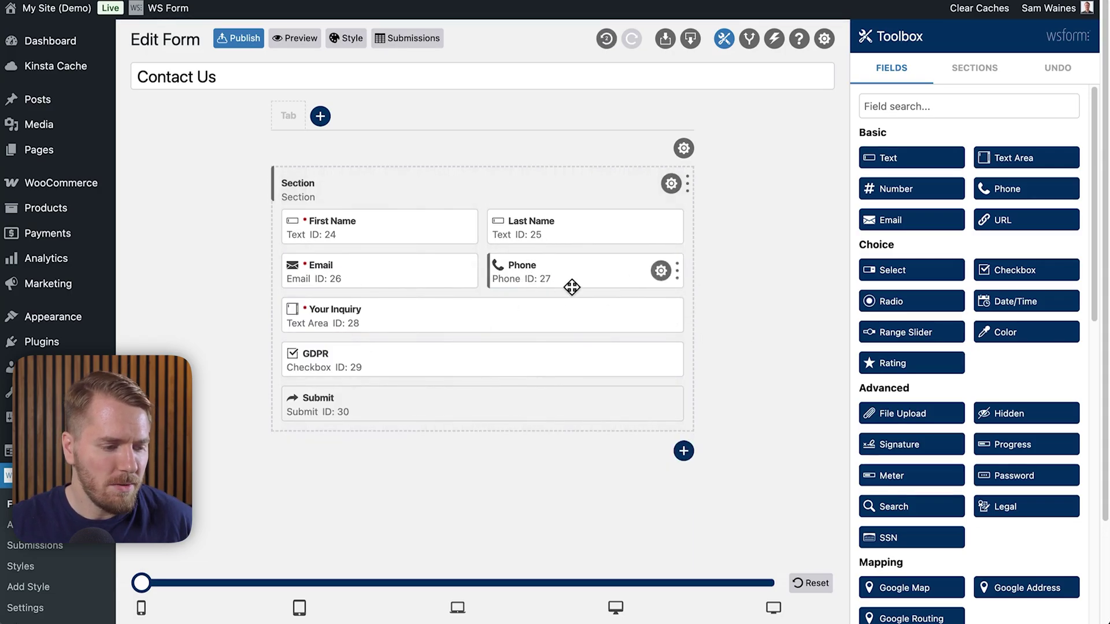
mouse_move(141, 582)
left_mouse_down()
mouse_move(471, 588)
mouse_move(711, 572)
mouse_move(141, 584)
left_mouse_up()
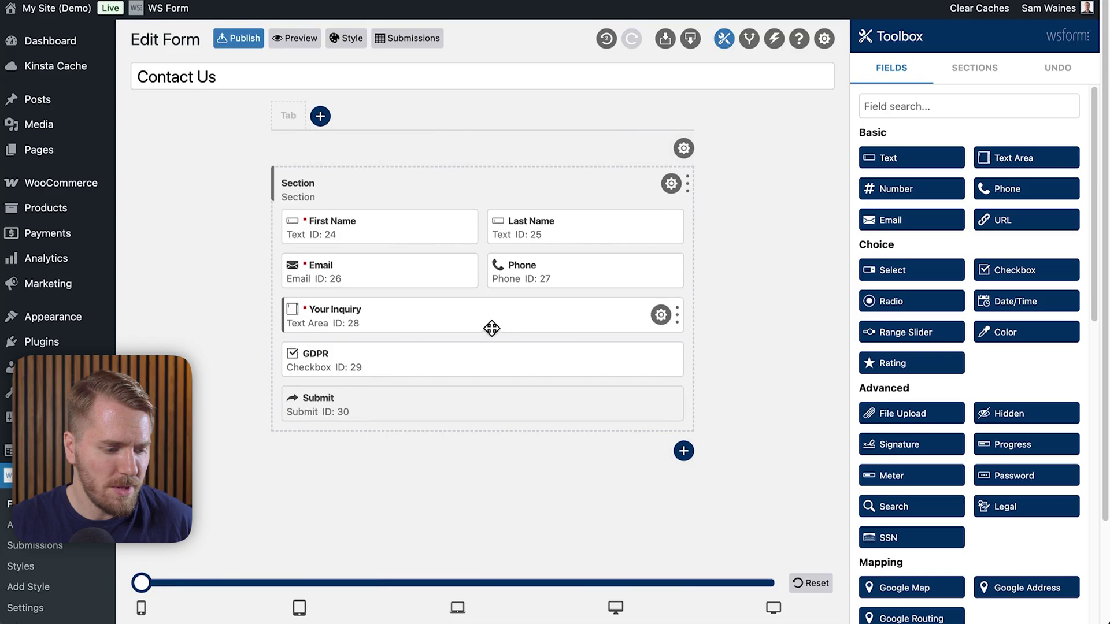
left_click_drag(488, 273, 682, 311)
left_click_drag(141, 583, 300, 584)
left_click_drag(743, 269, 479, 270)
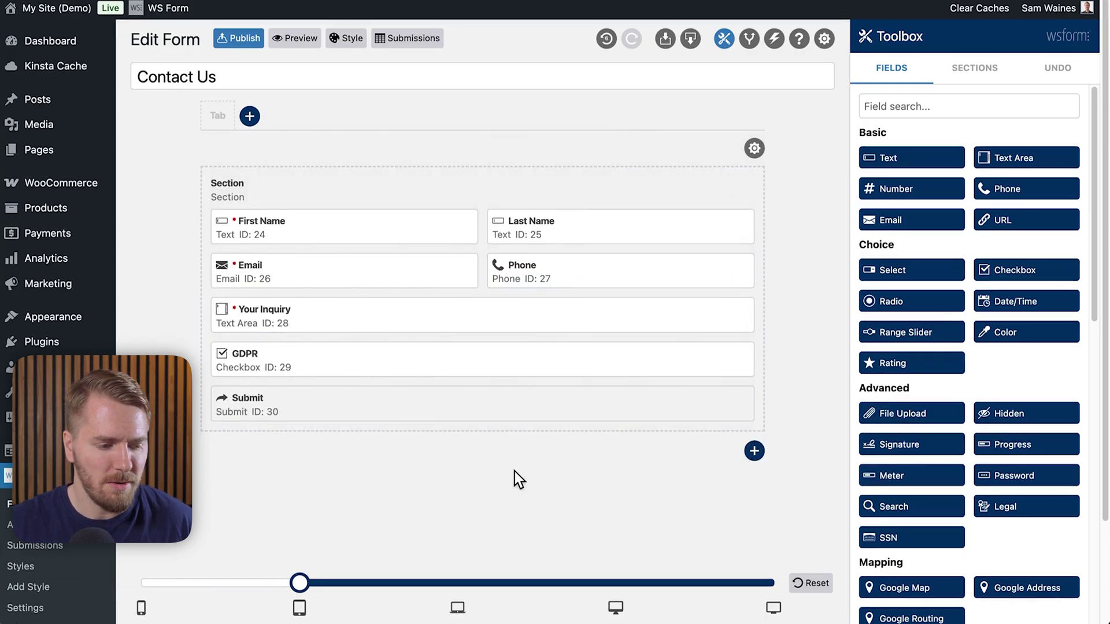
left_click_drag(349, 577, 181, 587)
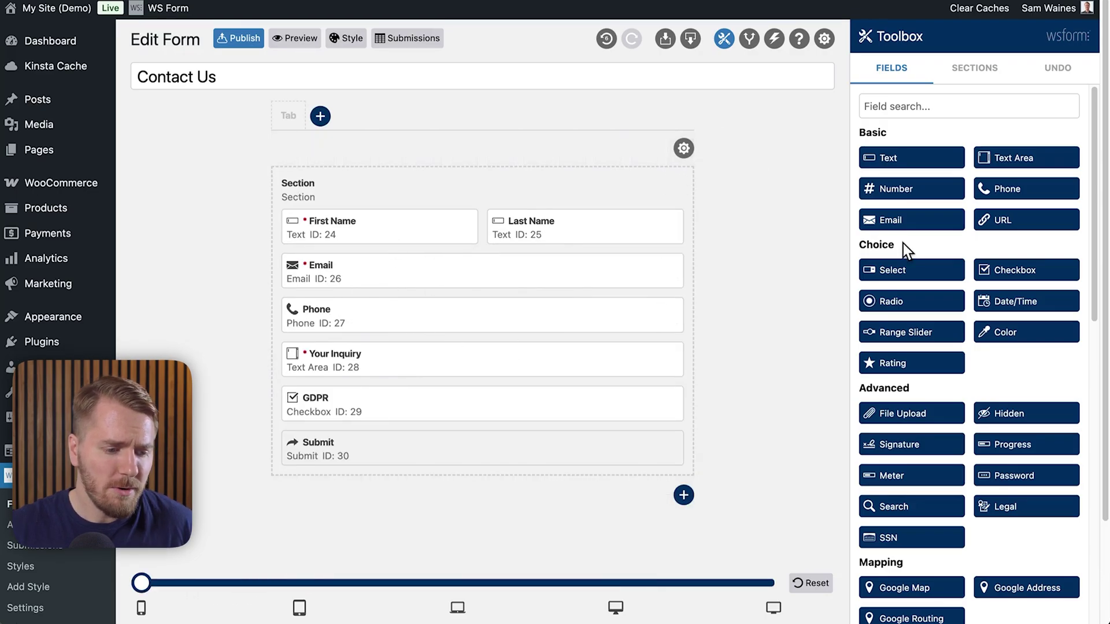
left_click_drag(1024, 227, 434, 322)
Review the URL field's Basic, Advanced and Datalist settings
left_click(660, 315)
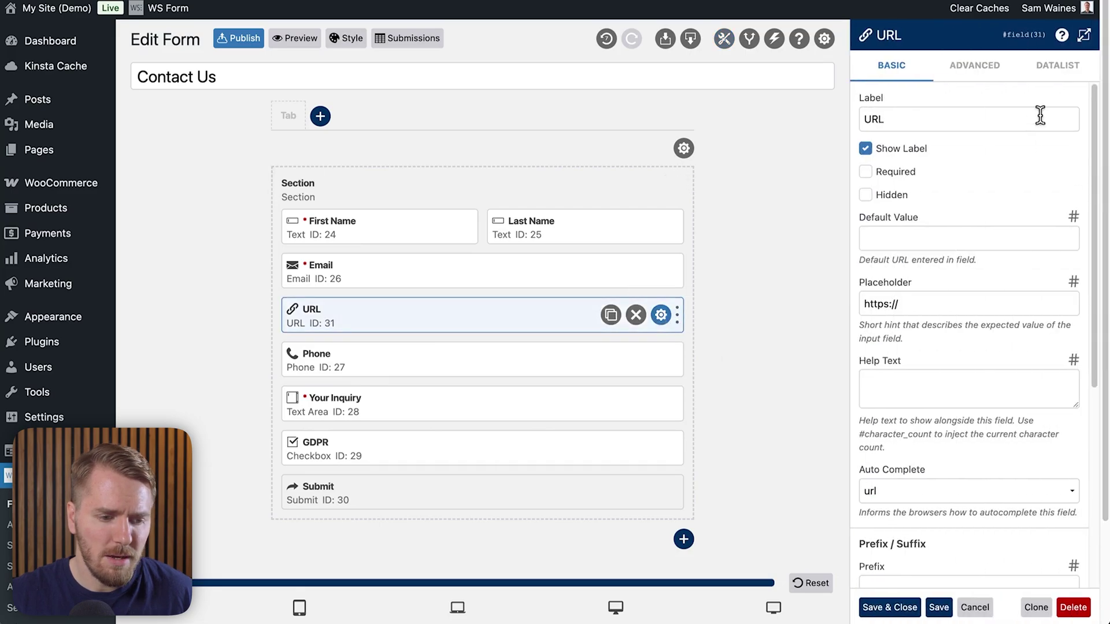
scroll(970, 341, "down", 5)
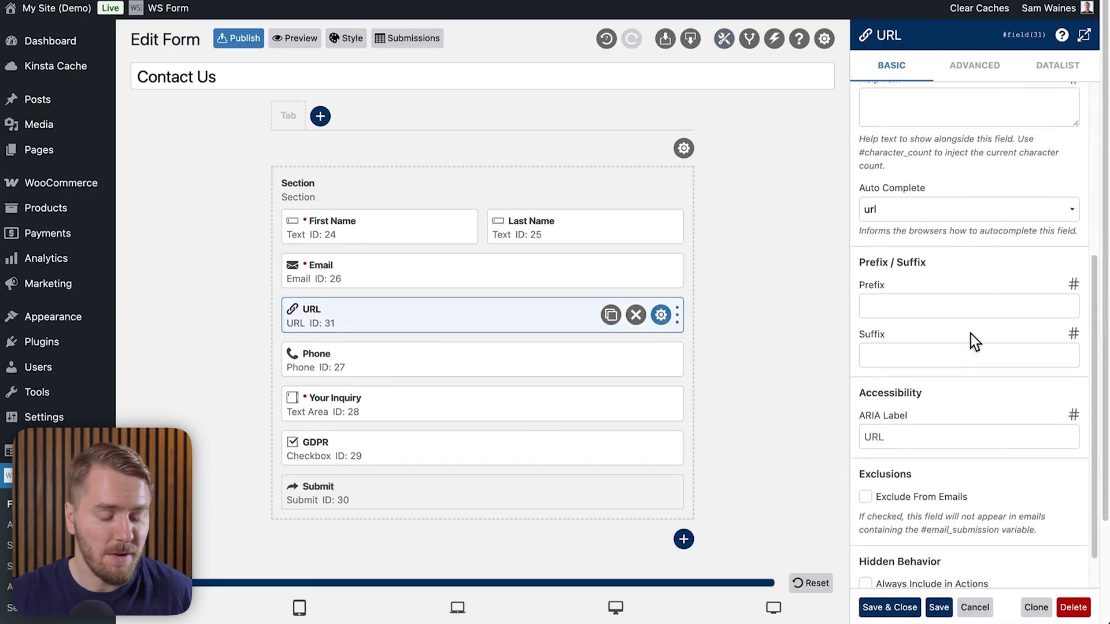
scroll(970, 341, "up", 6)
left_click(969, 66)
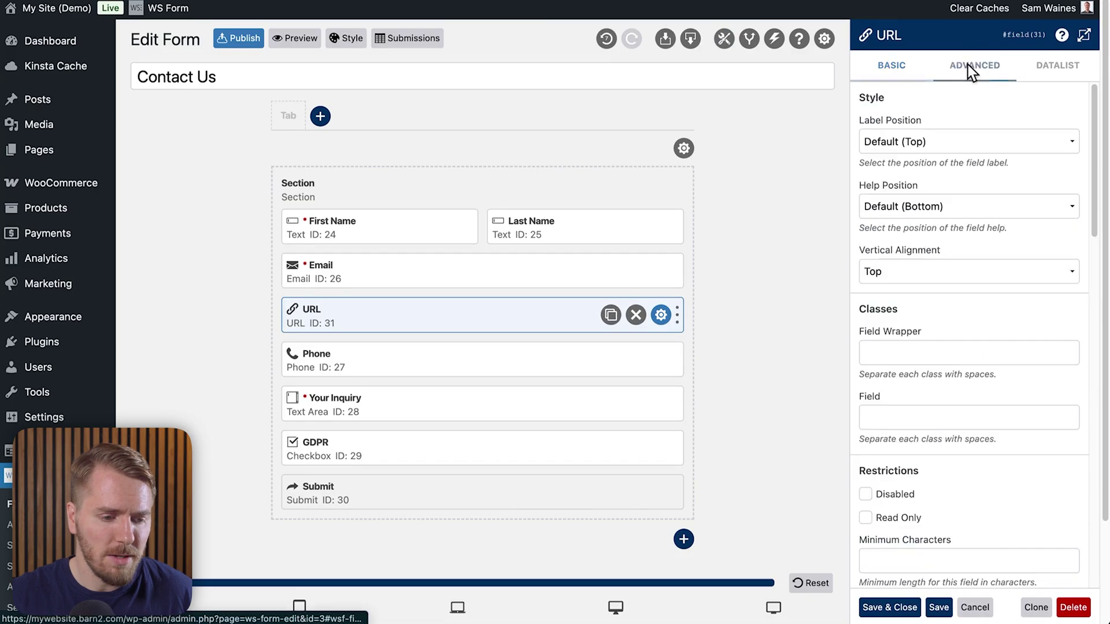
scroll(996, 301, "down", 10)
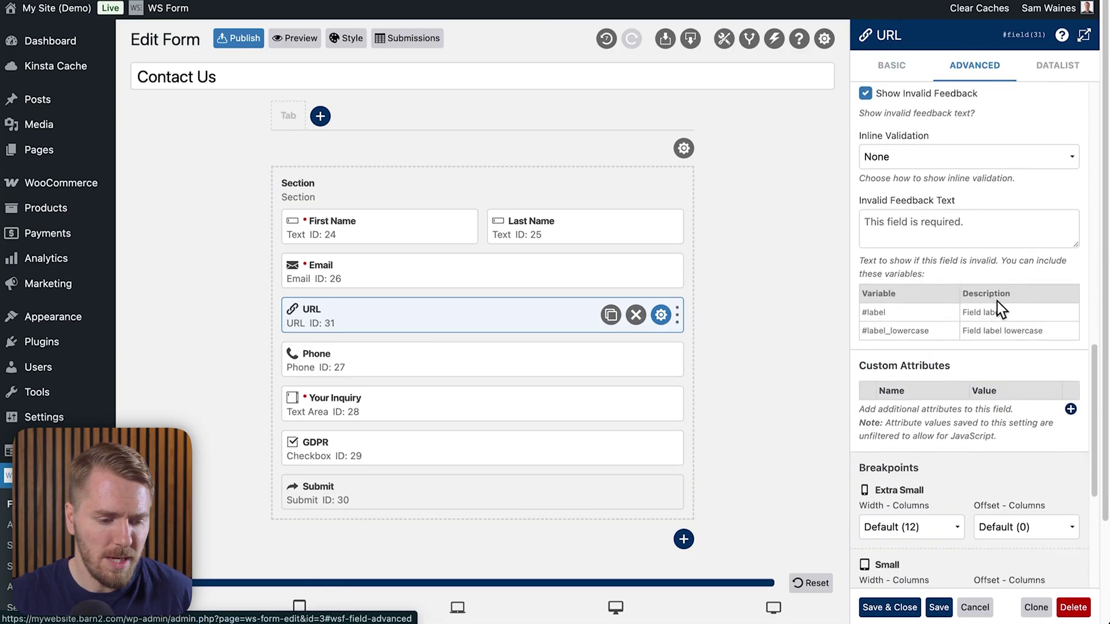
scroll(998, 304, "up", 10)
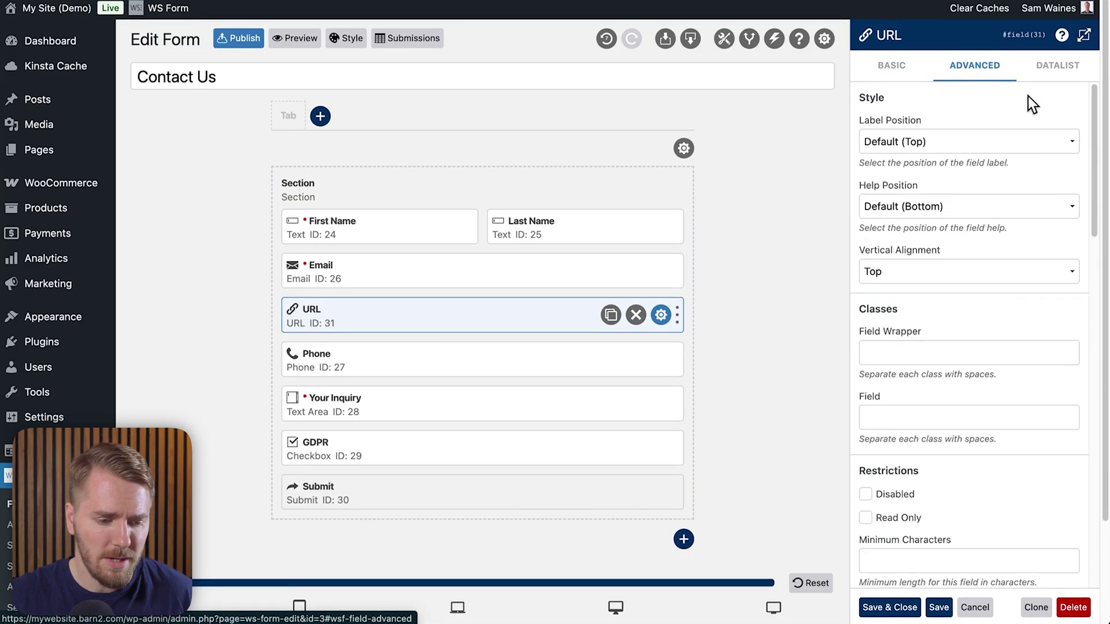
left_click(1056, 65)
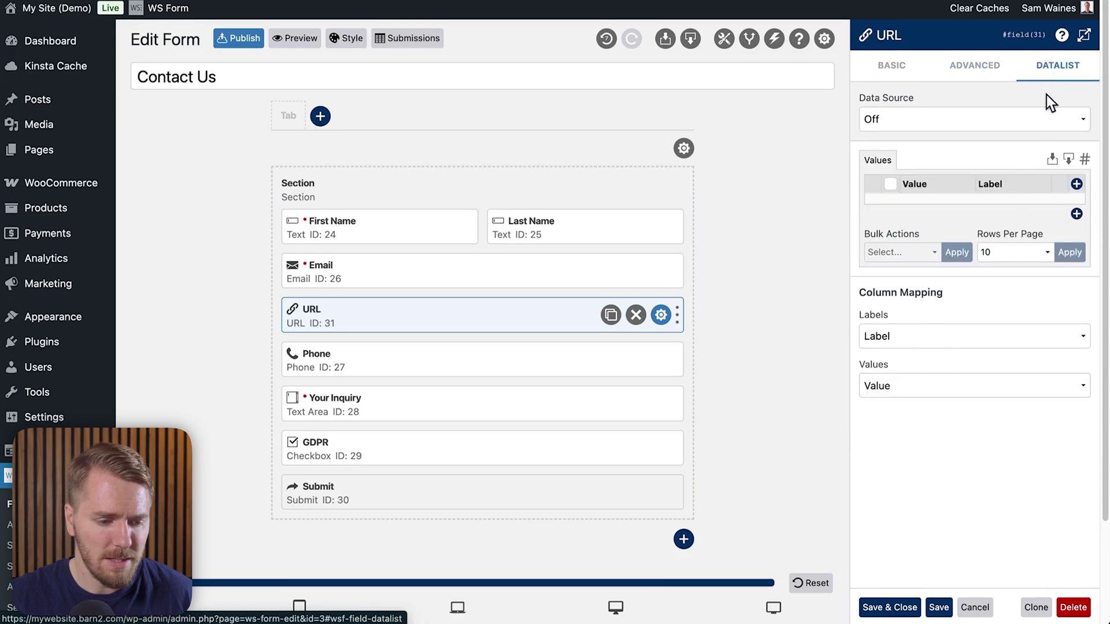
left_click(891, 64)
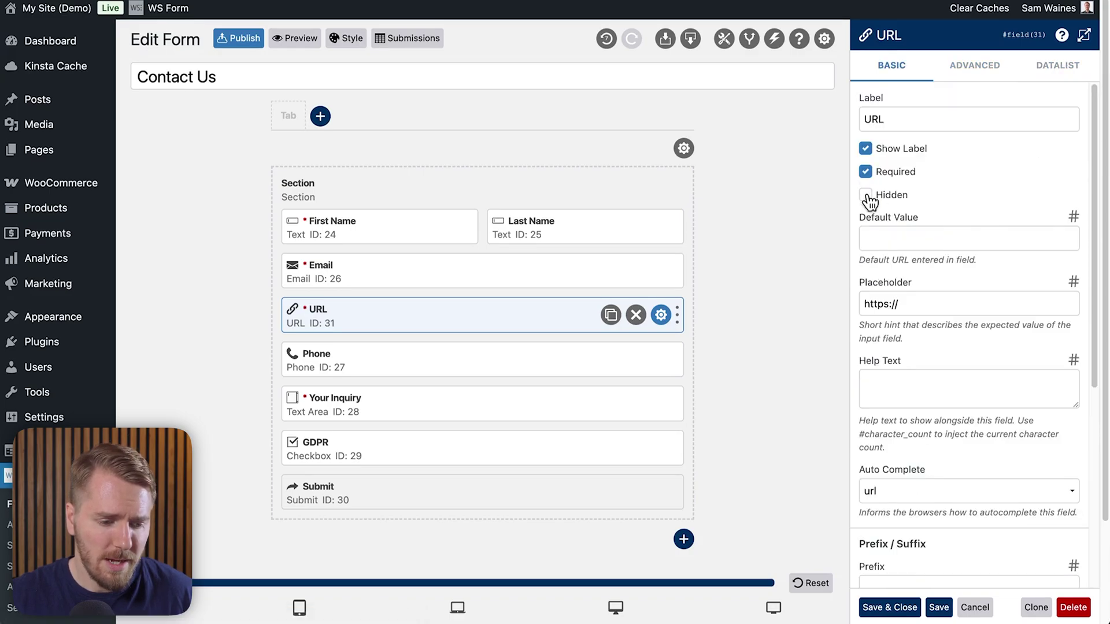
Toggle the URL field's Hidden option on and off twice, leaving it visible
left_click(865, 196)
left_click(866, 196)
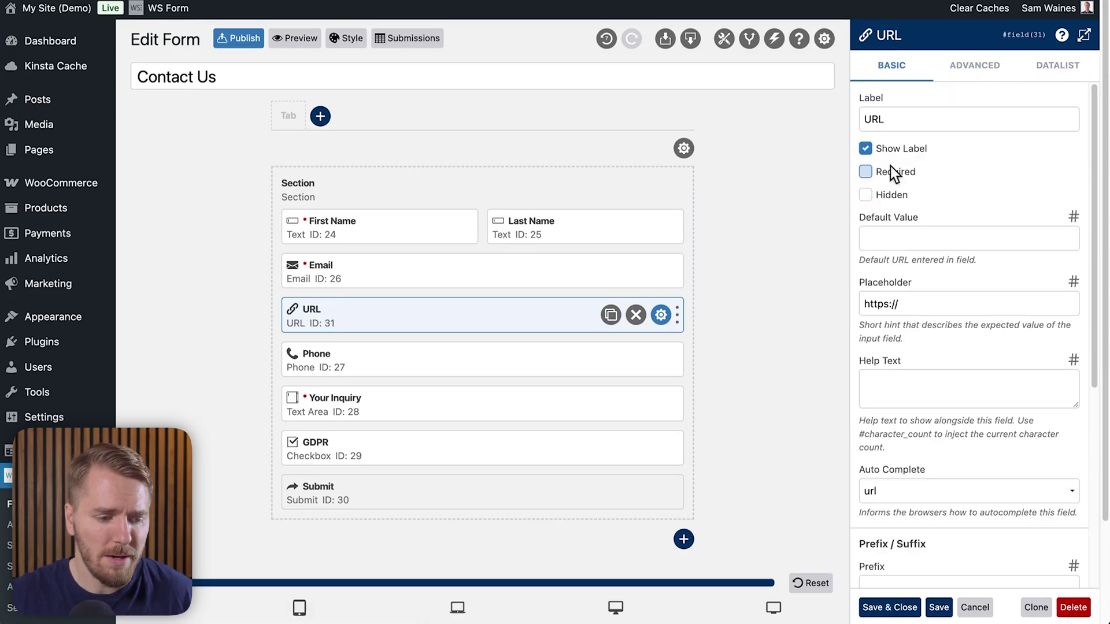
left_click(866, 196)
left_click(866, 196)
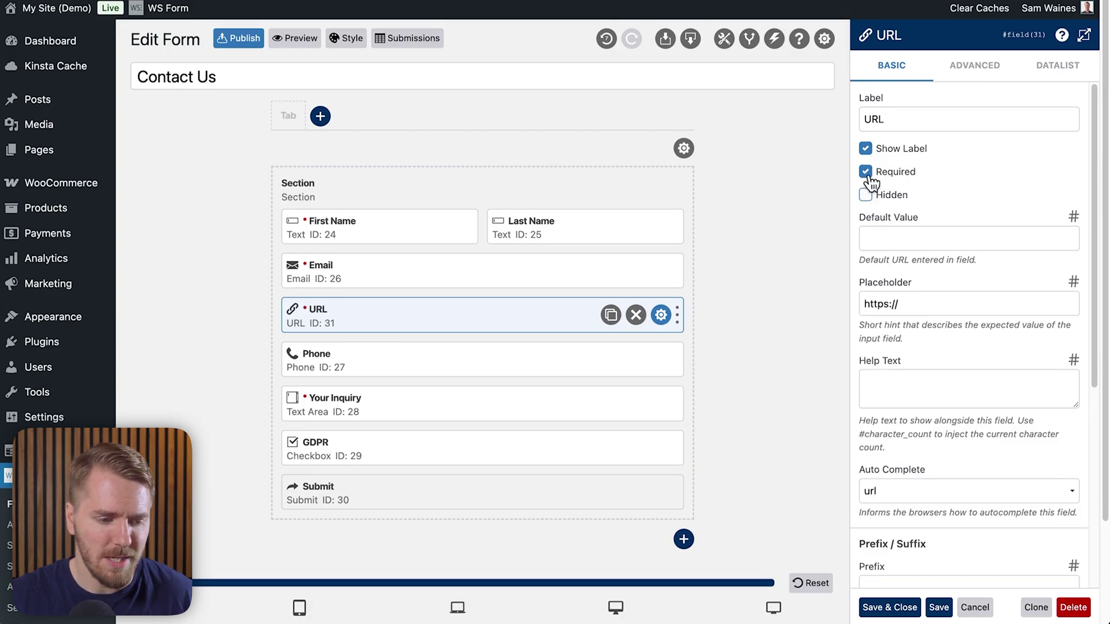
scroll(925, 243, "down", 5)
scroll(971, 266, "up", 1)
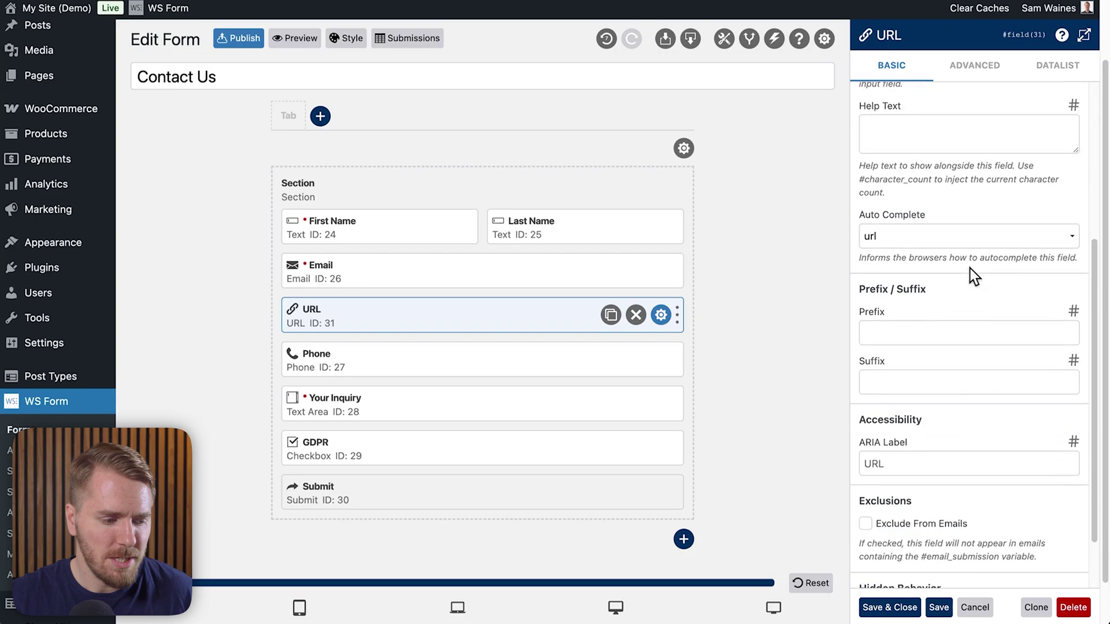
Delete the URL field and confirm the removal
left_click(635, 315)
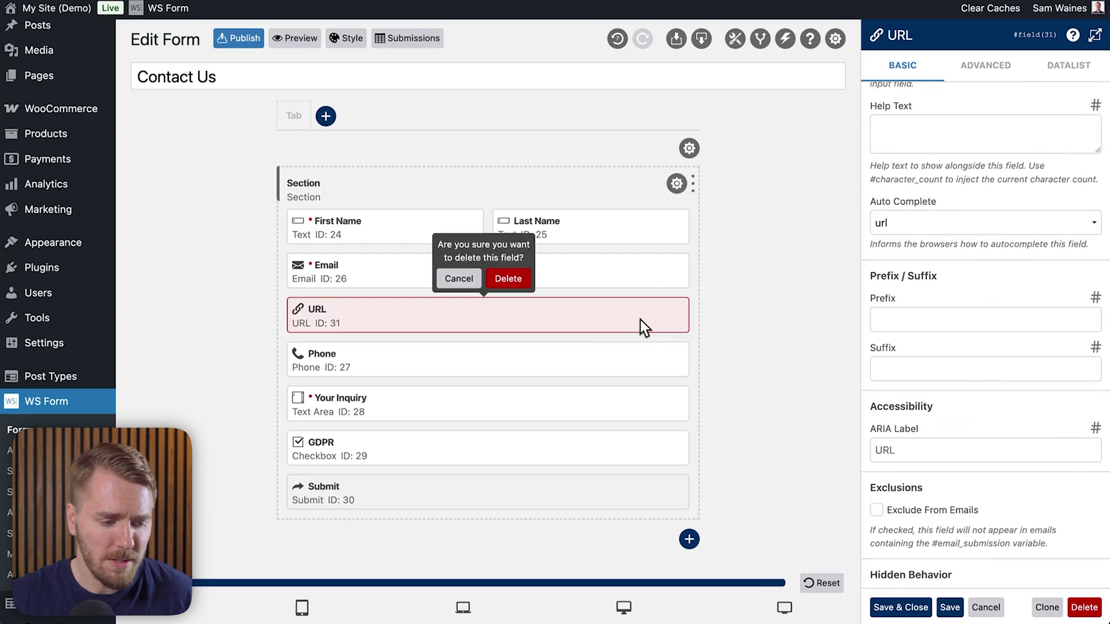
left_click(509, 278)
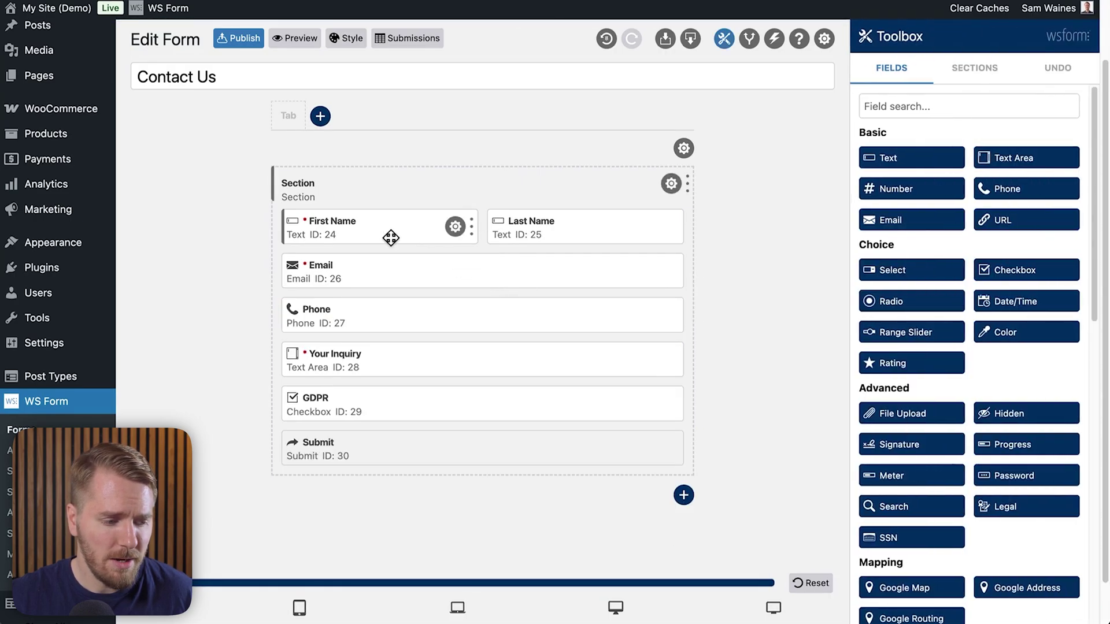
left_click(431, 228)
Scroll through First Name's Basic settings, then switch to its Advanced settings
scroll(988, 232, "down", 8)
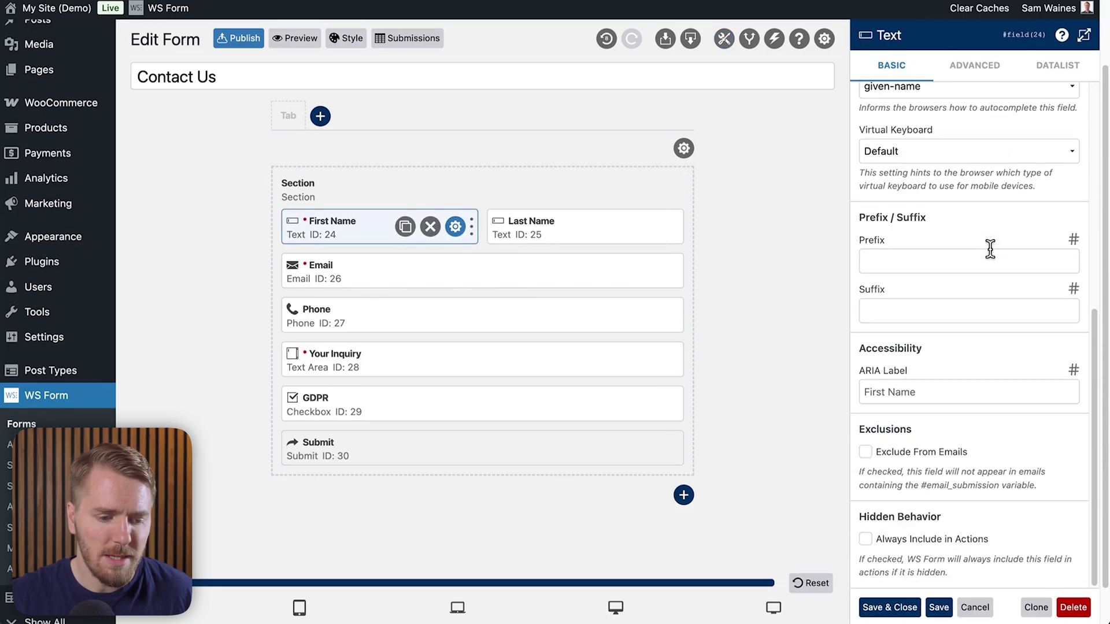
scroll(986, 253, "up", 6)
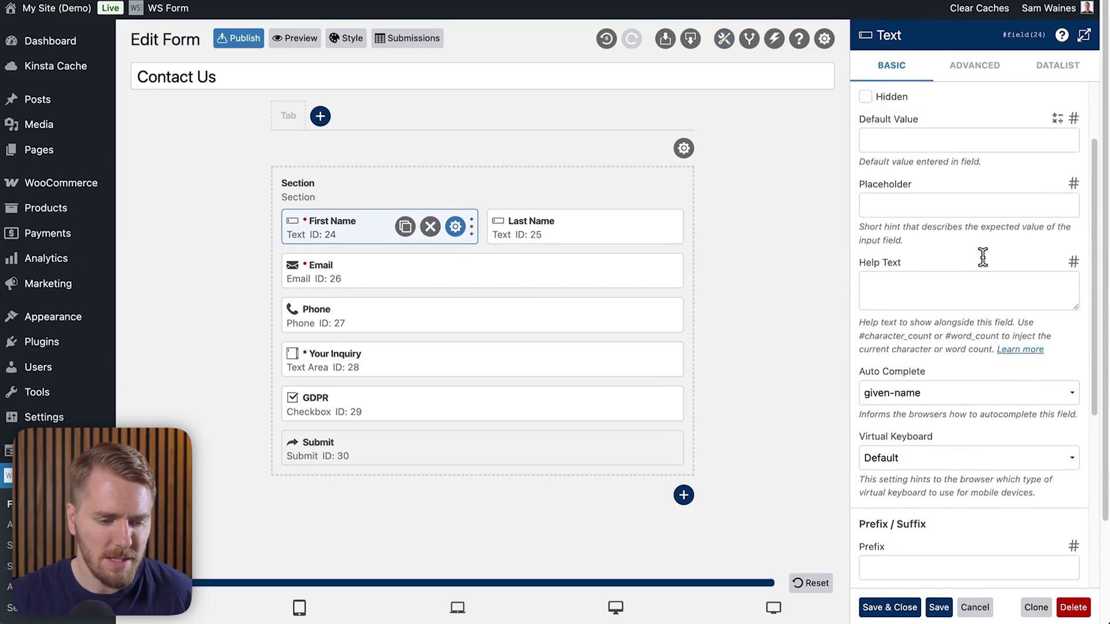
scroll(983, 257, "up", 3)
left_click(974, 68)
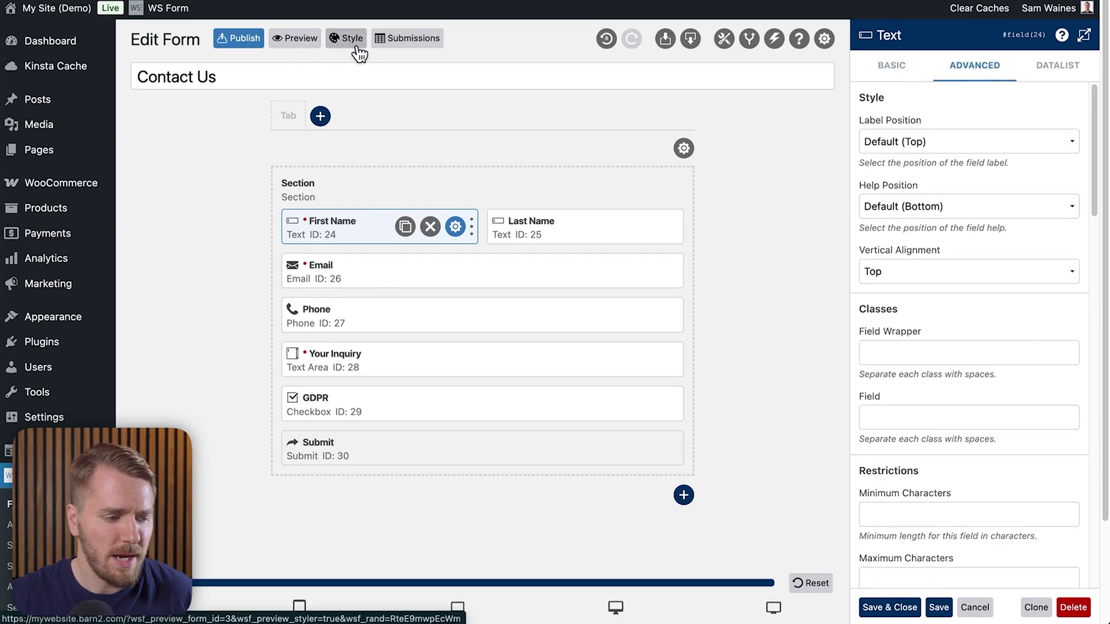
Add a trial Add to Slack action, then delete it and confirm
left_click(776, 40)
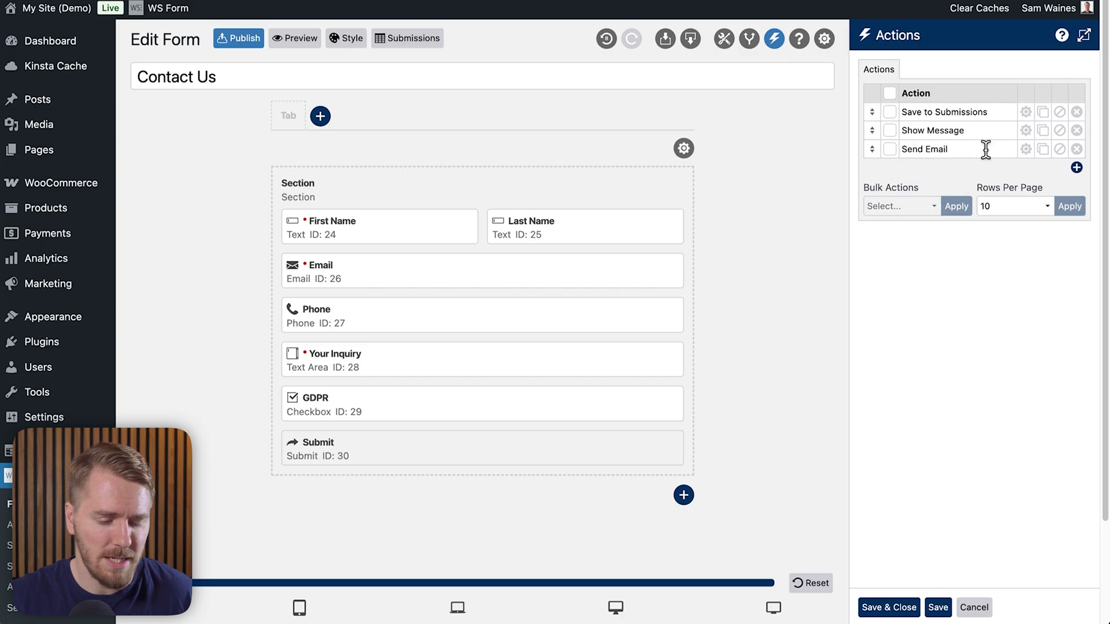
left_click(1076, 168)
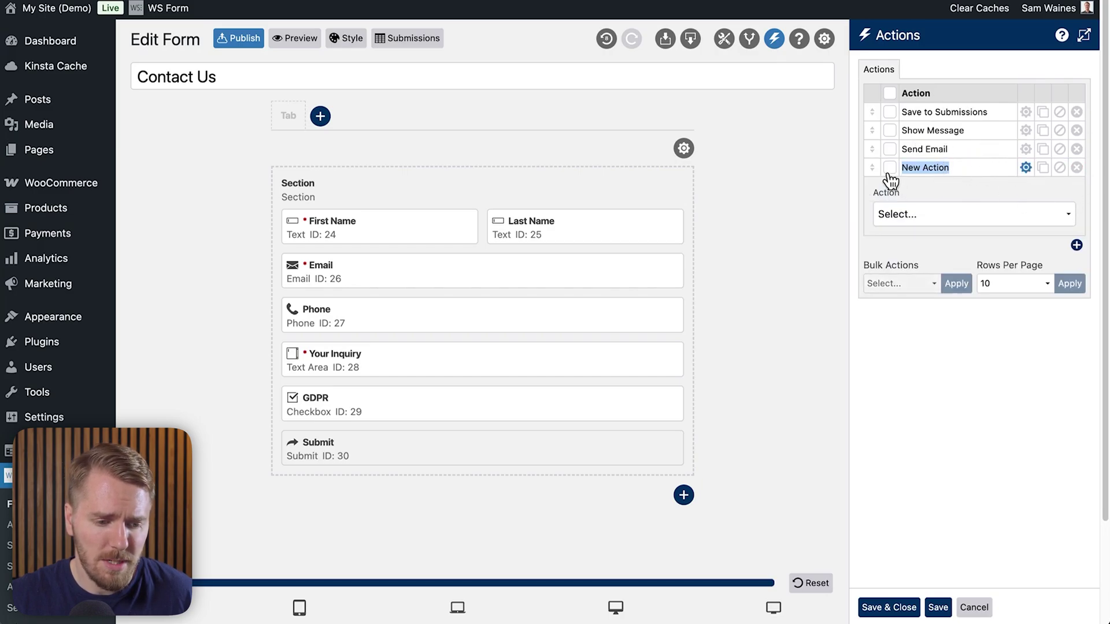
left_click(901, 213)
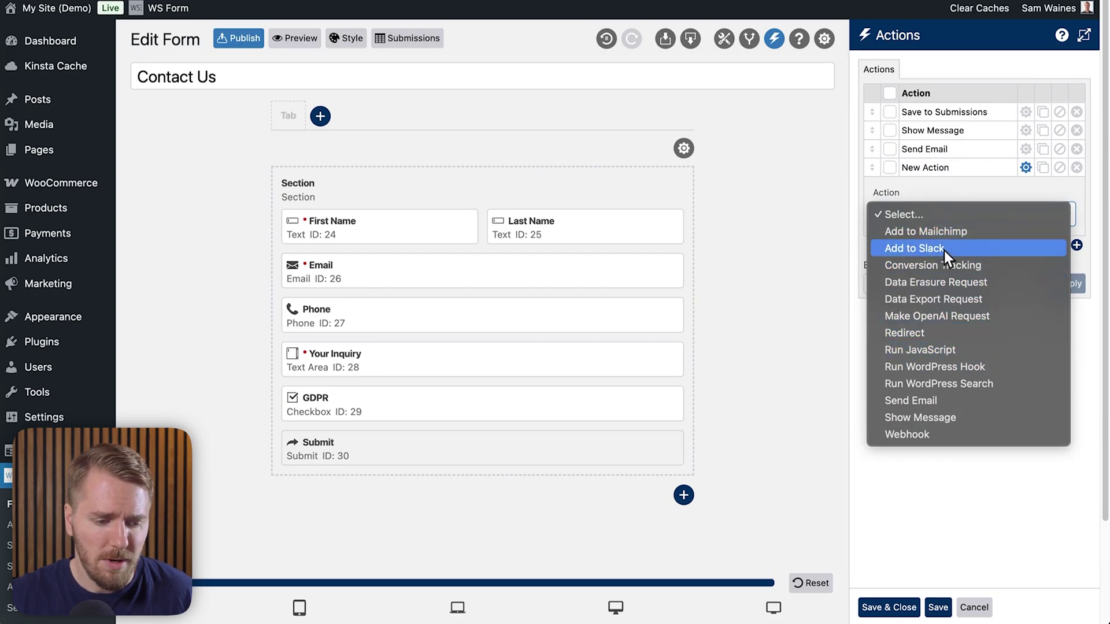
left_click(958, 247)
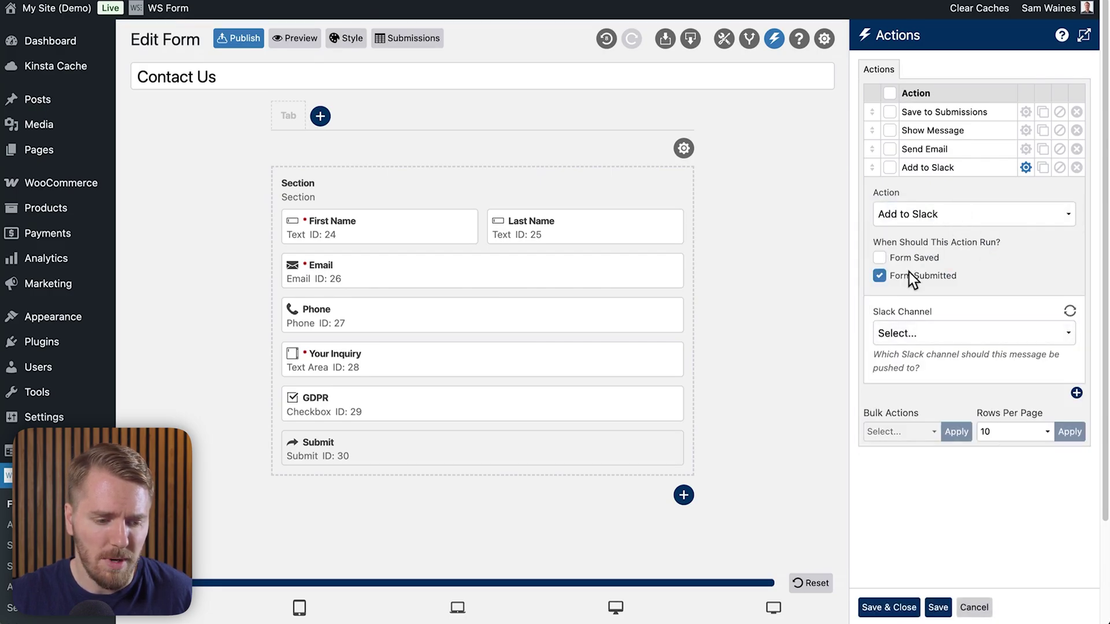
left_click(1076, 168)
left_click(996, 144)
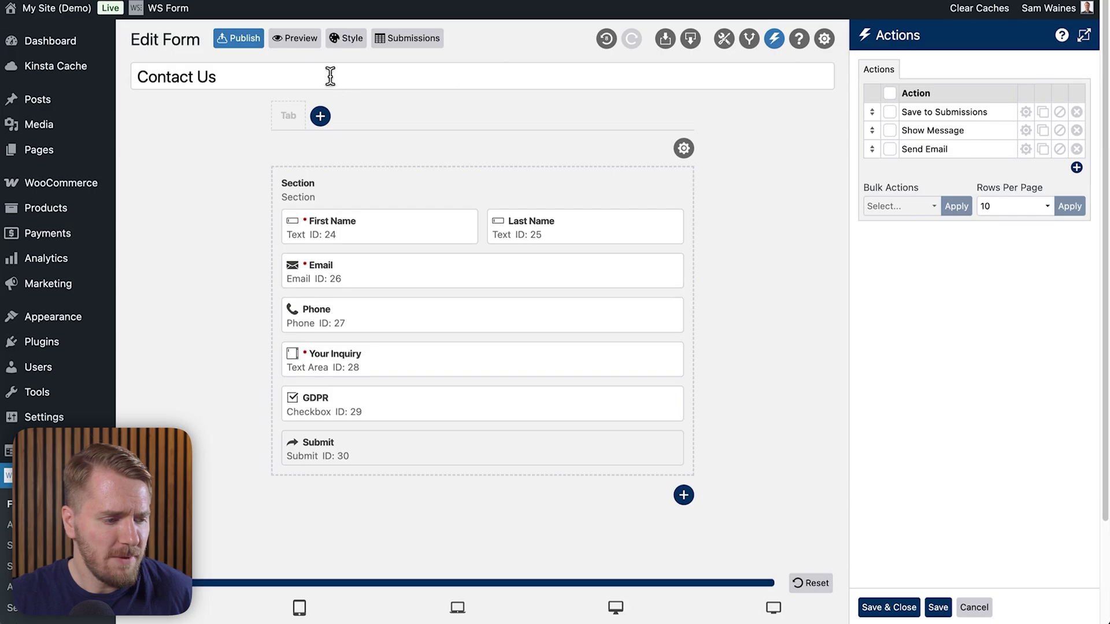
Rearrange the fields so Your Inquiry sits under First Name and Email comes before Phone
left_click(301, 41)
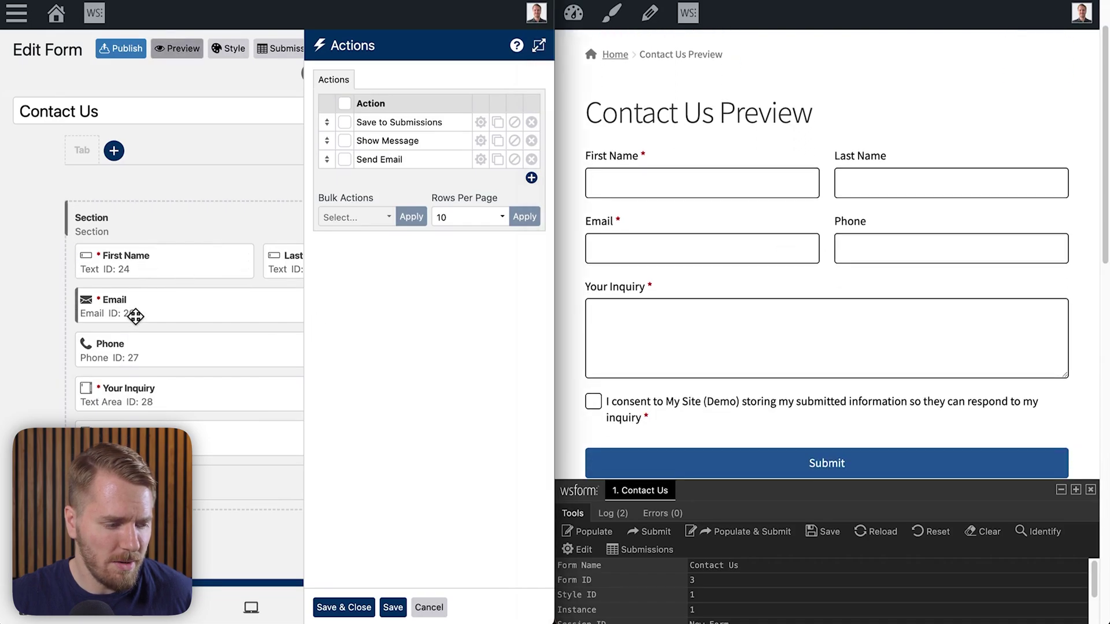
left_click_drag(136, 315, 136, 347)
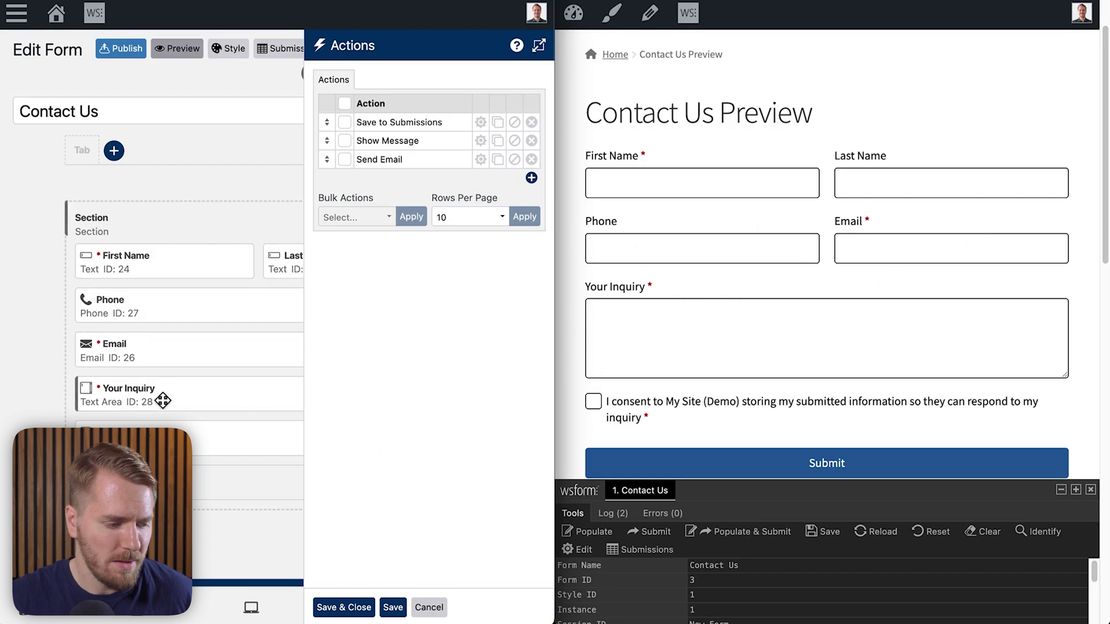
left_click_drag(163, 400, 137, 389)
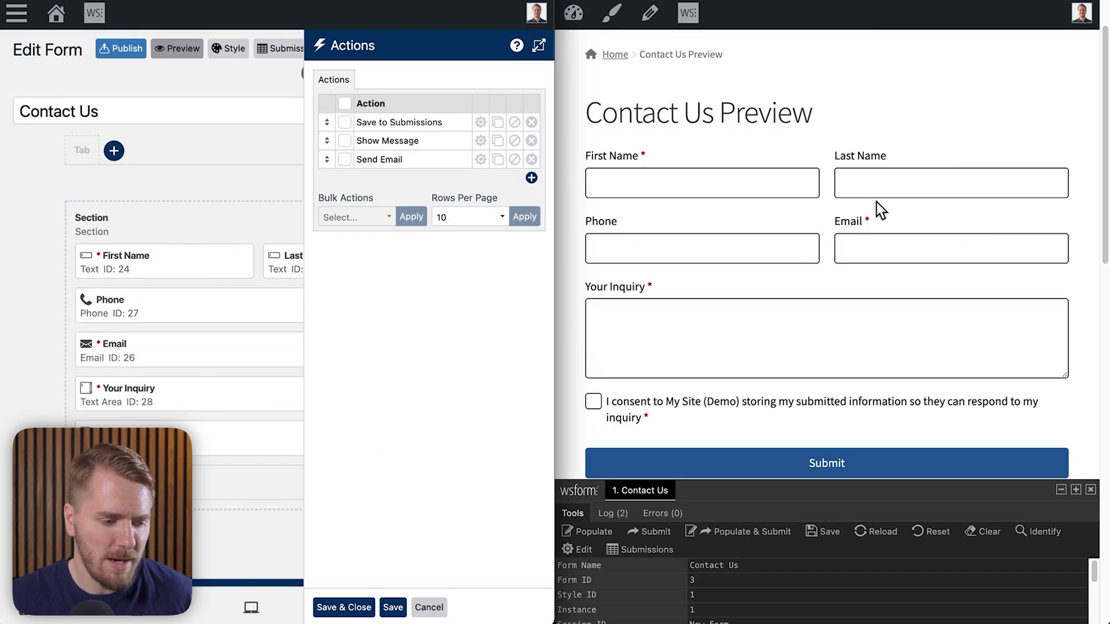
left_click_drag(107, 346, 79, 300)
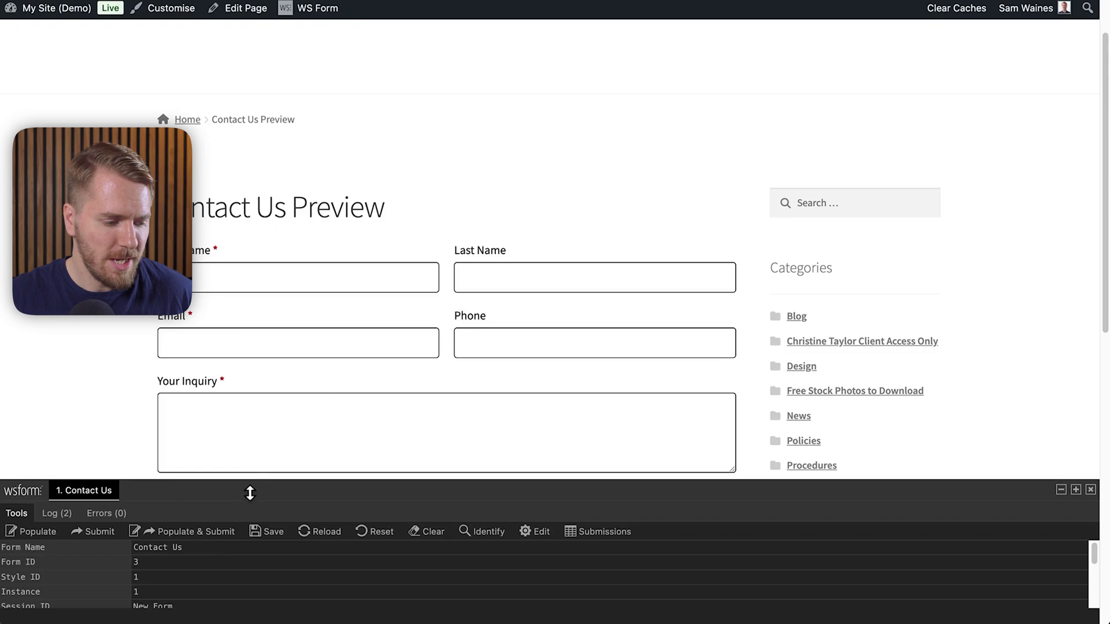
Enlarge the debug panel, then fill the Contact Us form with sample data and submit it
left_click_drag(255, 482, 268, 405)
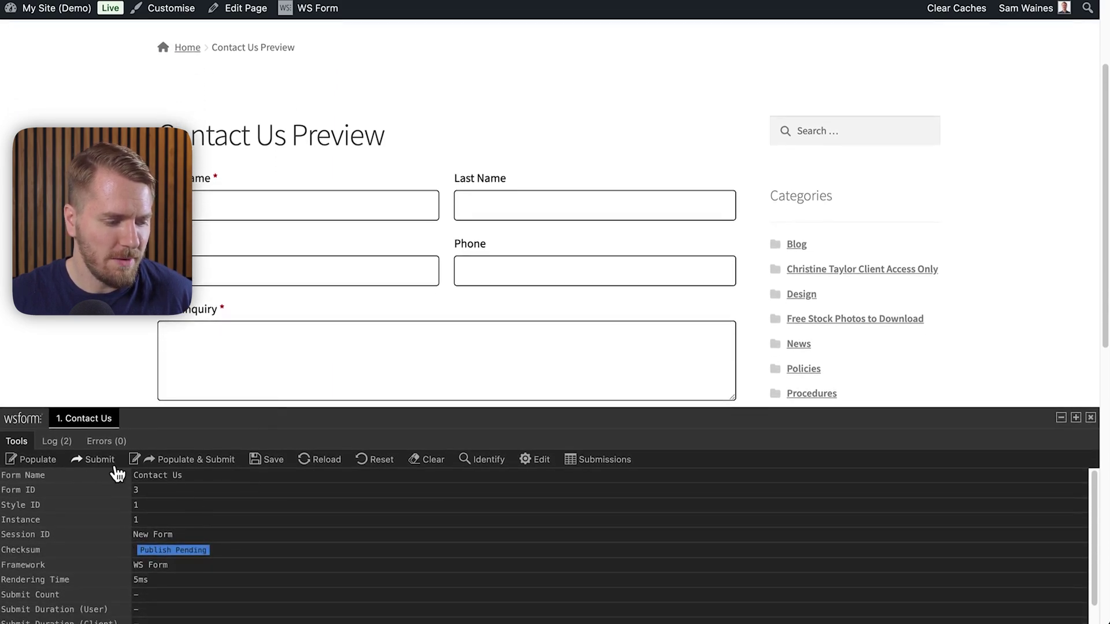
left_click(49, 468)
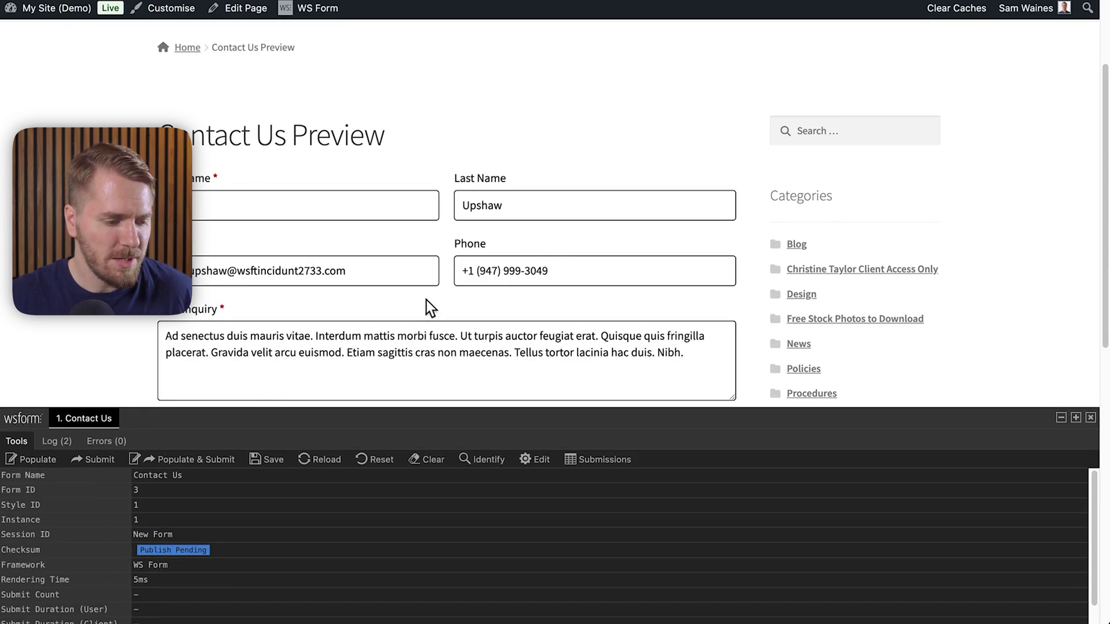
scroll(428, 303, "down", 5)
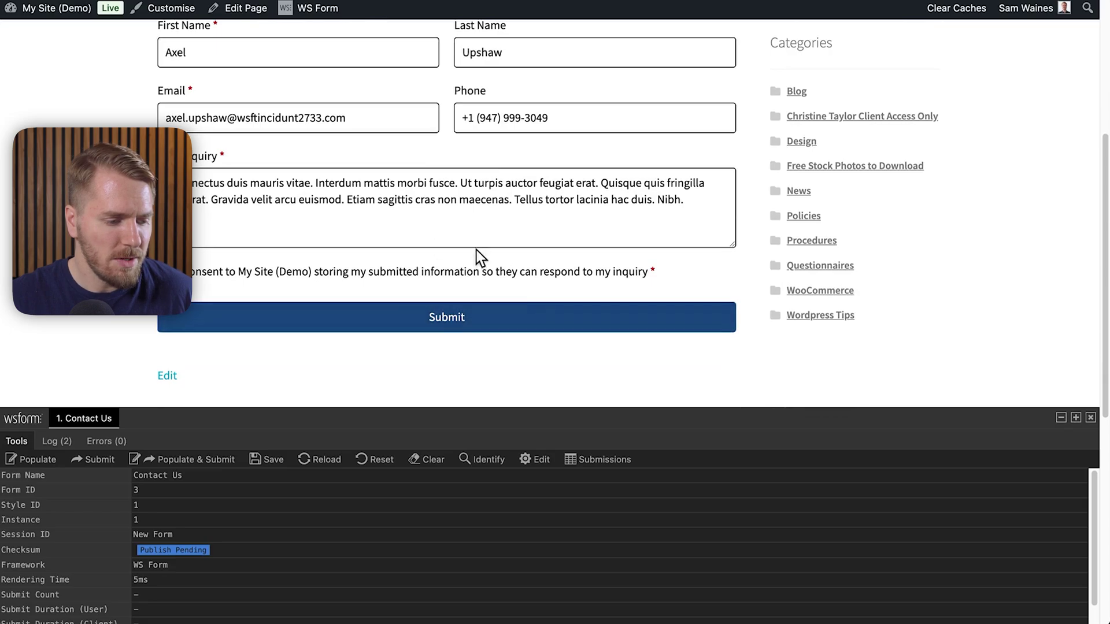
left_click(504, 325)
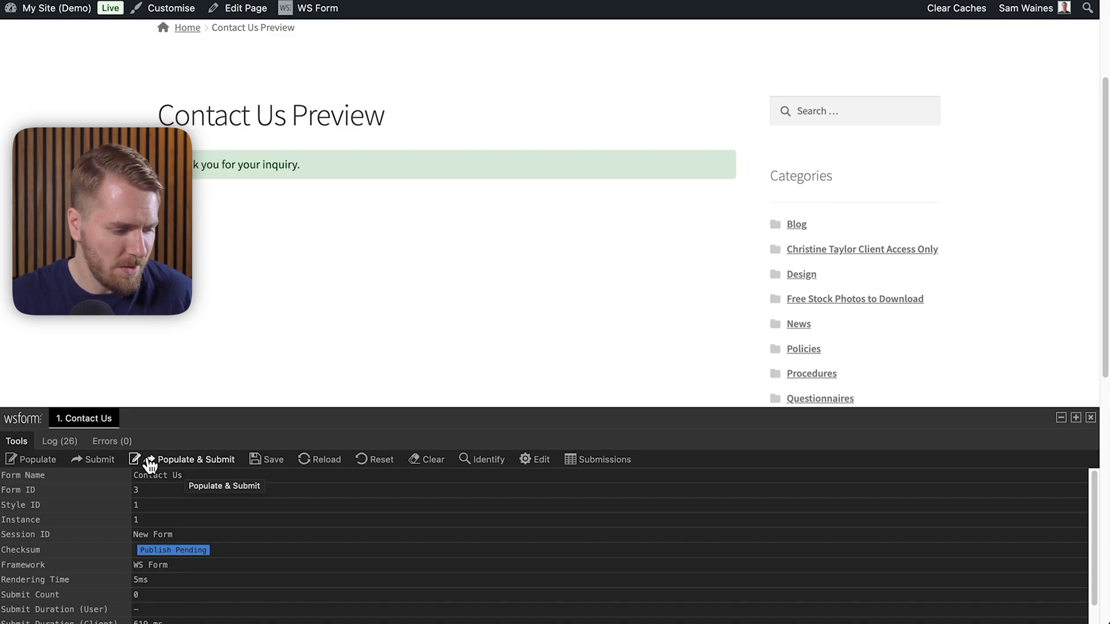
Reload the preview to an empty form and review the saved submission in the debug Log
left_click(330, 462)
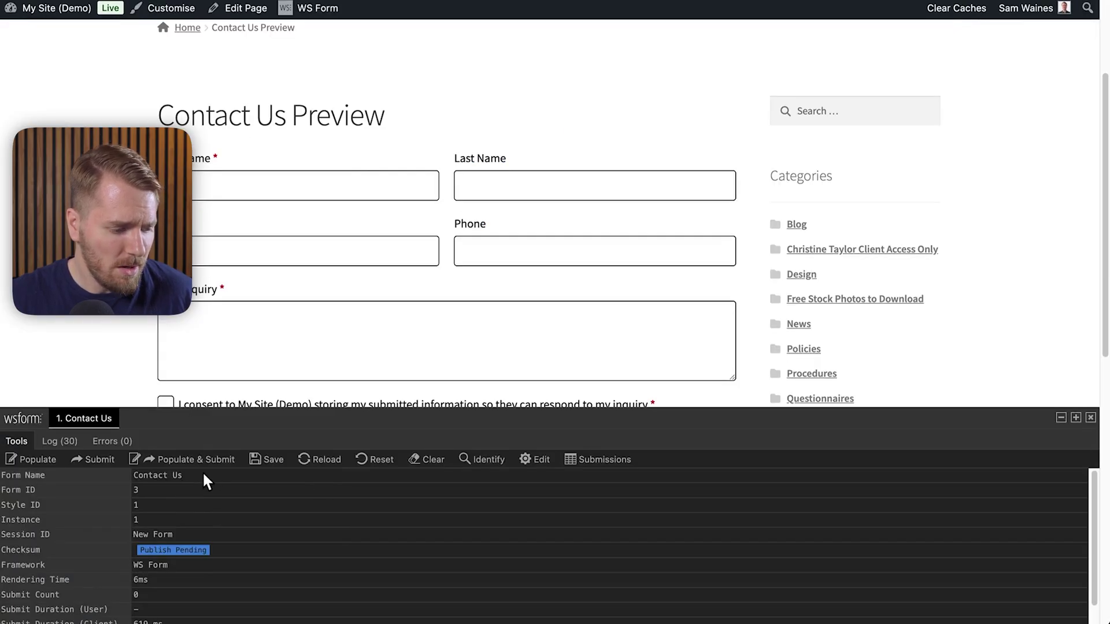
left_click(59, 441)
scroll(373, 565, "down", 3)
scroll(373, 566, "down", 4)
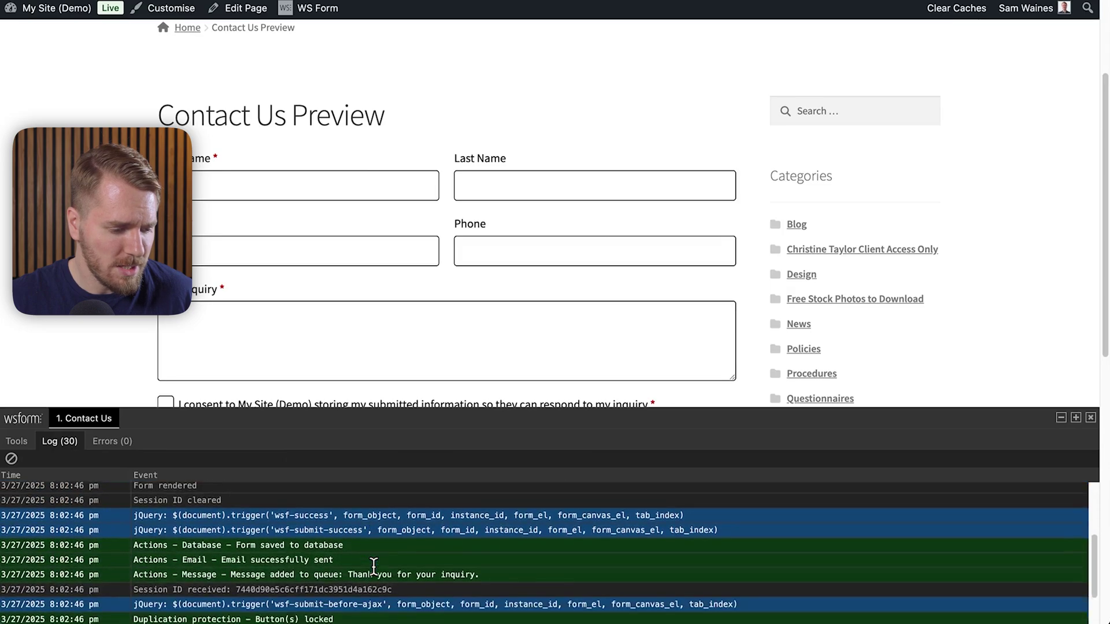
left_click_drag(395, 415, 402, 348)
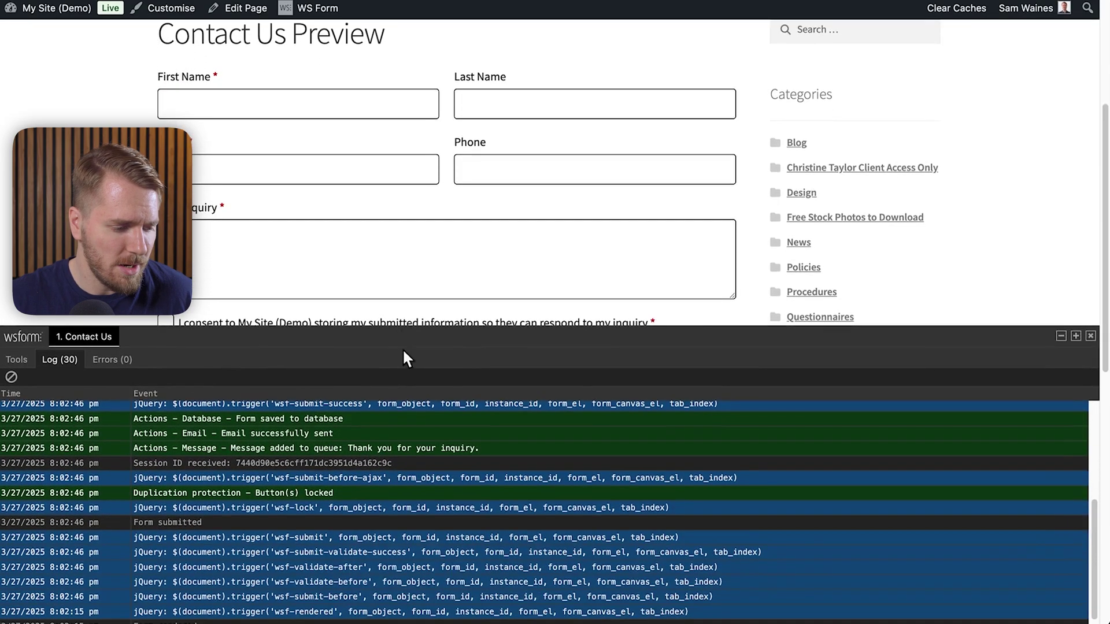
scroll(373, 434, "down", 5)
scroll(368, 459, "up", 1)
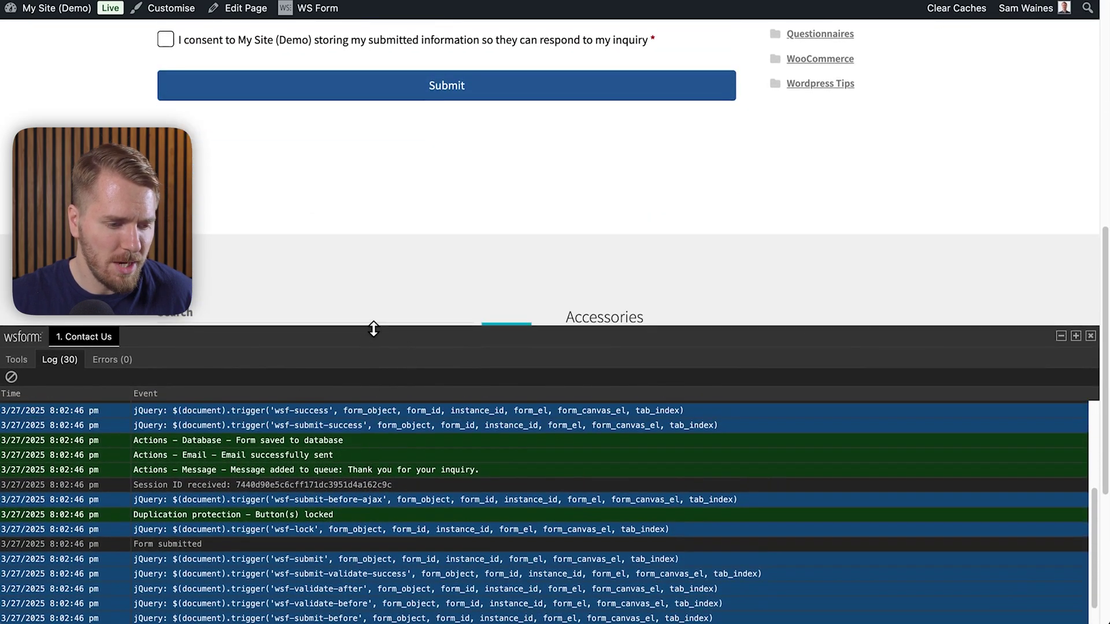
left_click_drag(374, 329, 380, 410)
scroll(412, 319, "up", 3)
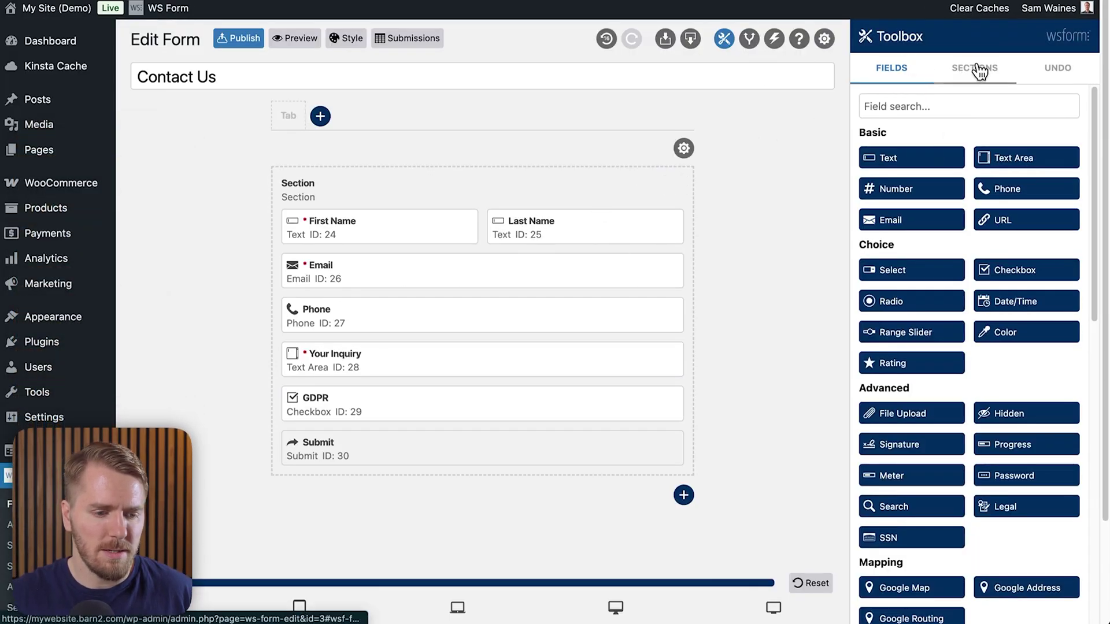
Check the form's change history in the Toolbox Undo tab
left_click(1053, 71)
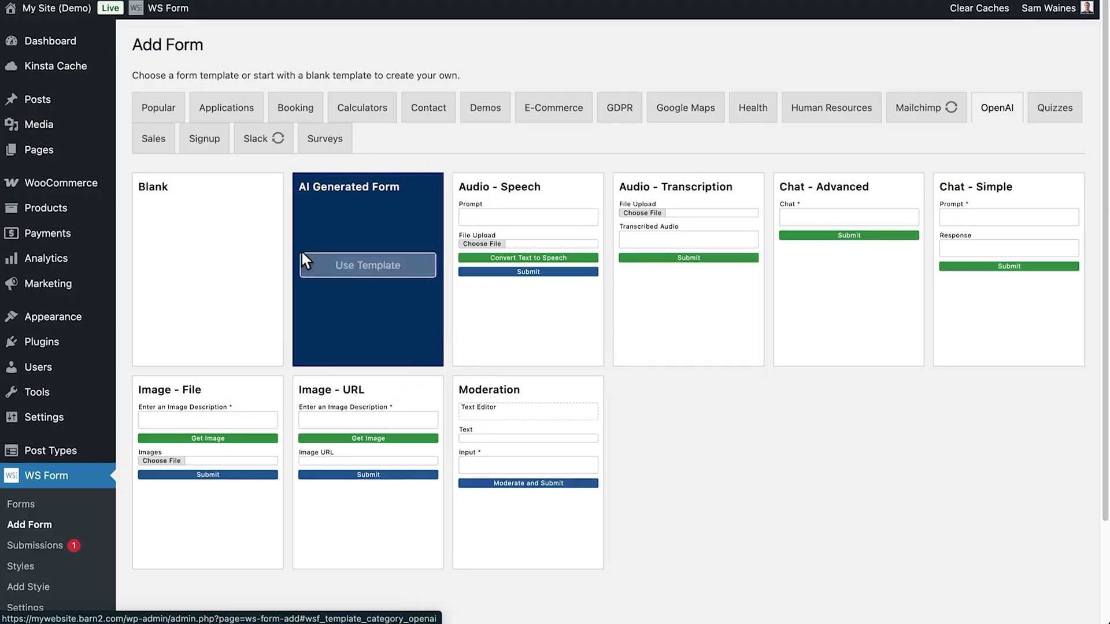
Try the AI Generated Form template, then bring up the OpenAI add-on settings
left_click(367, 267)
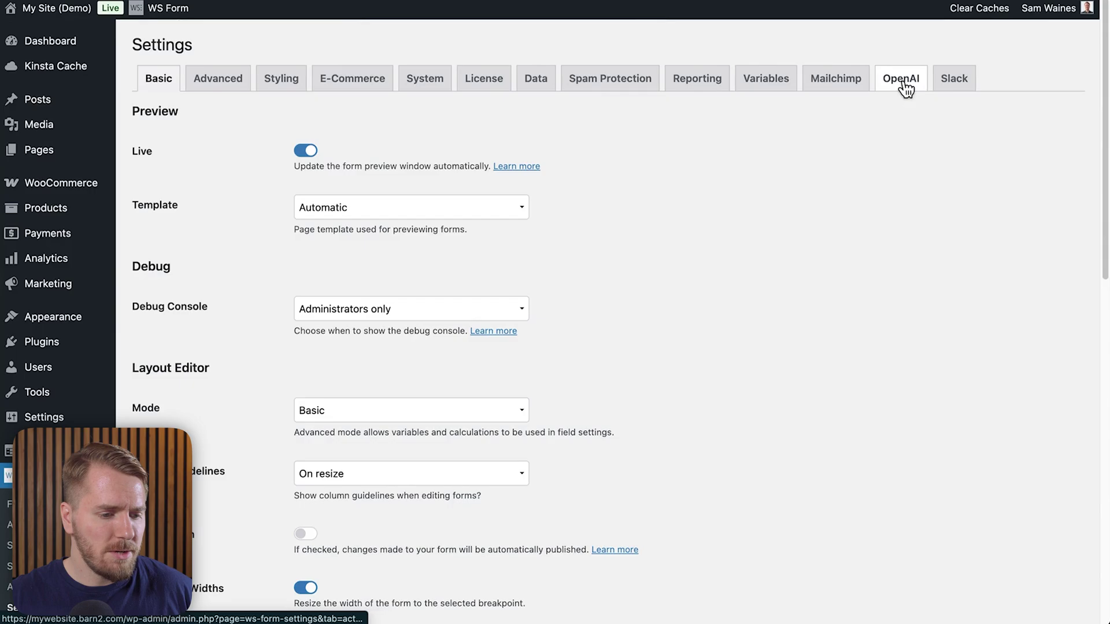
left_click(903, 88)
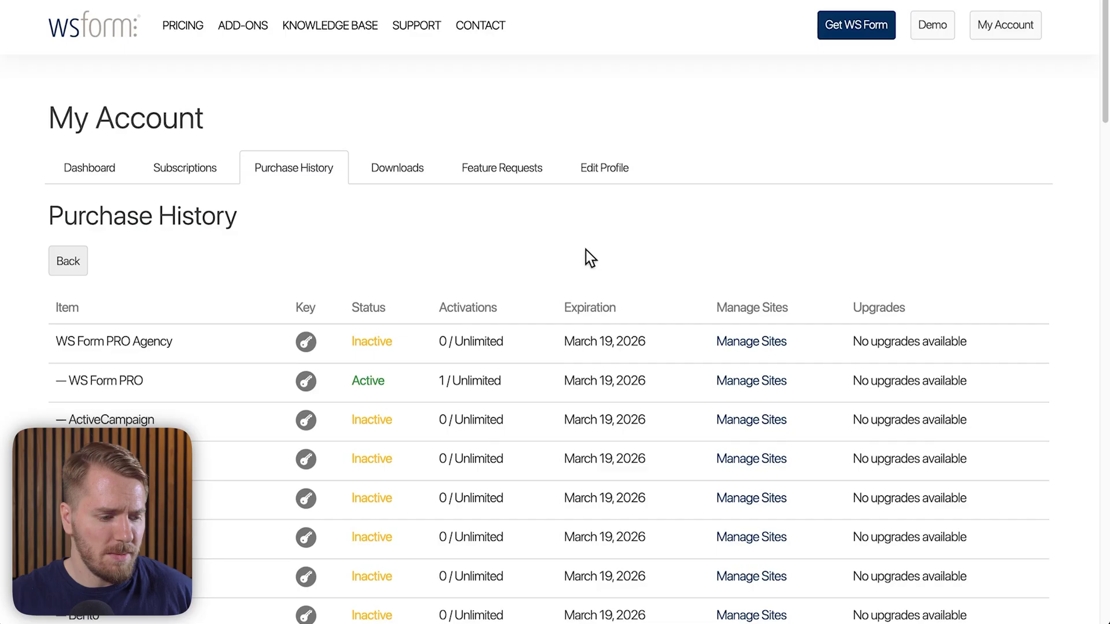
Review the OpenAI add-on licence, API key and organization ID fields
scroll(577, 245, "down", 5)
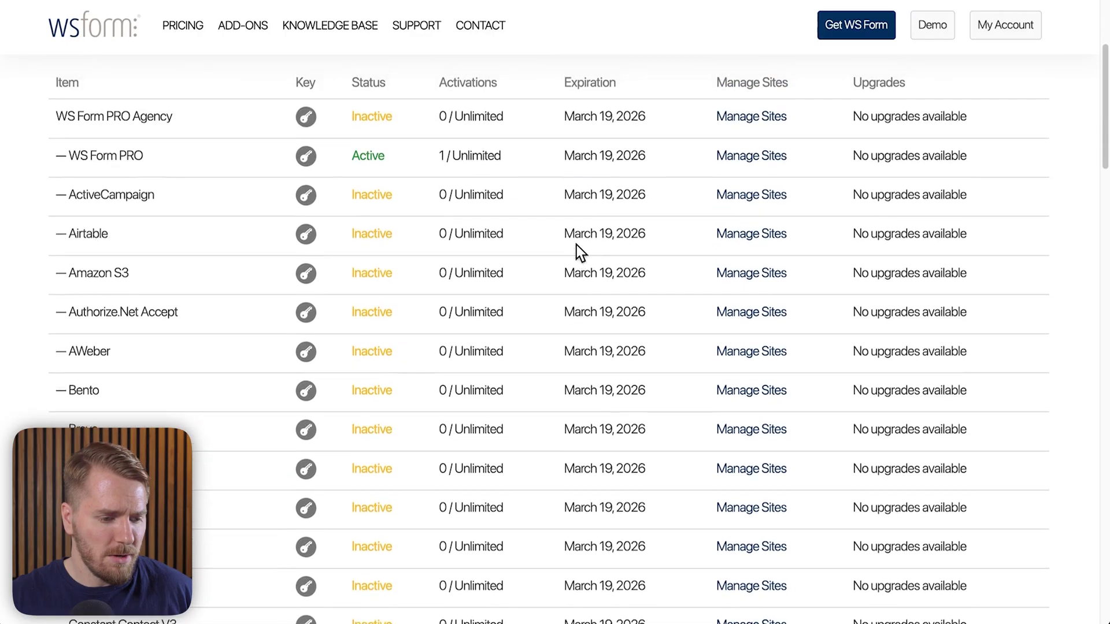
scroll(308, 306, "up", 1)
scroll(411, 240, "down", 20)
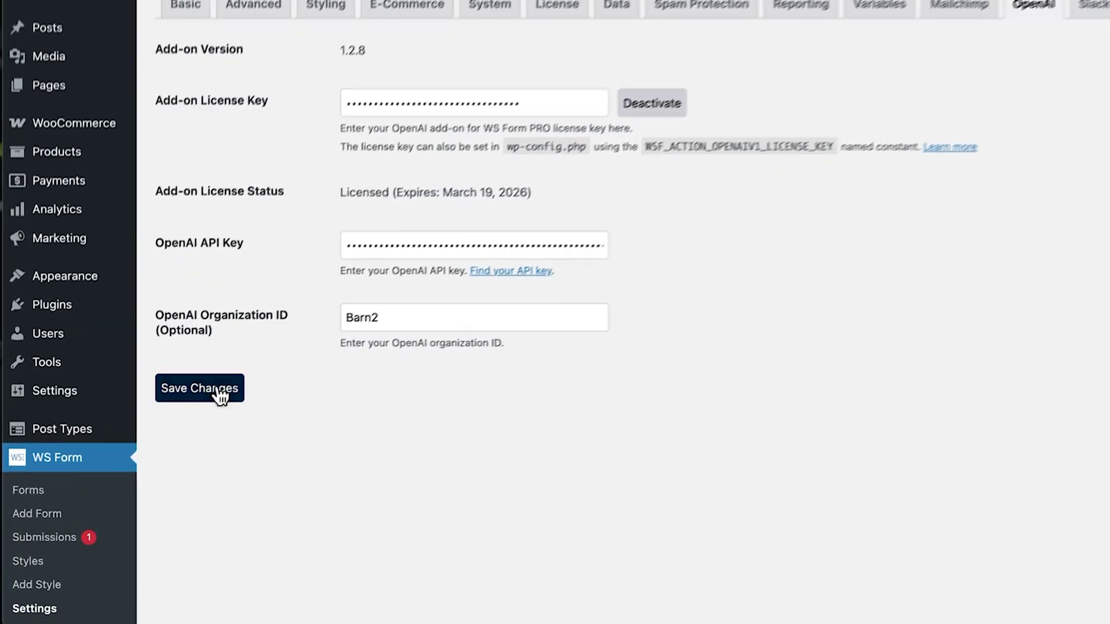
left_click(41, 505)
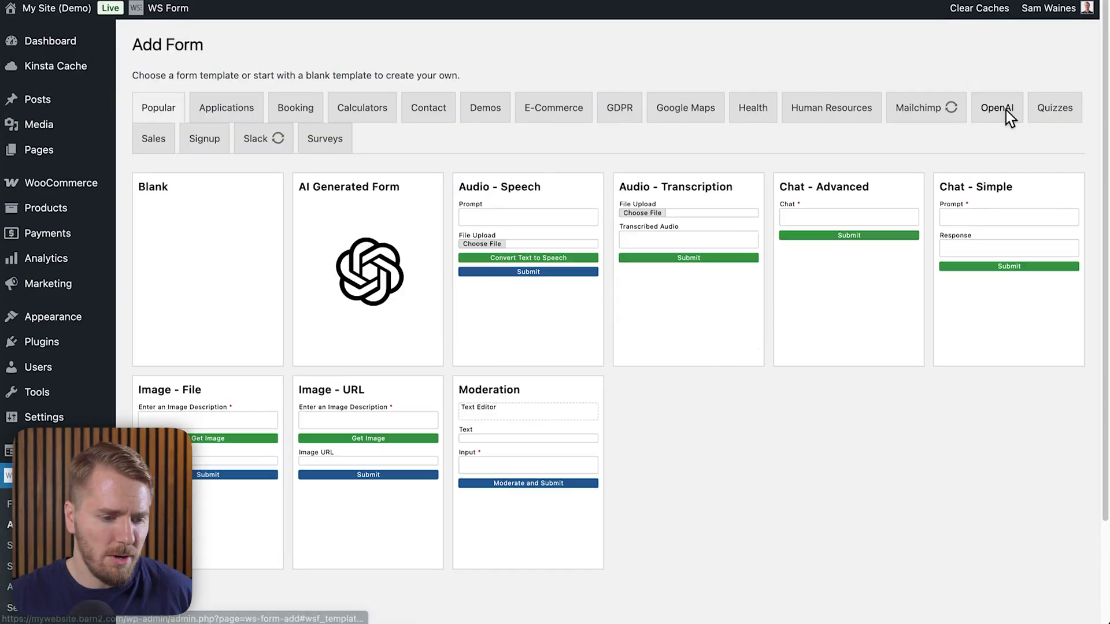
Create an AI Generated Form from the pasted job recruitment description of languages, proficiency, country and UTC hours
left_click(1005, 110)
mouse_move(427, 318)
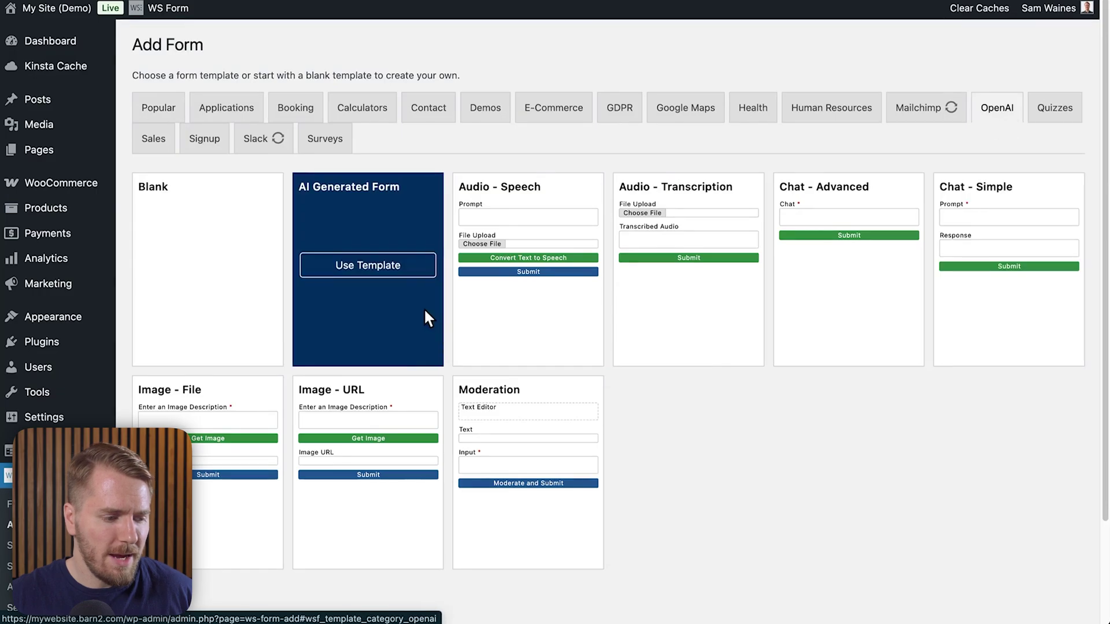
left_click(365, 265)
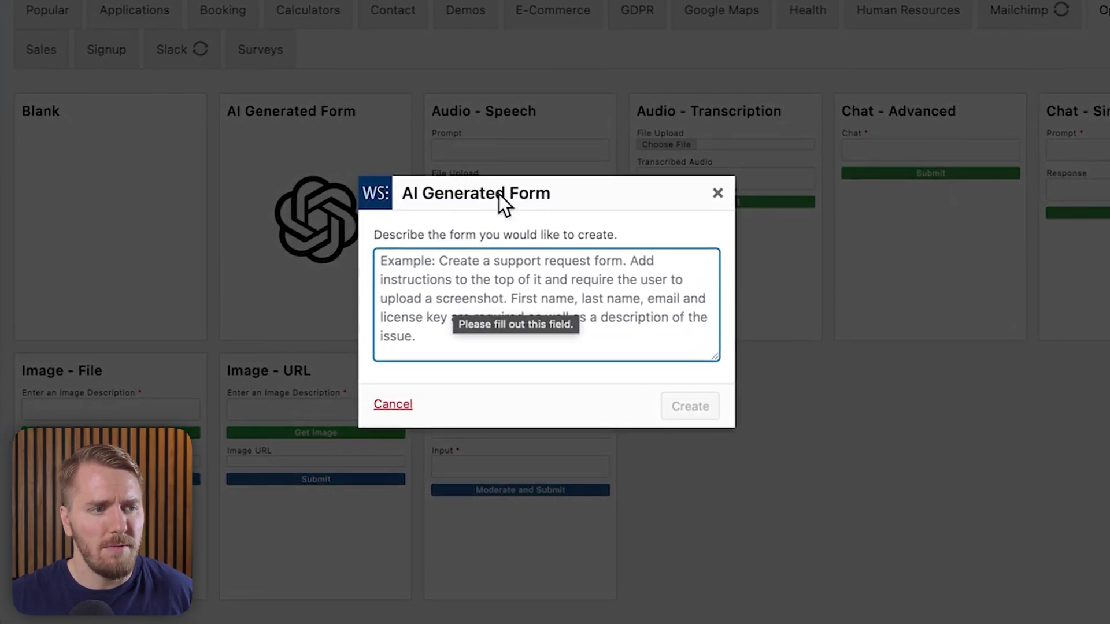
left_click(539, 289)
key("super+v")
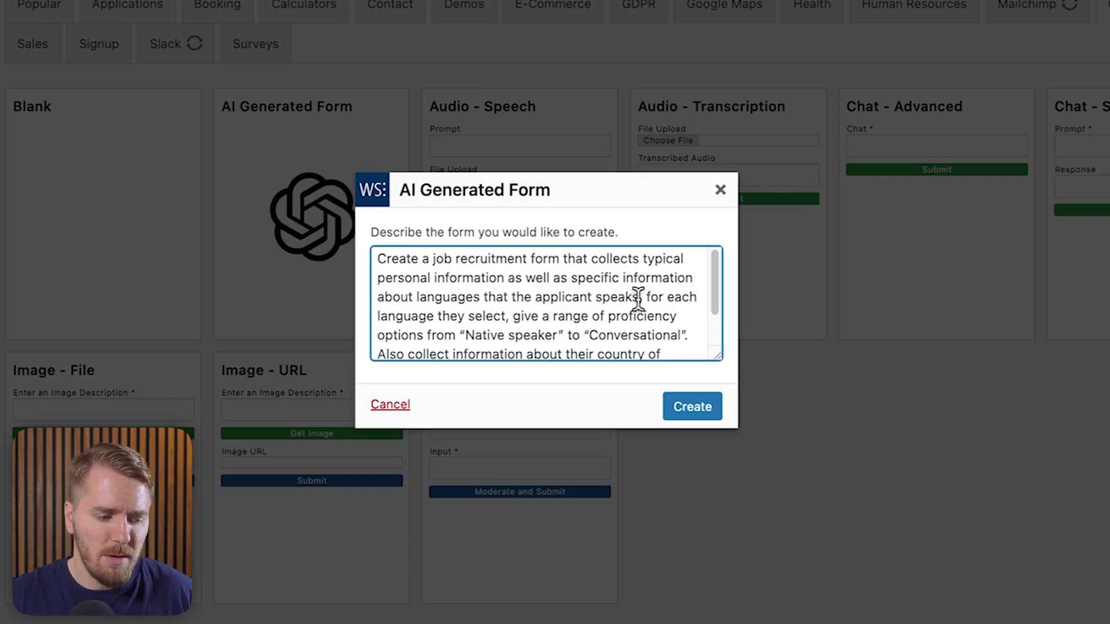
scroll(633, 299, "down", 2)
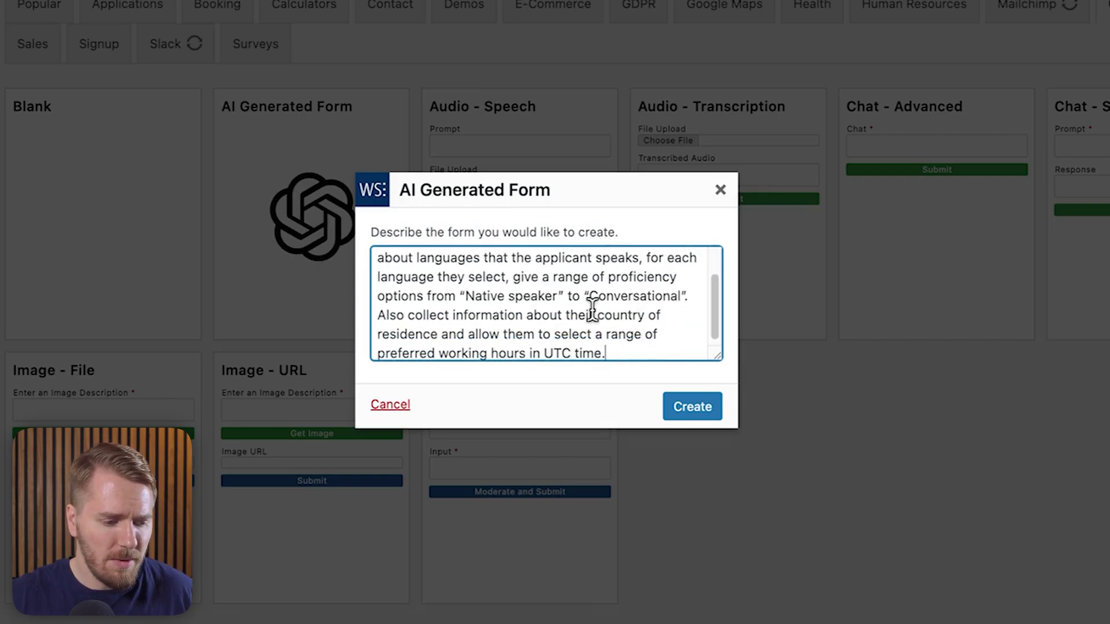
scroll(592, 311, "down", 1)
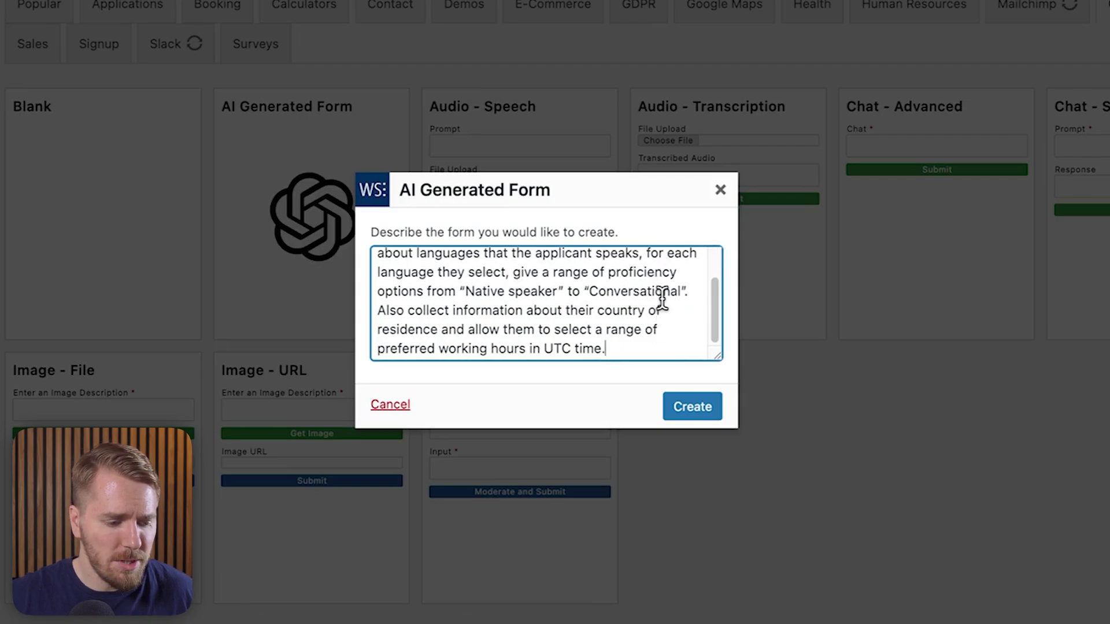
left_click(706, 412)
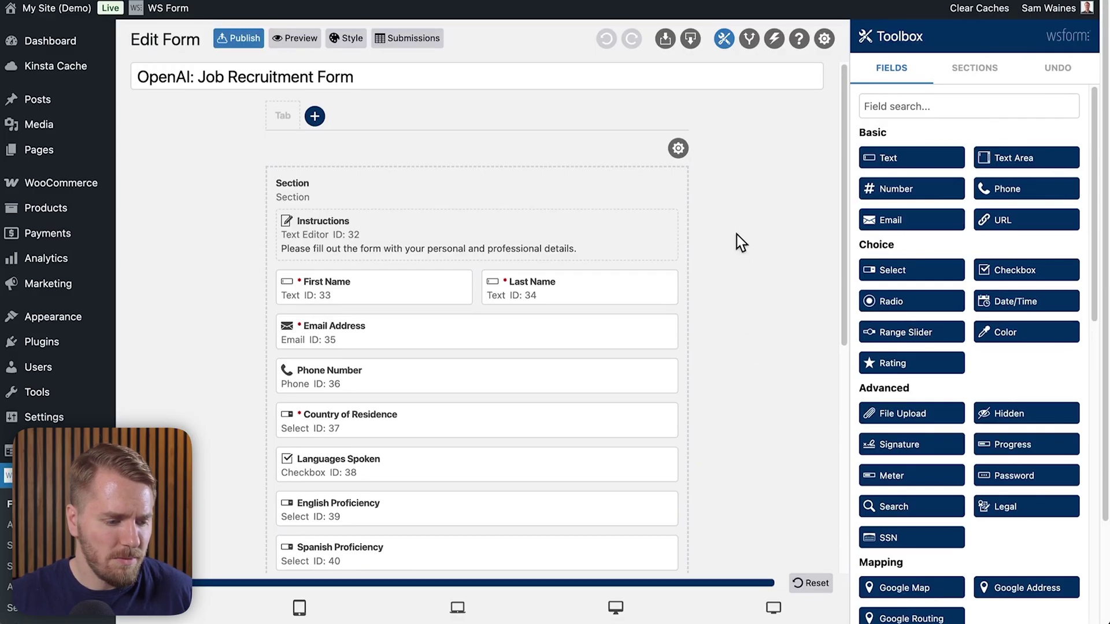
Look through the generated recruitment fields, down to the language proficiency selects and Preferred Working Hours (UTC)
scroll(734, 345, "down", 4)
scroll(735, 338, "up", 1)
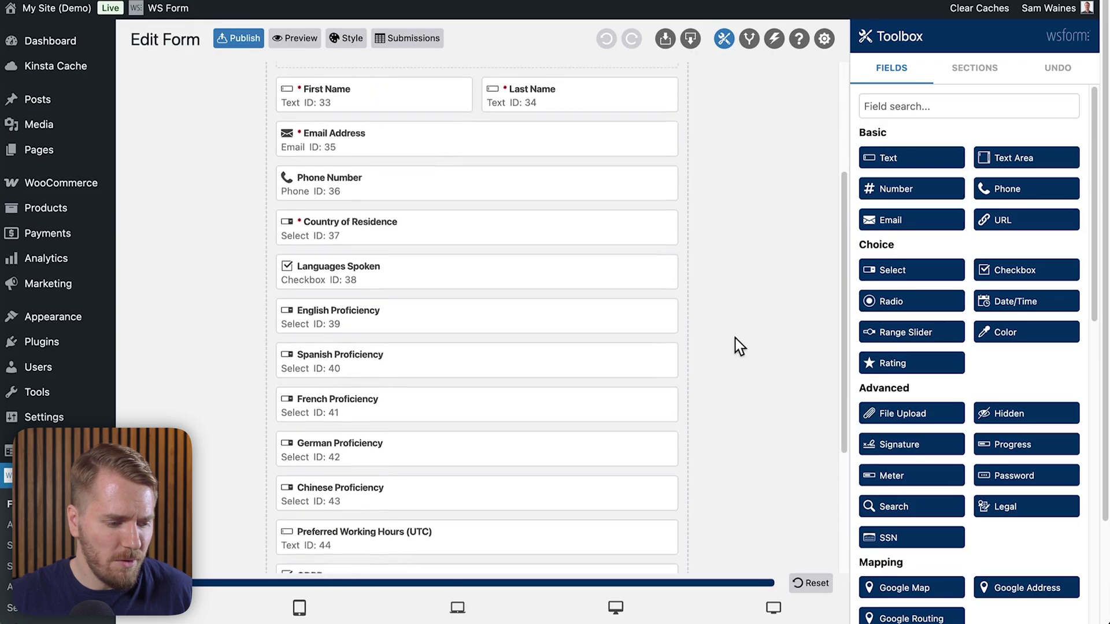
scroll(735, 338, "up", 1)
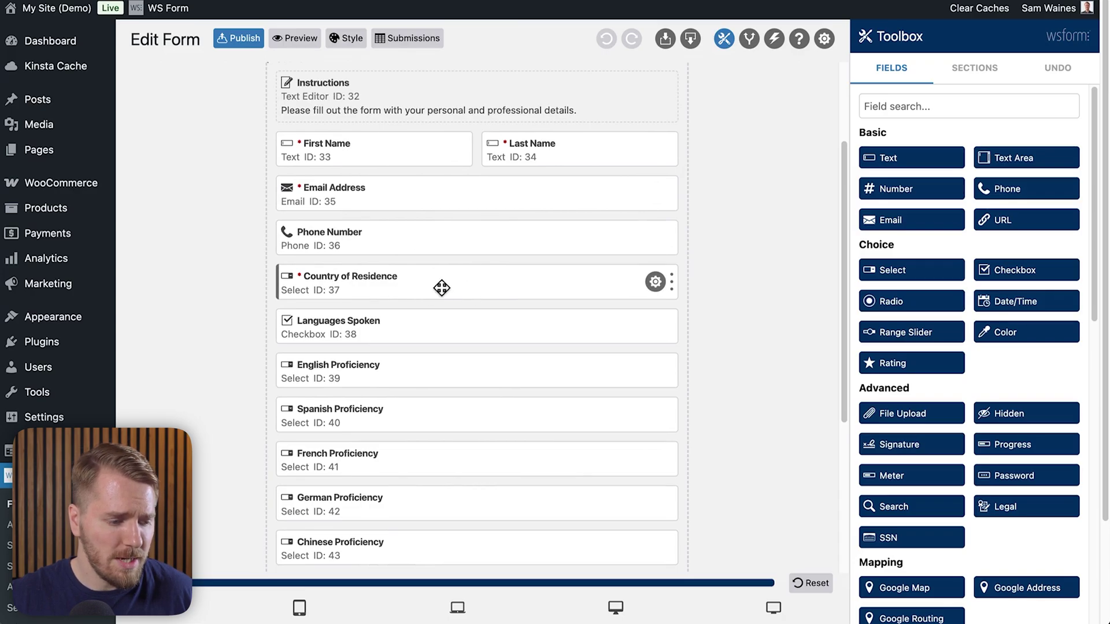
scroll(493, 374, "down", 3)
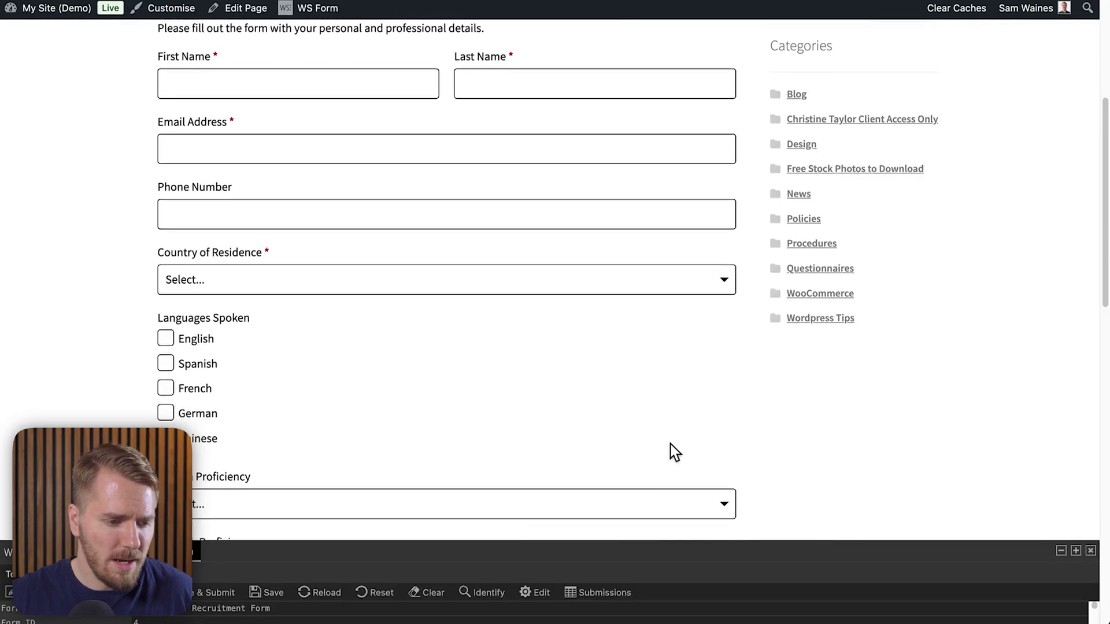
scroll(670, 444, "down", 5)
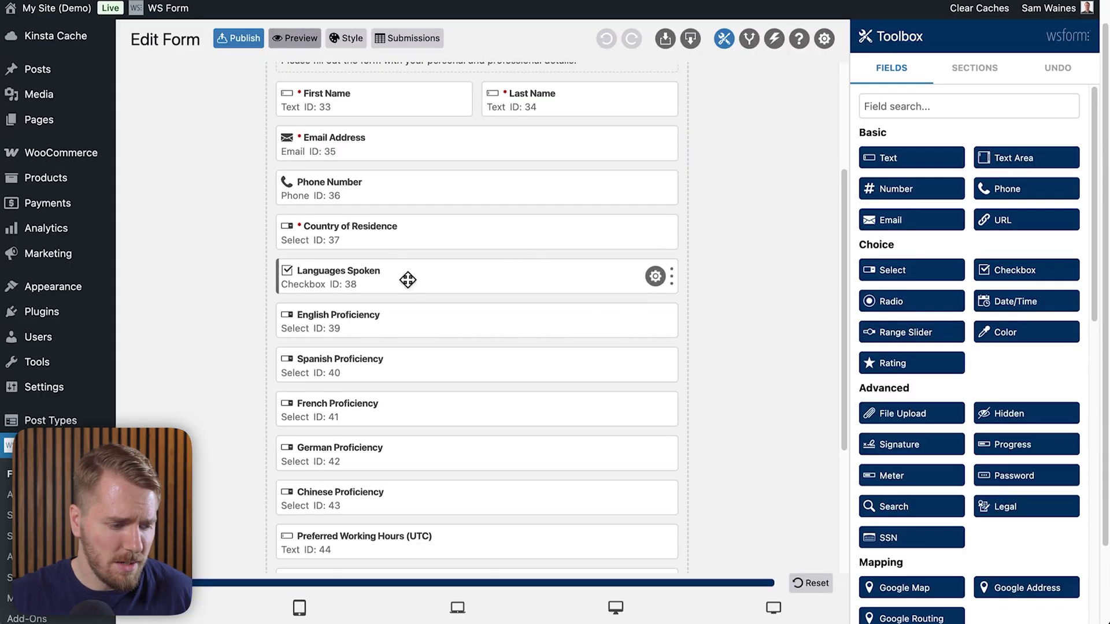
Inspect the Languages Spoken options and the English Proficiency choices without changing them
left_click(654, 276)
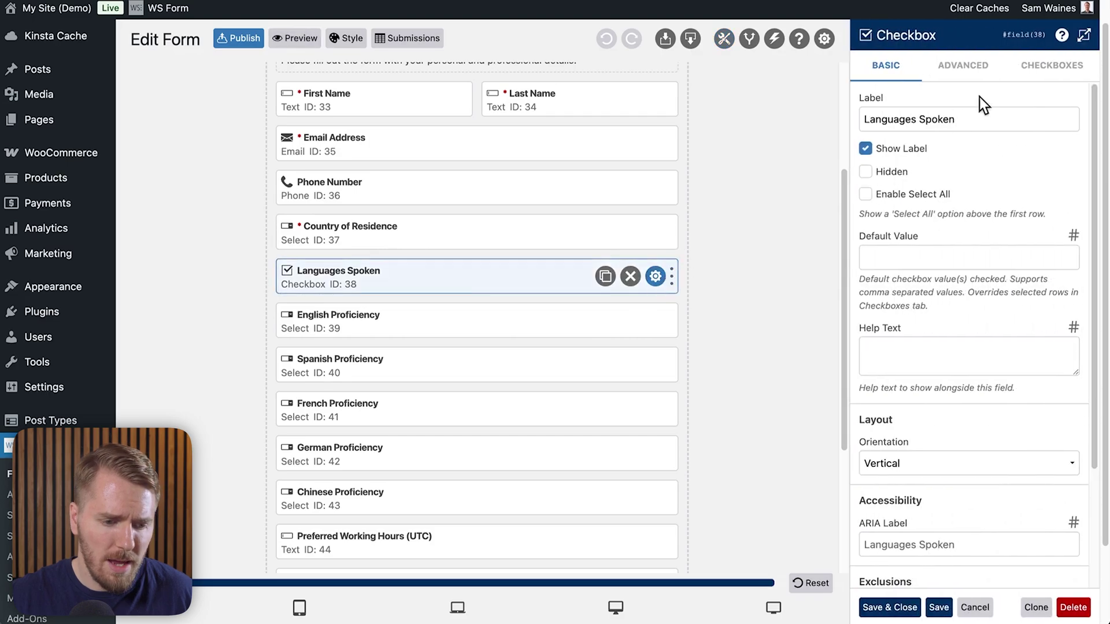
left_click(1049, 66)
scroll(919, 226, "down", 2)
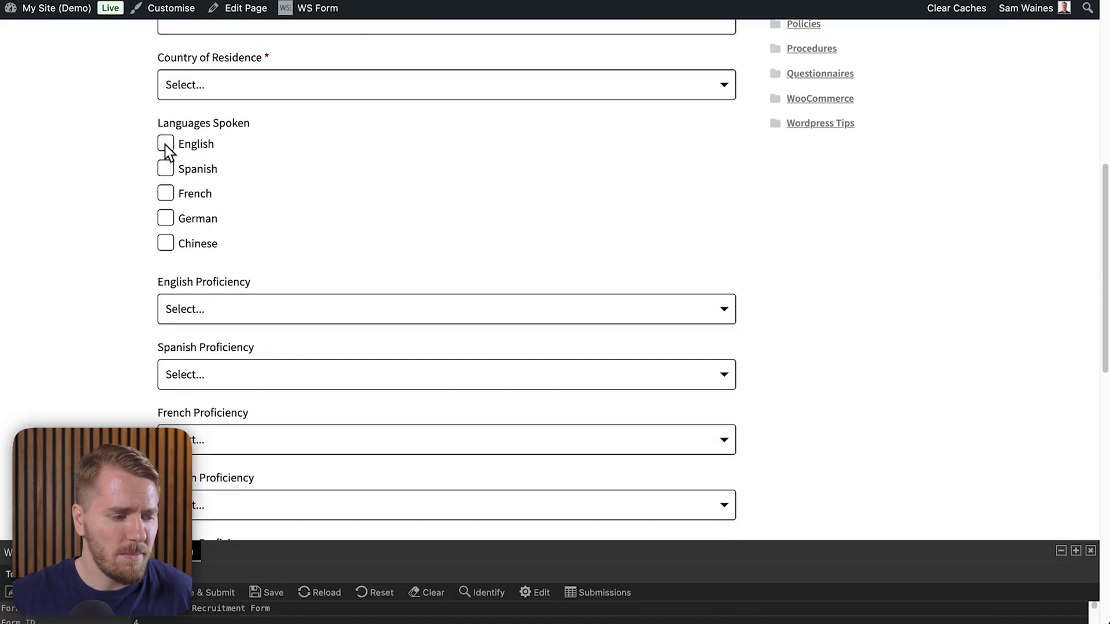
left_click(264, 312)
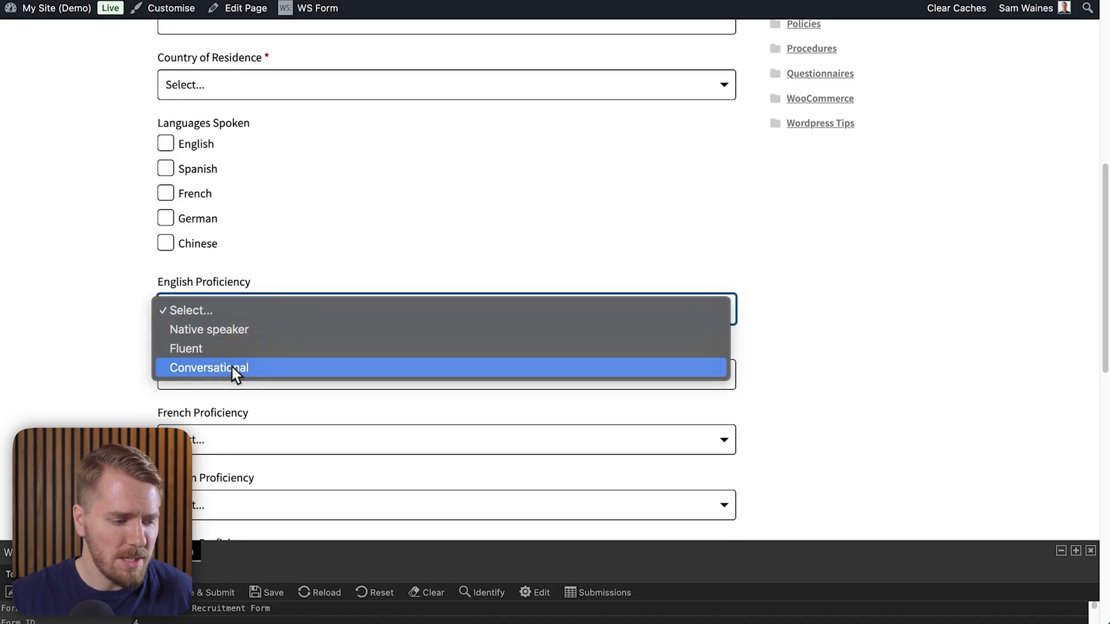
left_click(89, 307)
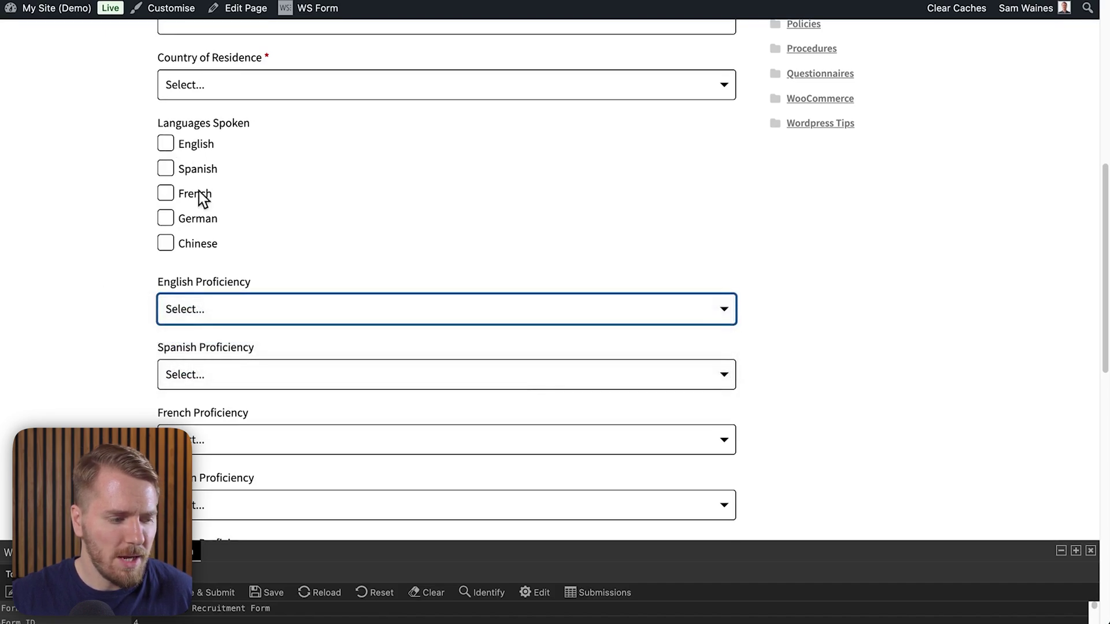
Tick English and Spanish under Languages Spoken on the live form
left_click(166, 144)
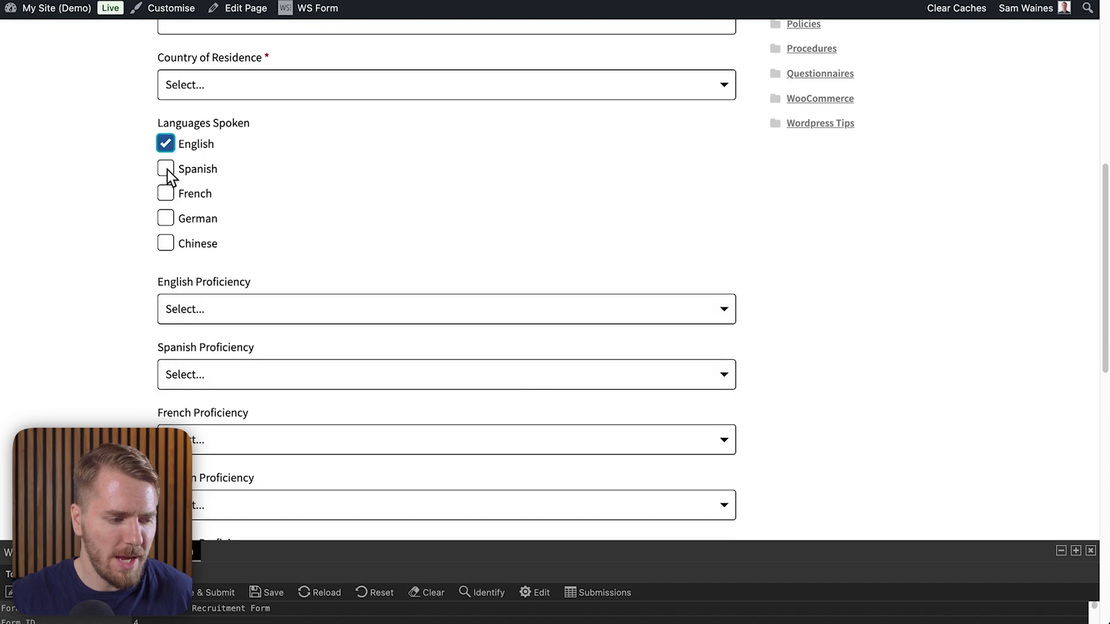
left_click(168, 172)
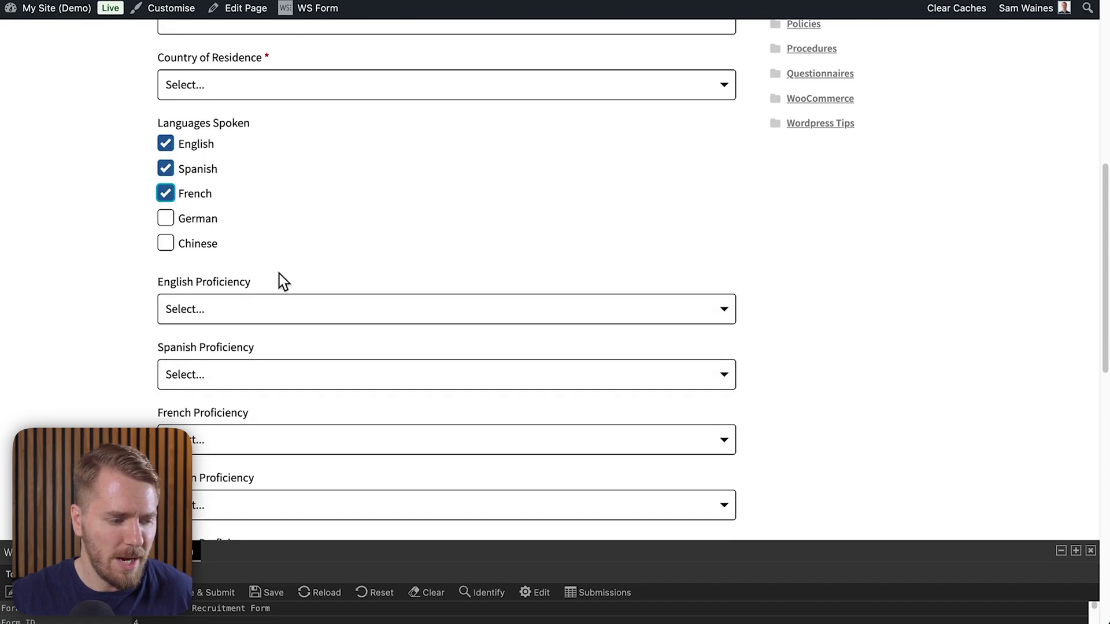
scroll(274, 349, "down", 3)
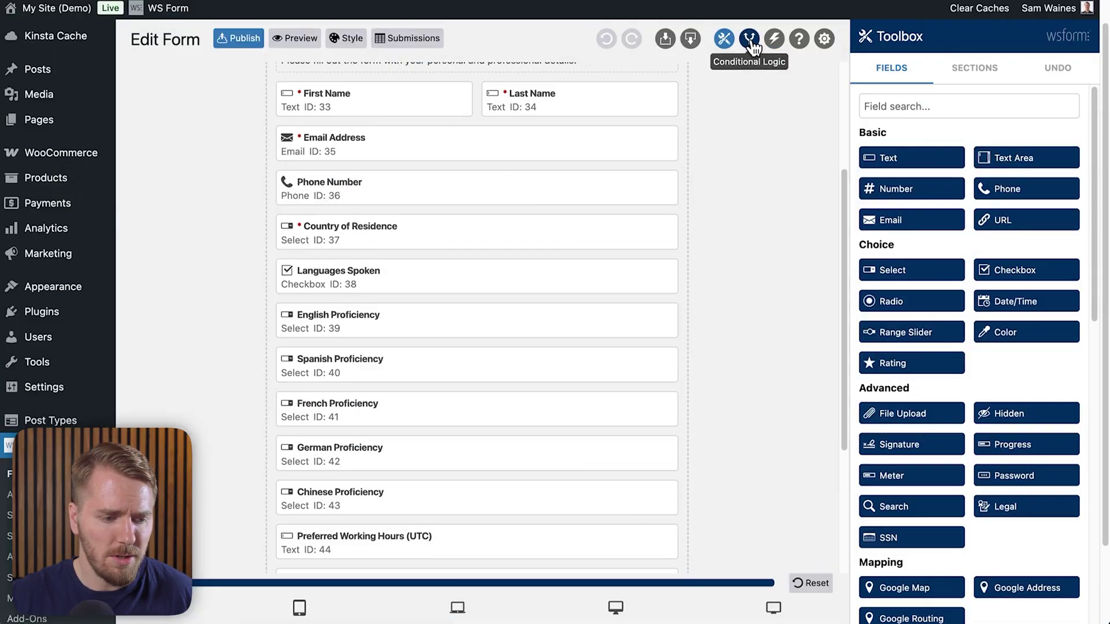
left_click(750, 40)
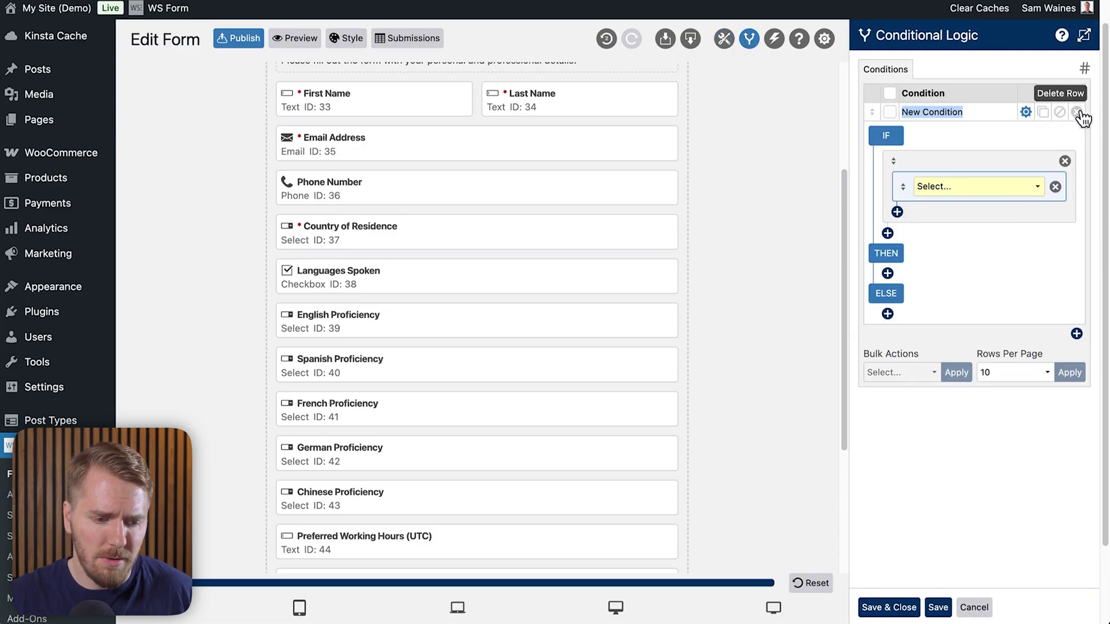
Set the condition IF Languages Spoken Row(s) checked English
left_click(1030, 186)
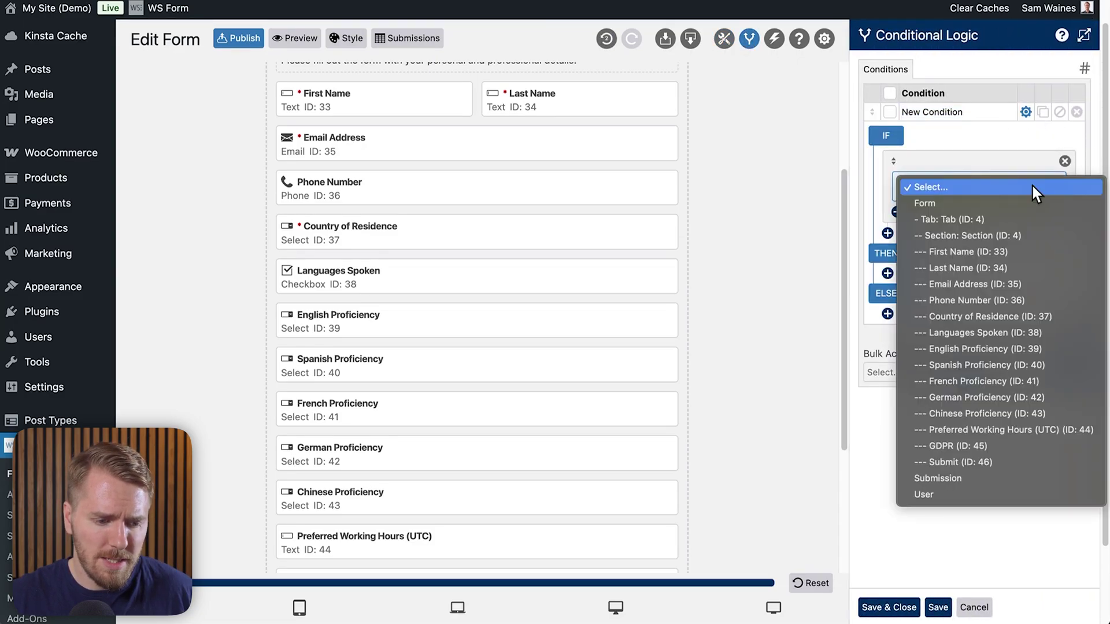
left_click(1006, 334)
left_click(997, 210)
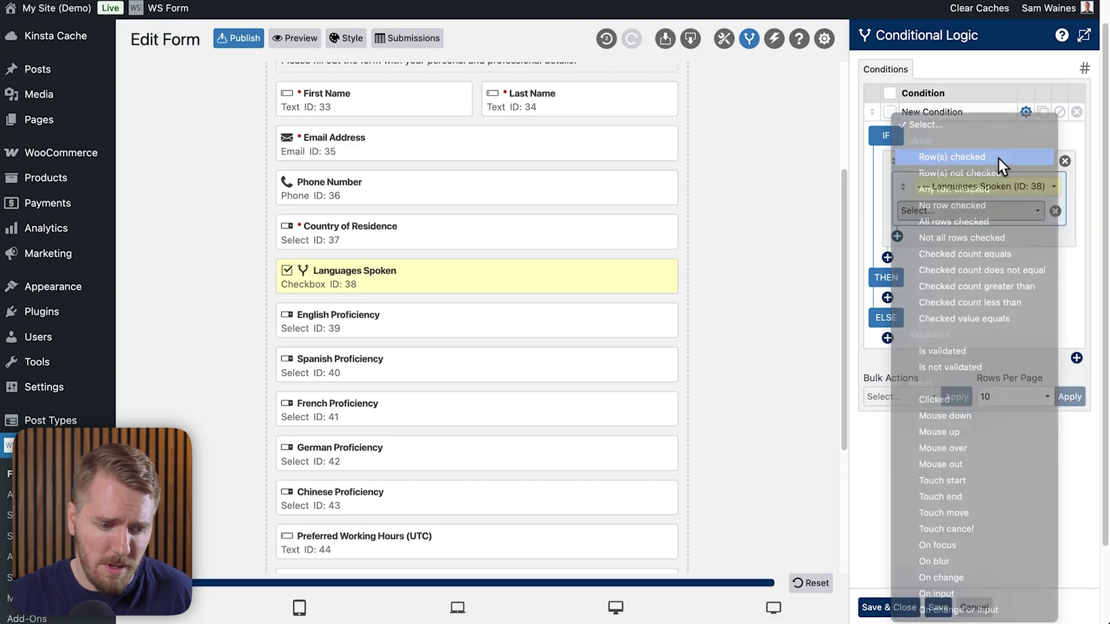
left_click(997, 159)
left_click(962, 240)
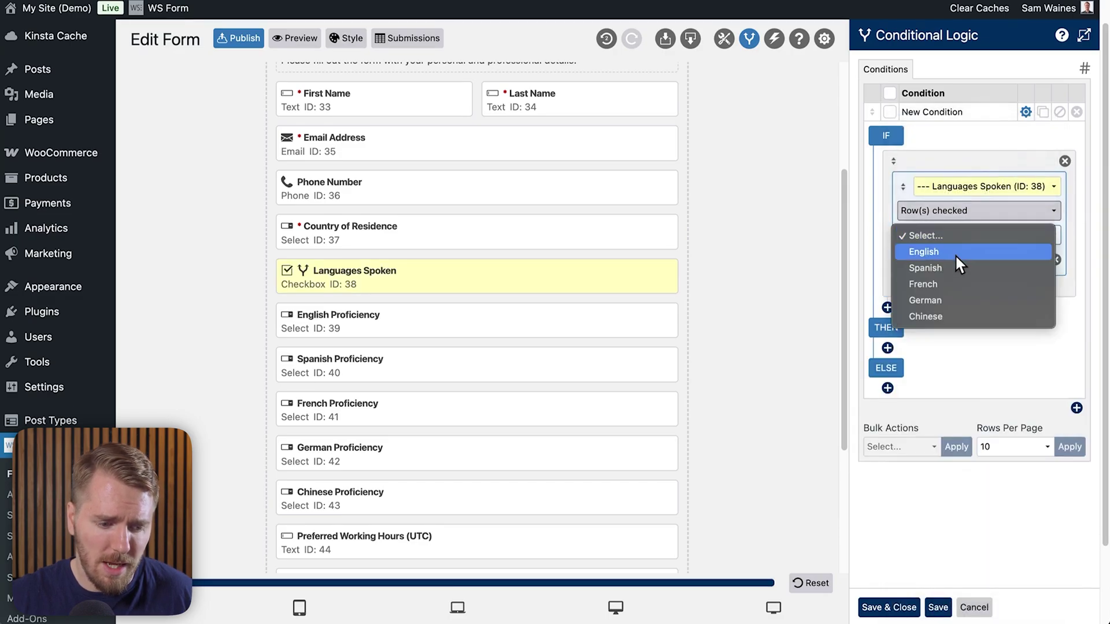
left_click(955, 254)
Add THEN actions making English Proficiency required and visible
left_click(887, 348)
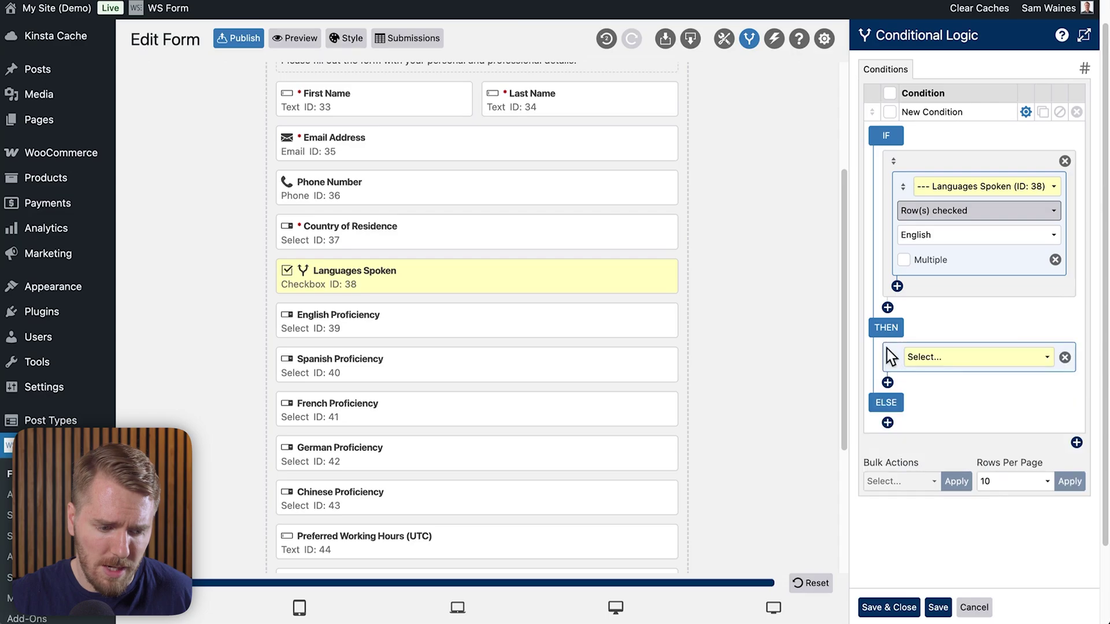
left_click(970, 359)
left_click(1008, 532)
left_click(947, 382)
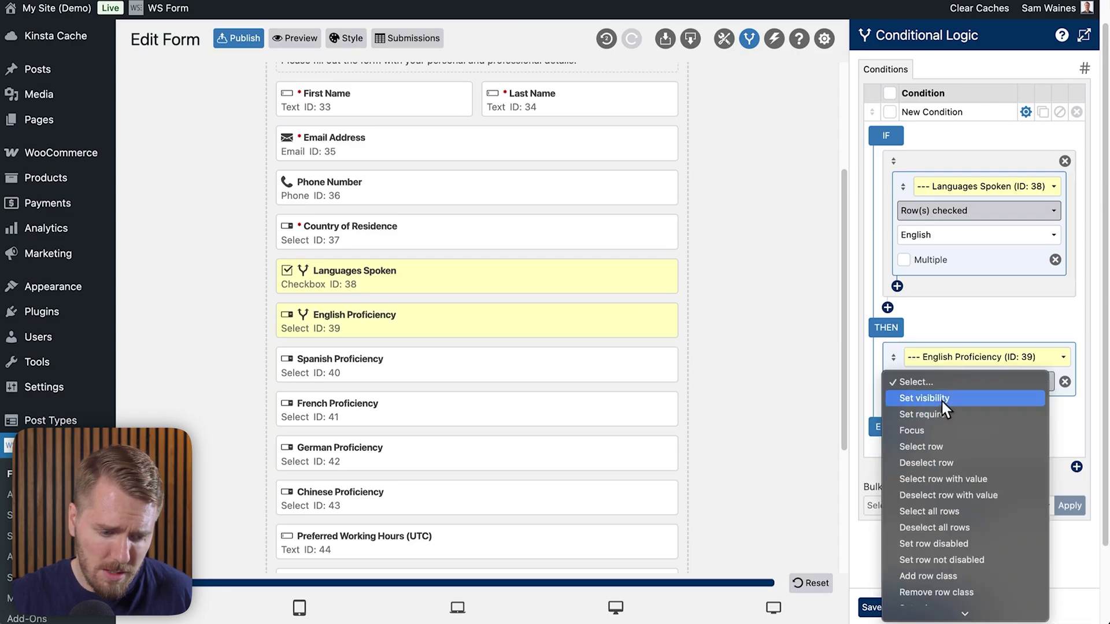
left_click(931, 414)
left_click(887, 419)
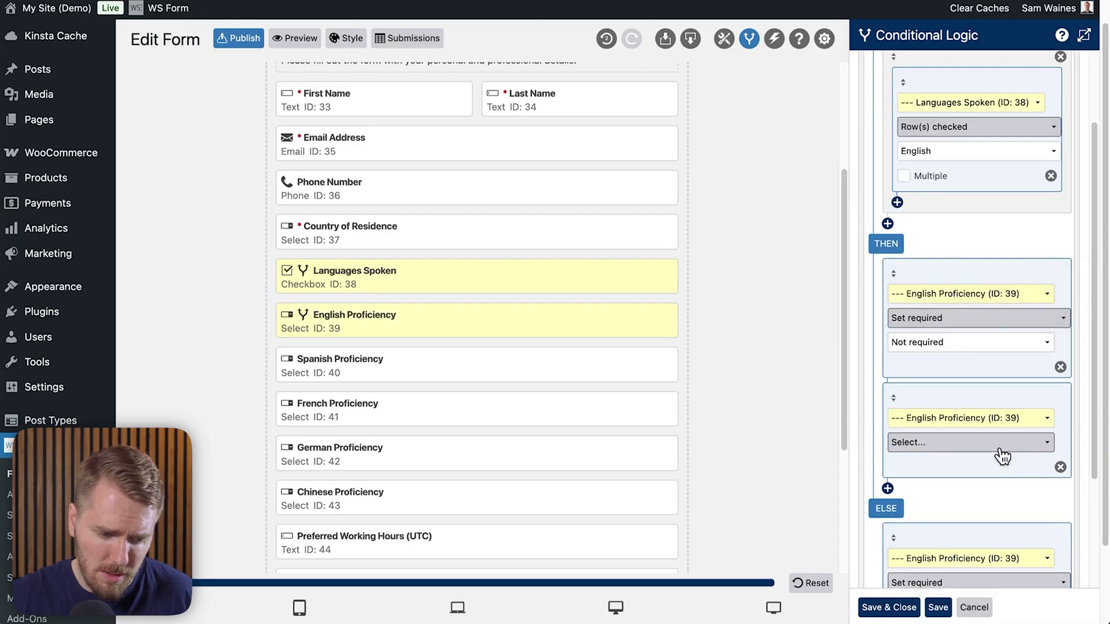
left_click(961, 446)
left_click(977, 459)
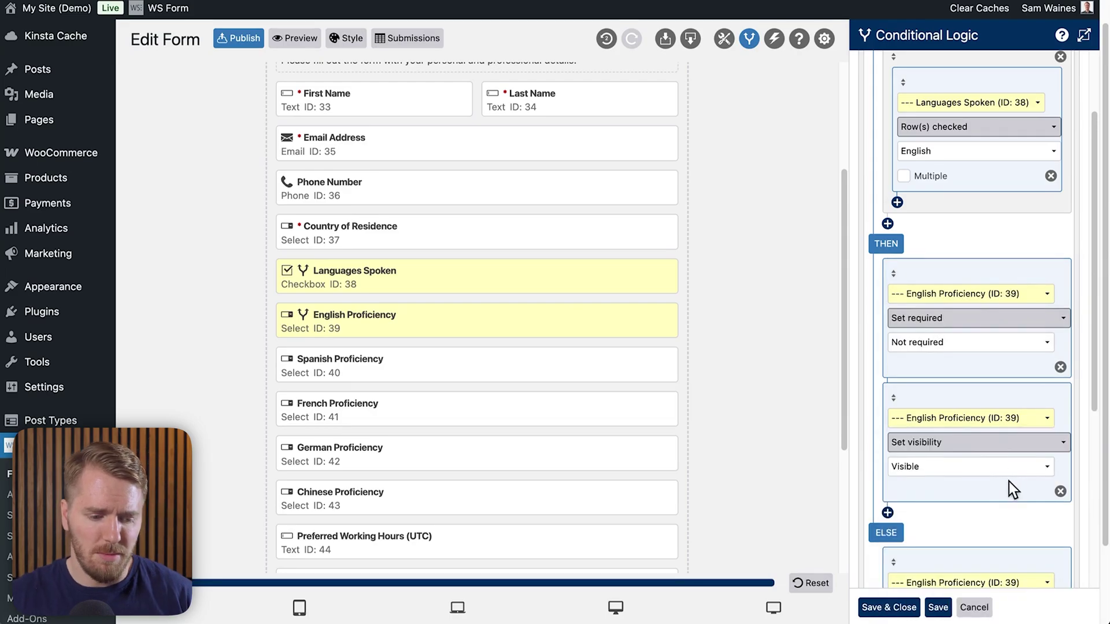
scroll(1008, 481, "down", 4)
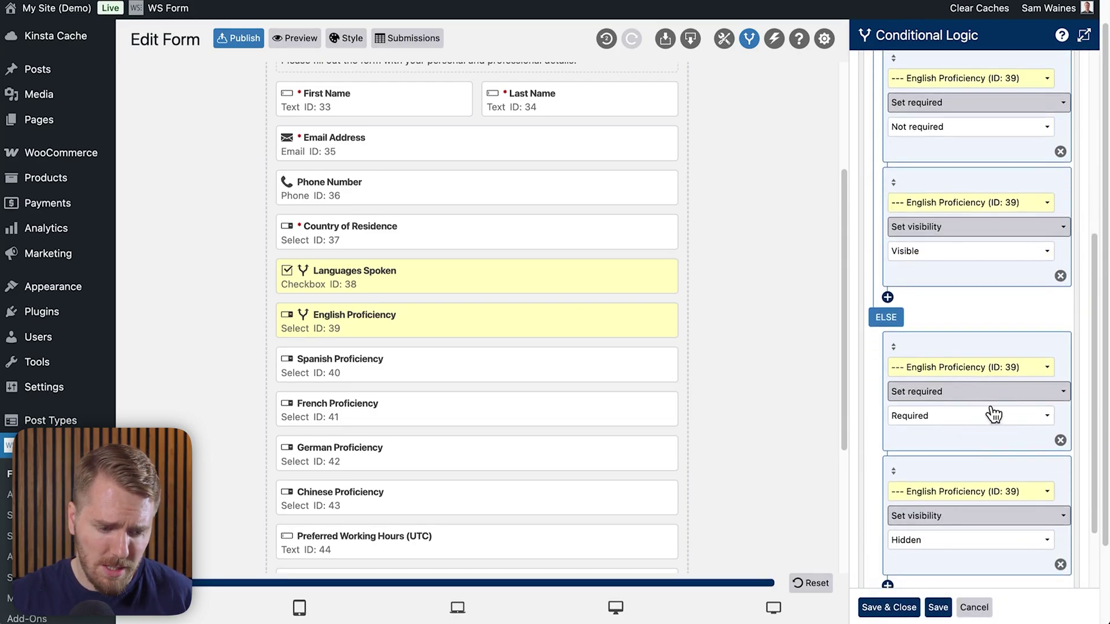
scroll(993, 413, "down", 2)
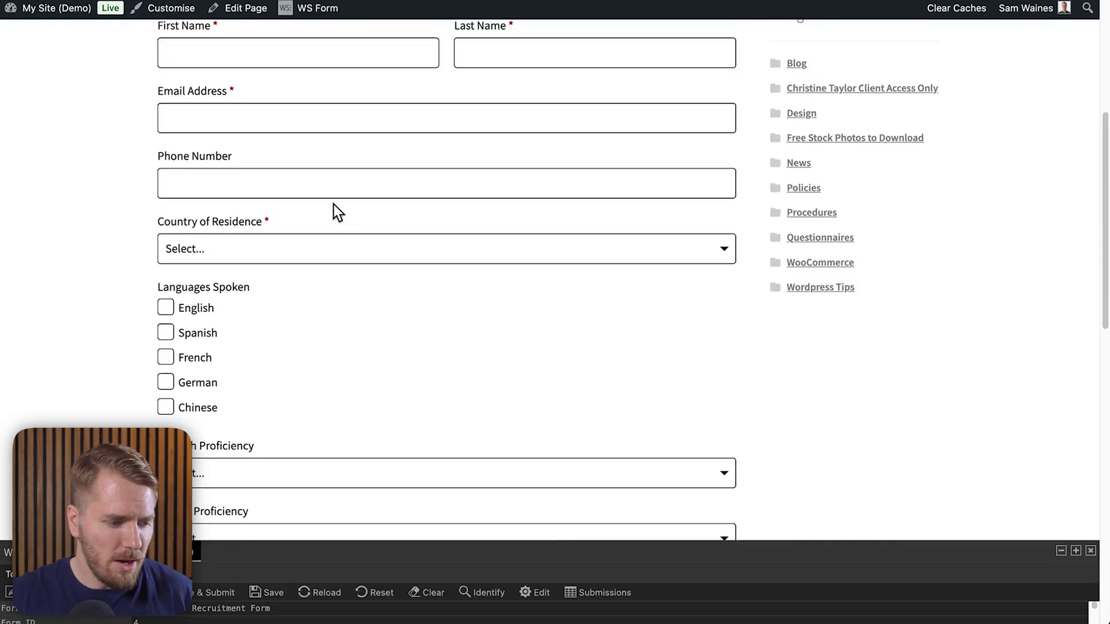
Tick then untick English to confirm English Proficiency shows and hides
scroll(349, 214, "up", 1)
scroll(347, 205, "down", 5)
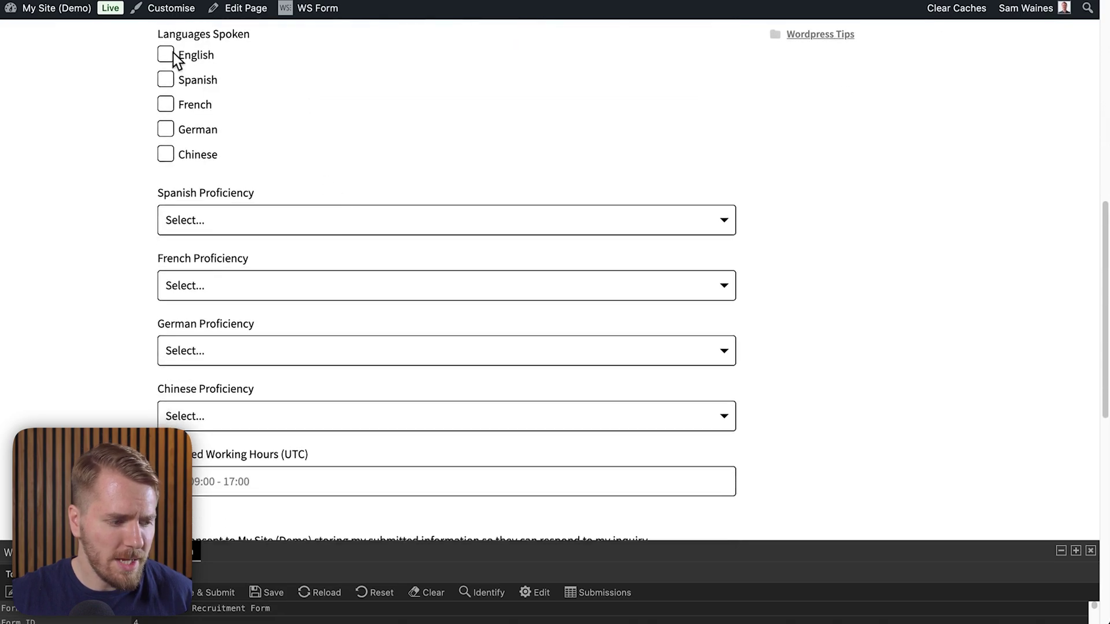
left_click(166, 55)
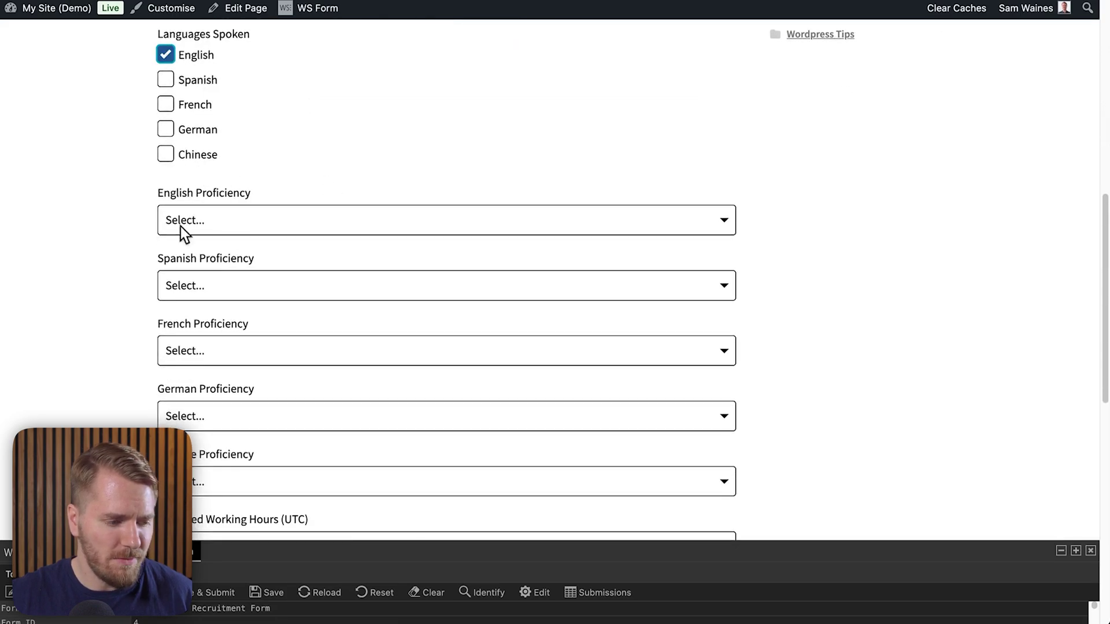
left_click(167, 55)
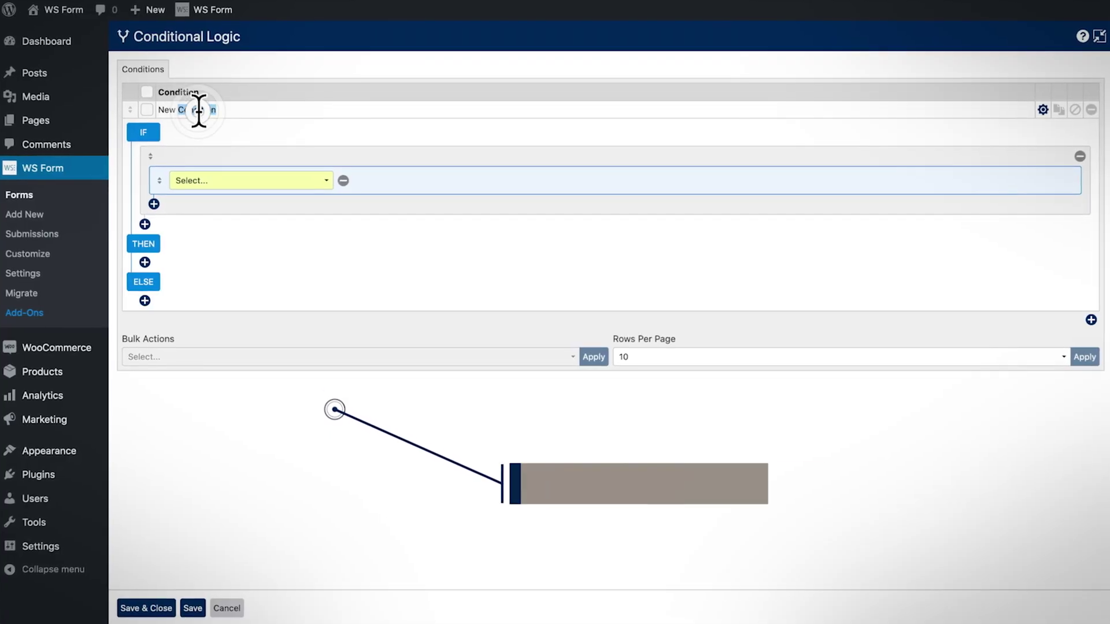
Pick Ship to same address? as a condition field, then clone and export the Footer style
left_click(242, 179)
left_click(263, 280)
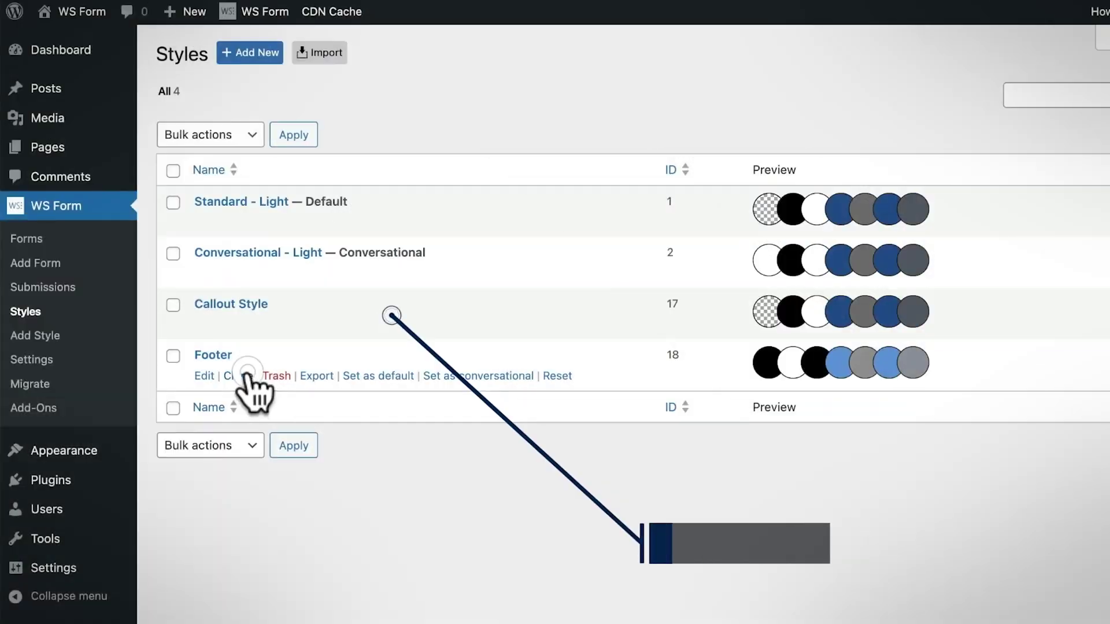
left_click(246, 376)
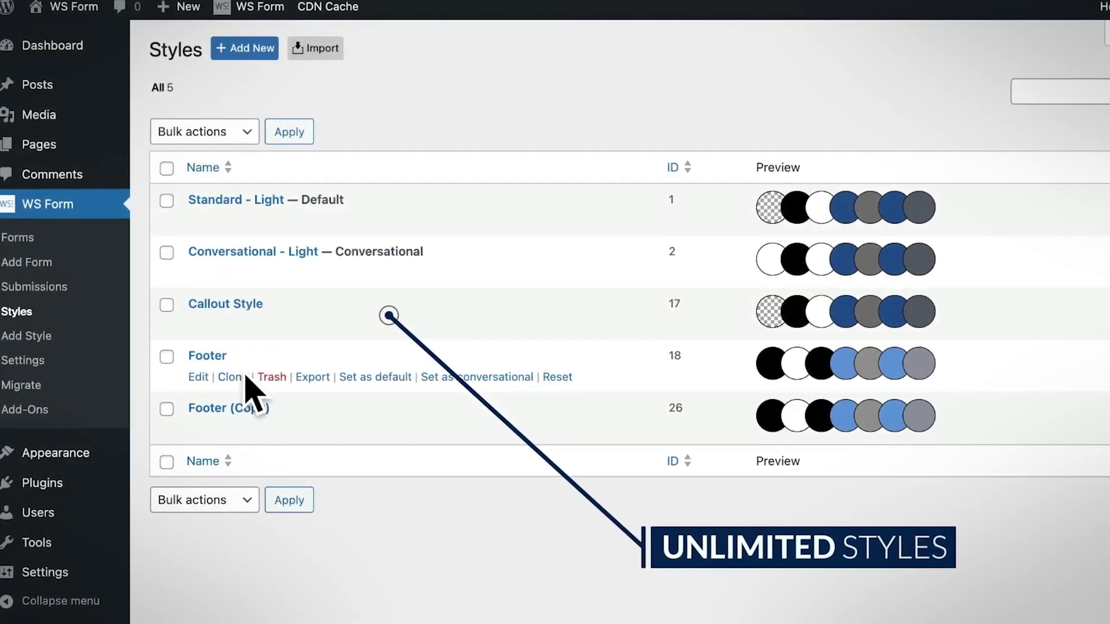
left_click(311, 377)
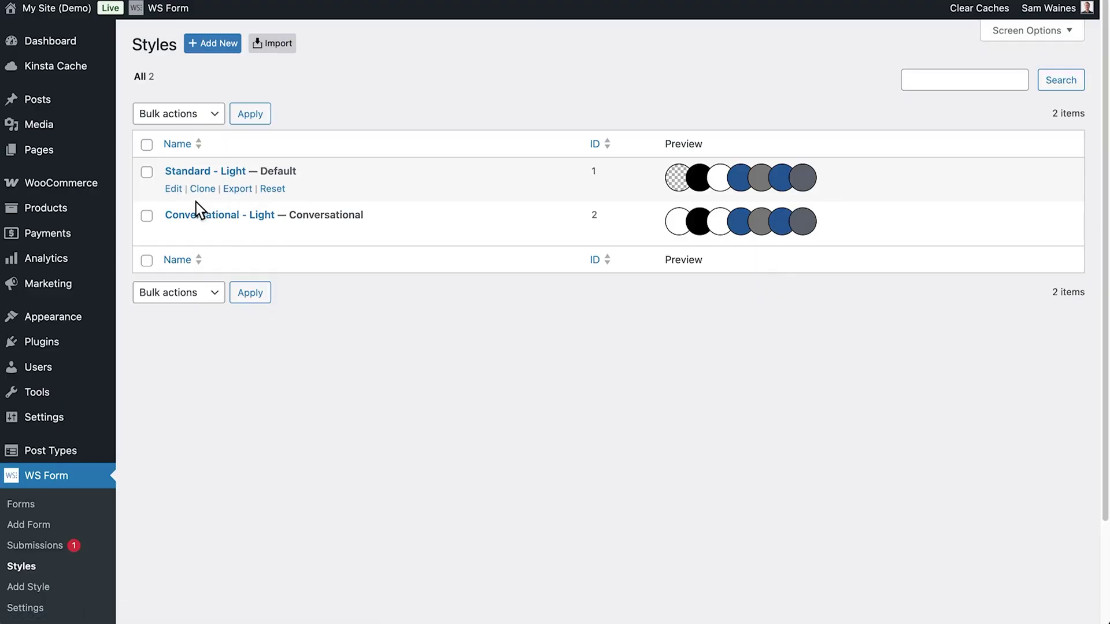
Open the Standard - Light style and fill its preview form with sample text
left_click(173, 189)
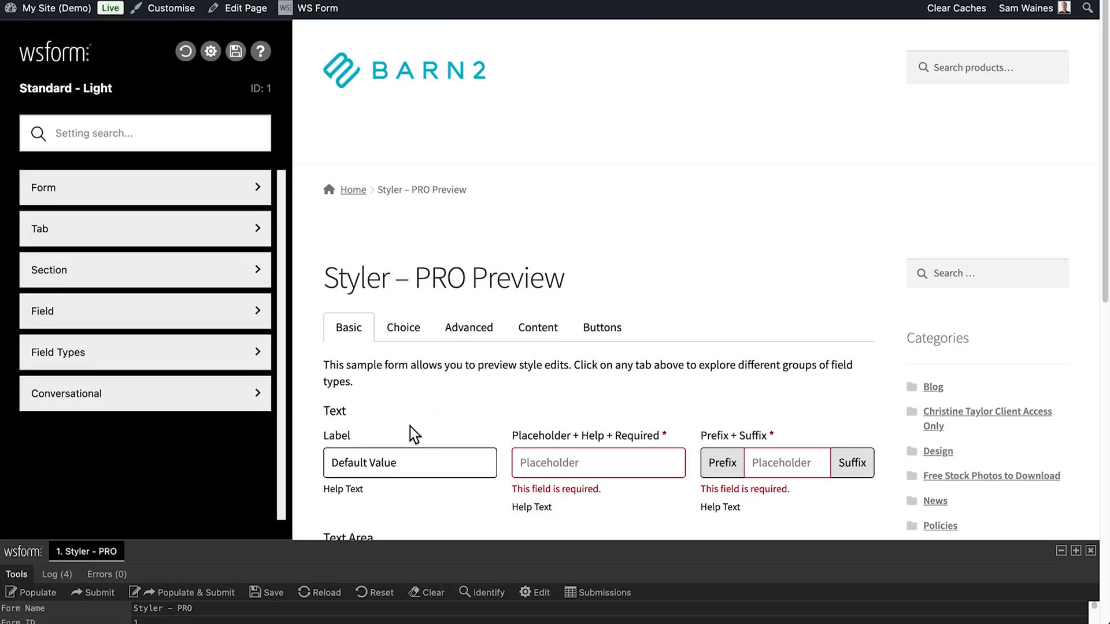
scroll(502, 182, "down", 2)
scroll(502, 182, "down", 2)
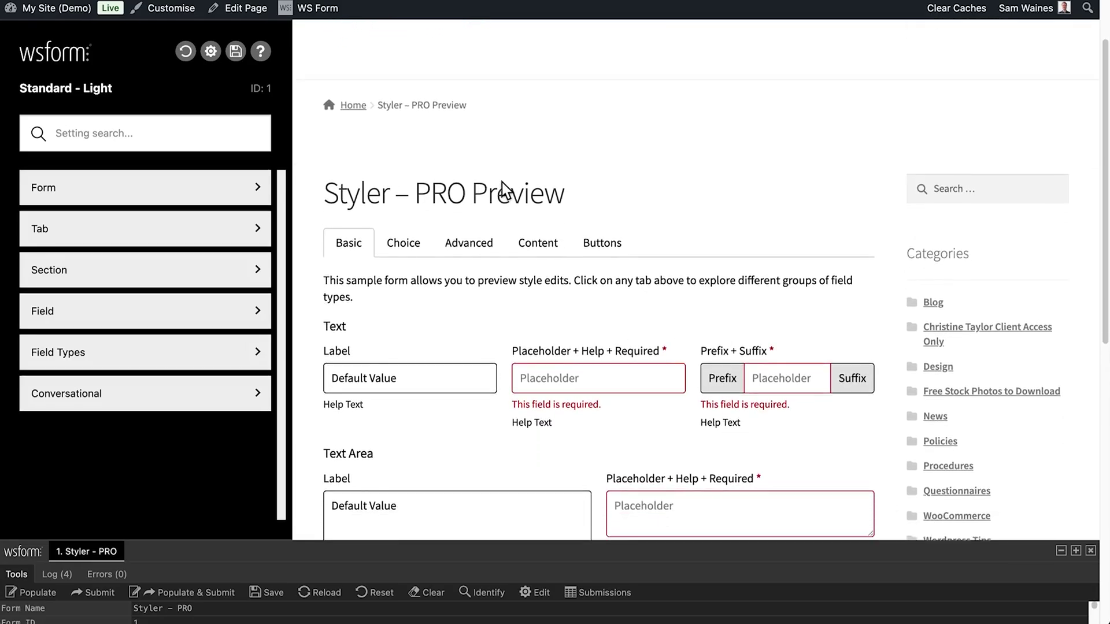
scroll(500, 180, "down", 2)
left_click(39, 592)
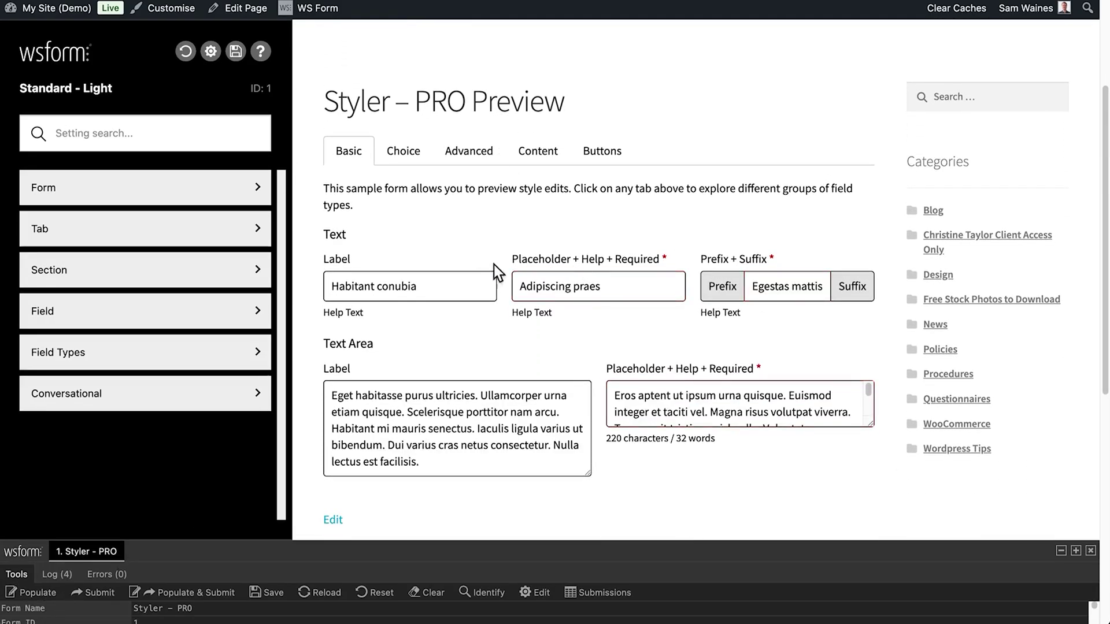
Change the form's Base colour from #000000 to blue #205493, trying yellow first
left_click(258, 193)
left_click(258, 230)
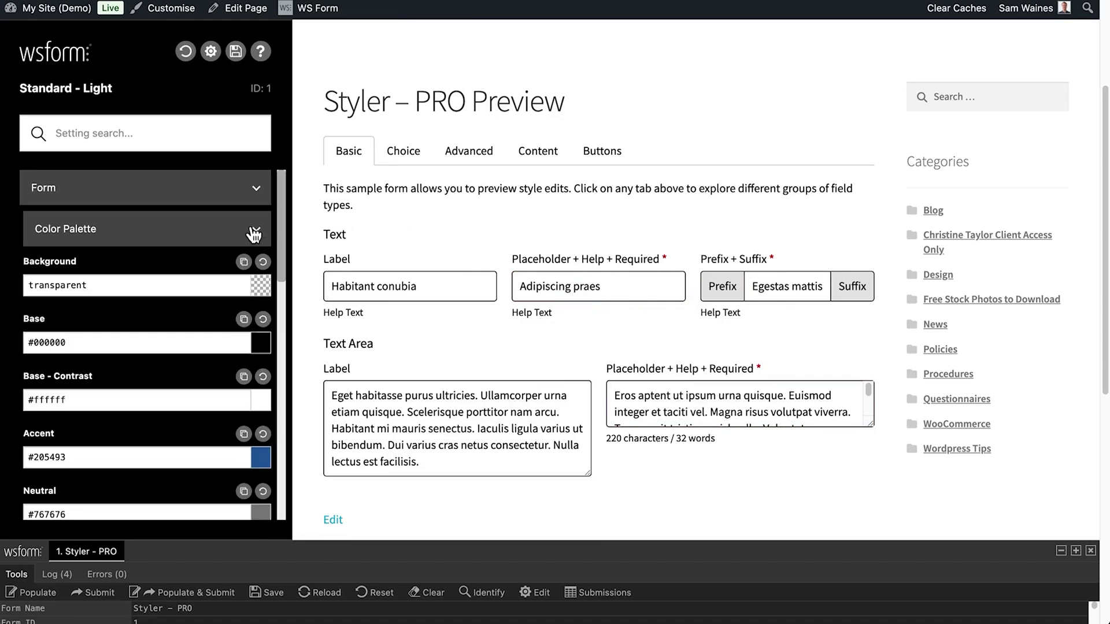
scroll(219, 294, "down", 2)
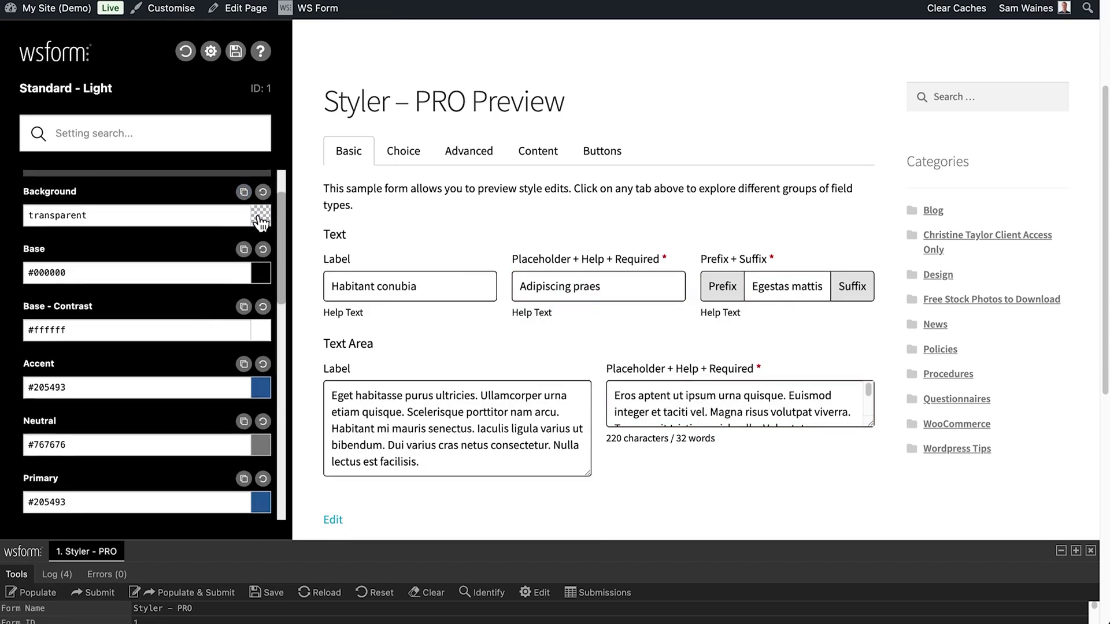
left_click(261, 273)
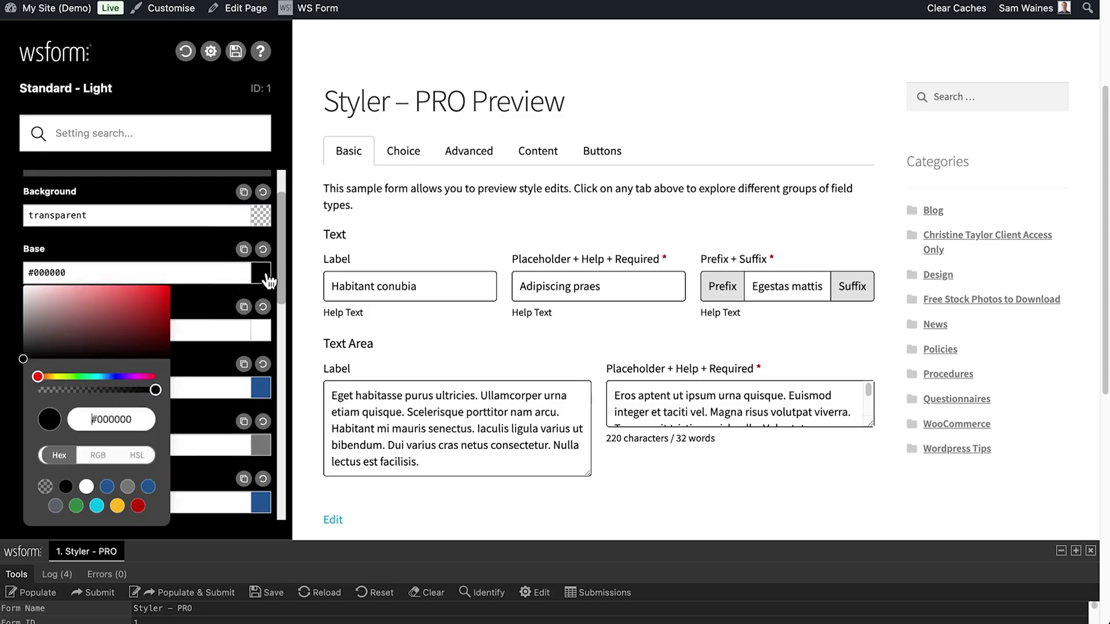
left_click(117, 506)
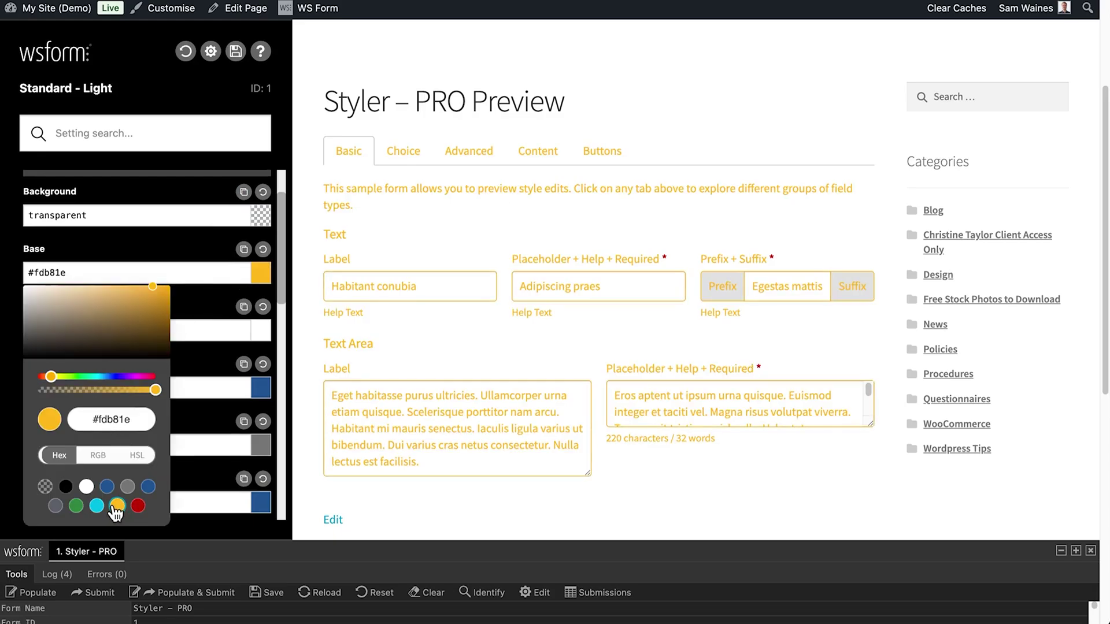
left_click(67, 488)
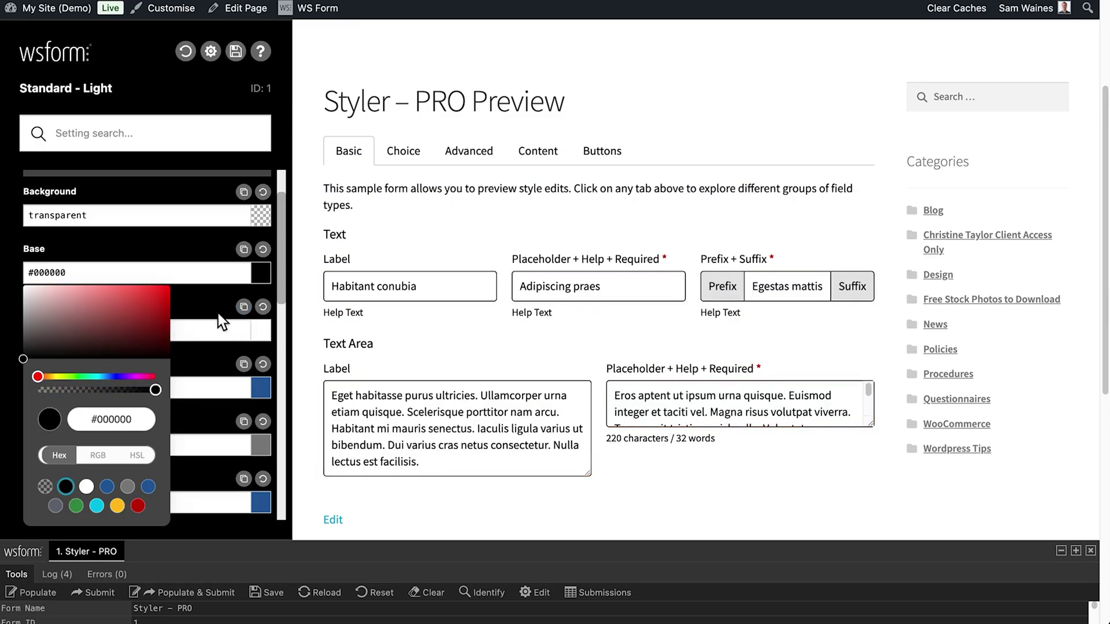
scroll(217, 313, "down", 1)
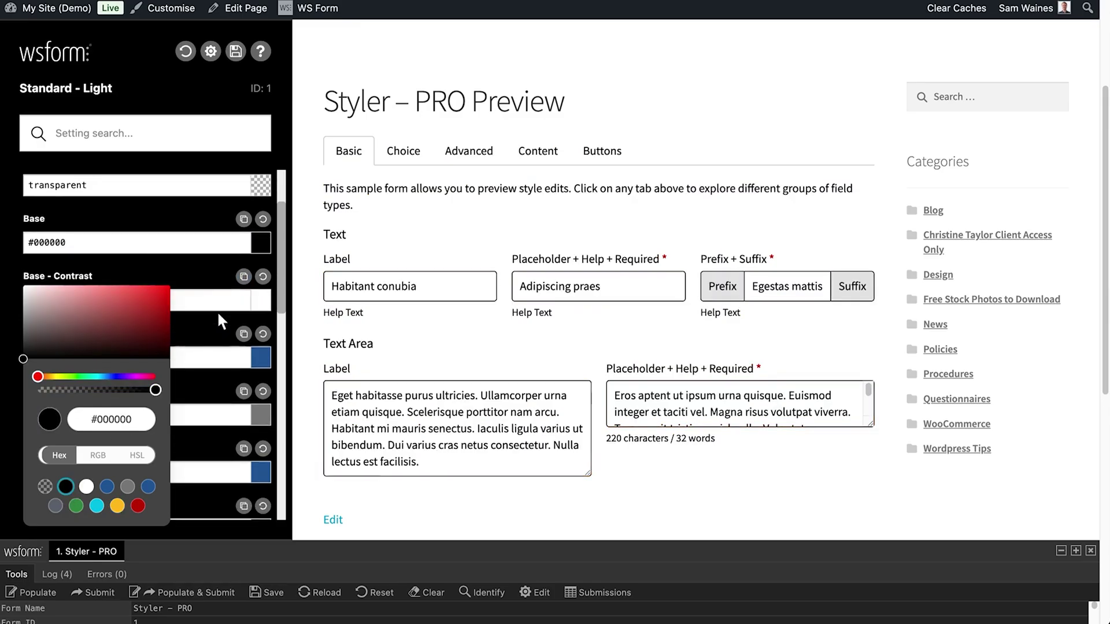
left_click(107, 488)
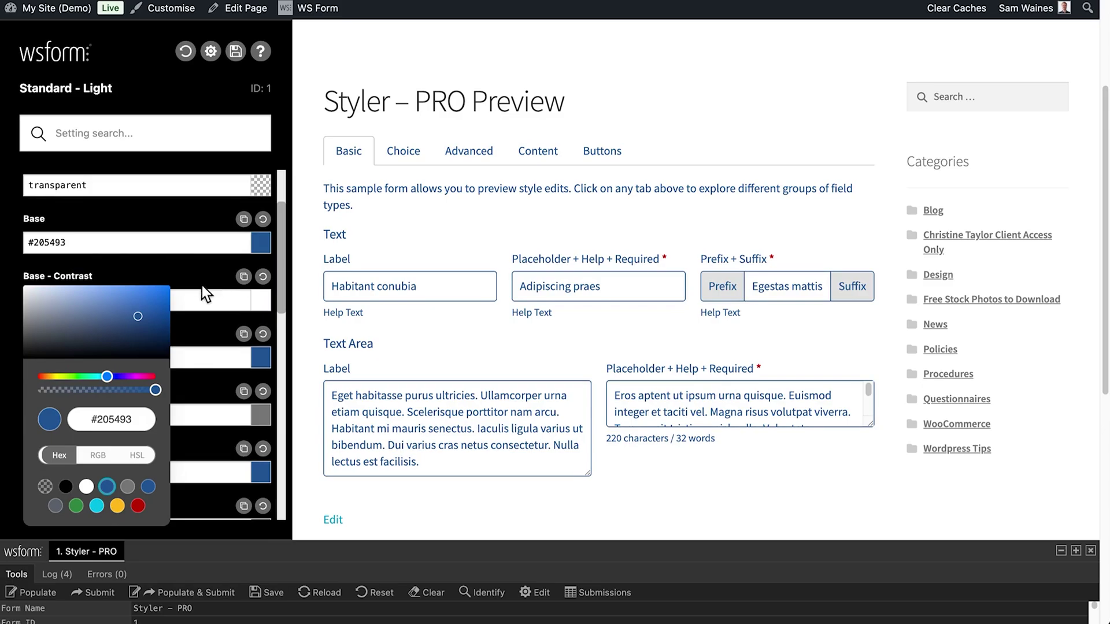
left_click(186, 283)
scroll(212, 338, "down", 2)
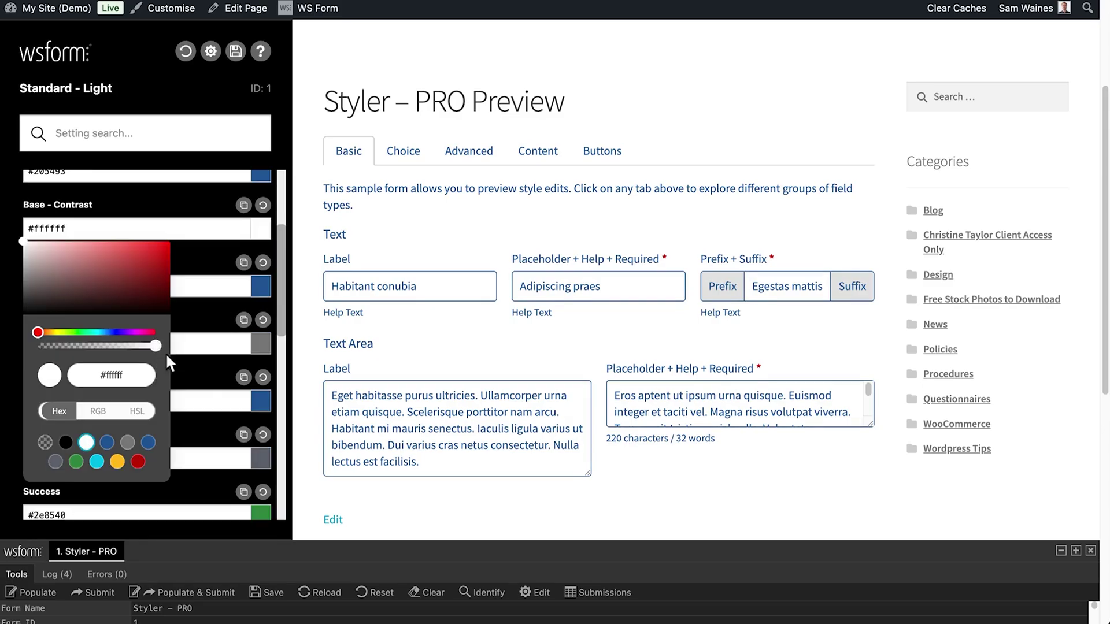
scroll(202, 376, "down", 10)
Set the field Border Style radius from 16 to 0 px for square corners
left_click(259, 296)
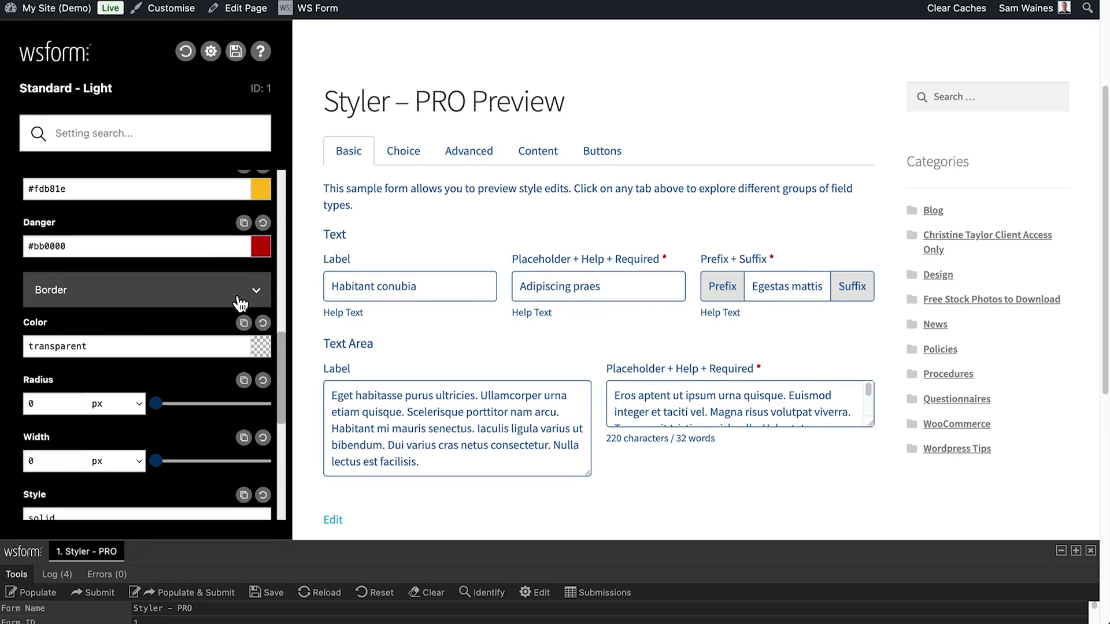
scroll(175, 350, "down", 1)
scroll(168, 353, "down", 1)
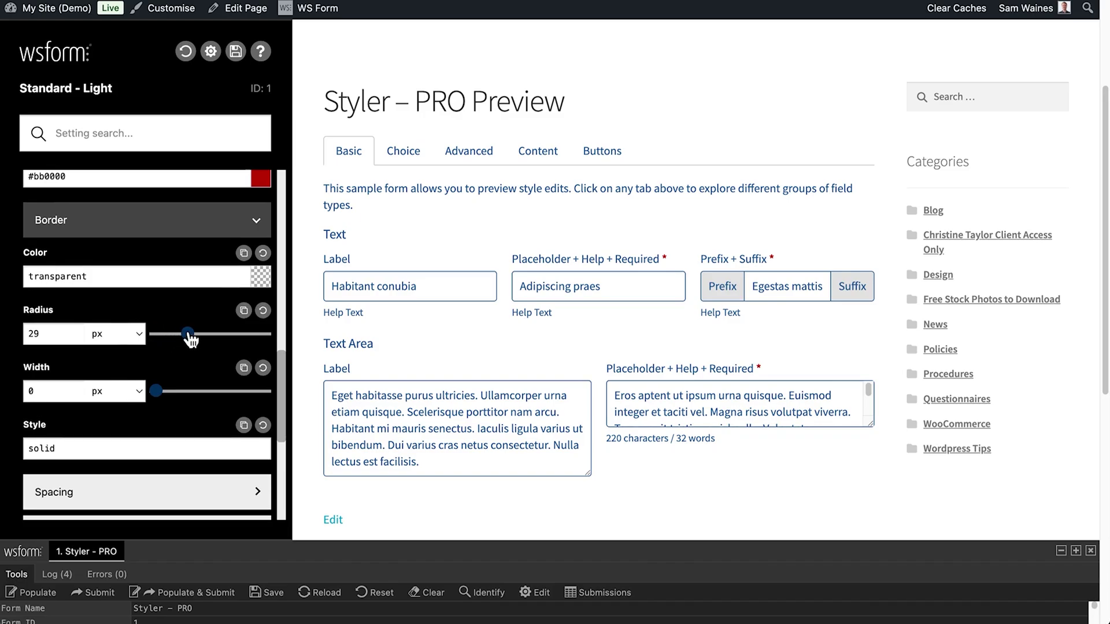
scroll(259, 358, "down", 5)
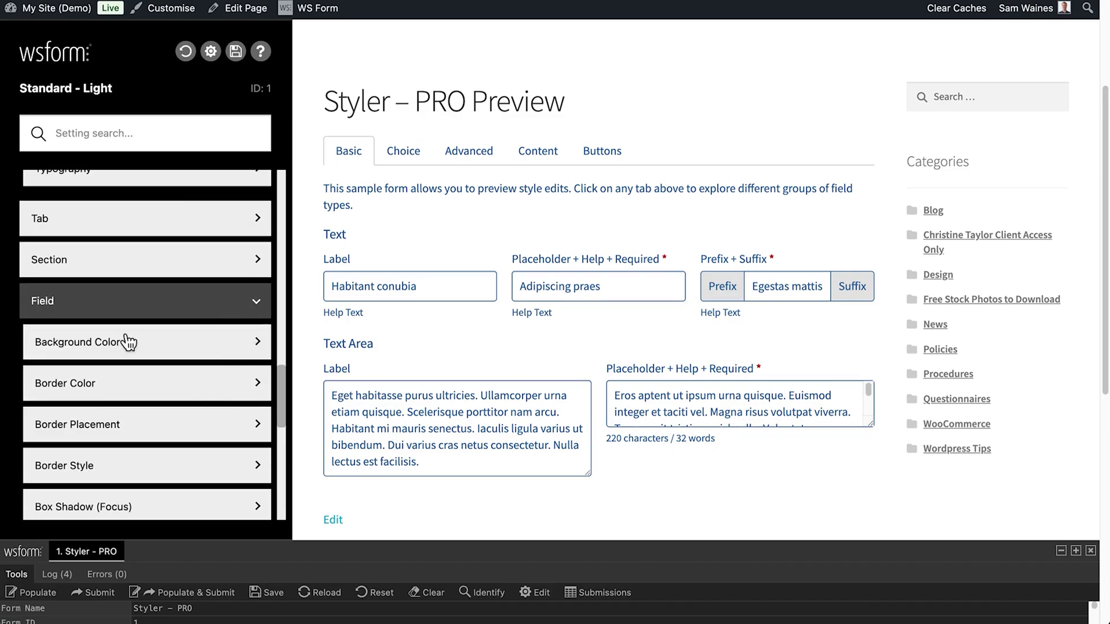
scroll(171, 376, "down", 3)
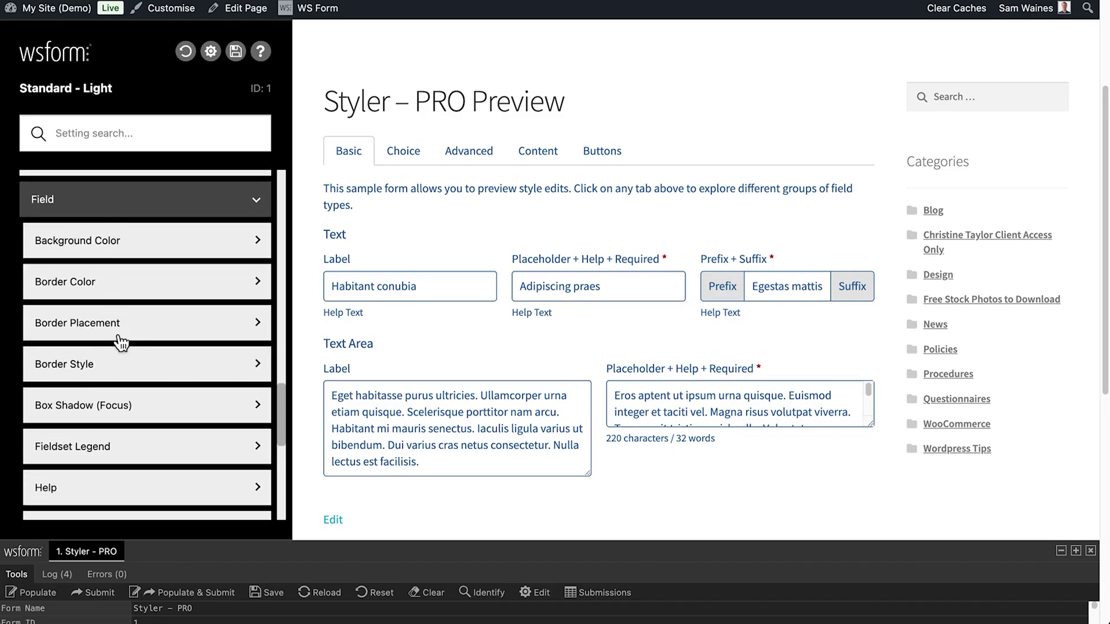
scroll(121, 342, "down", 2)
left_click(140, 296)
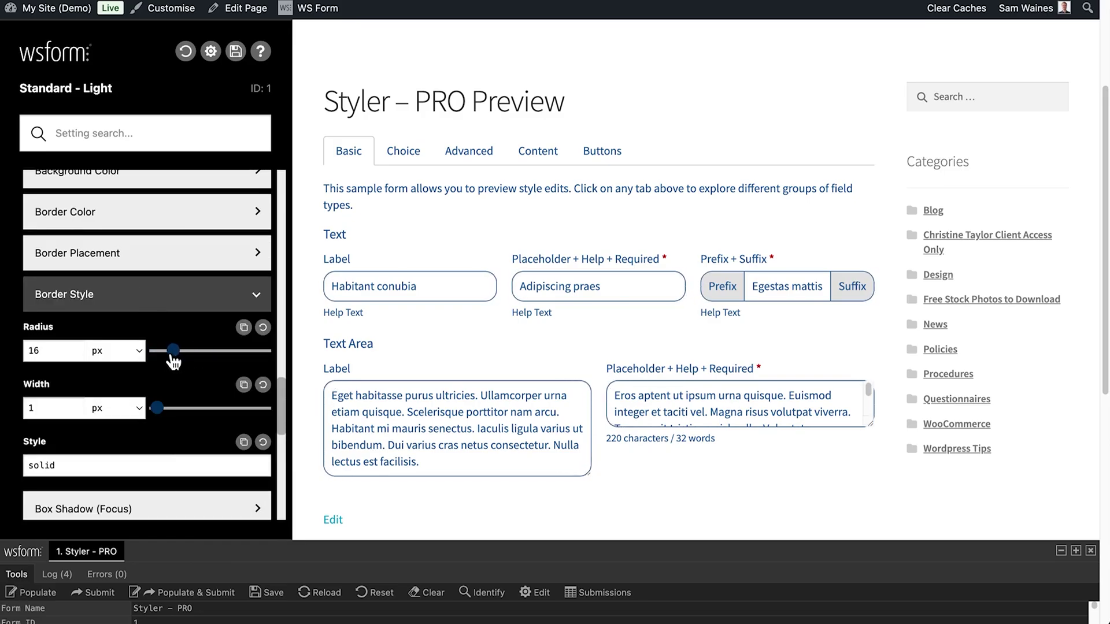
left_click_drag(173, 353, 152, 355)
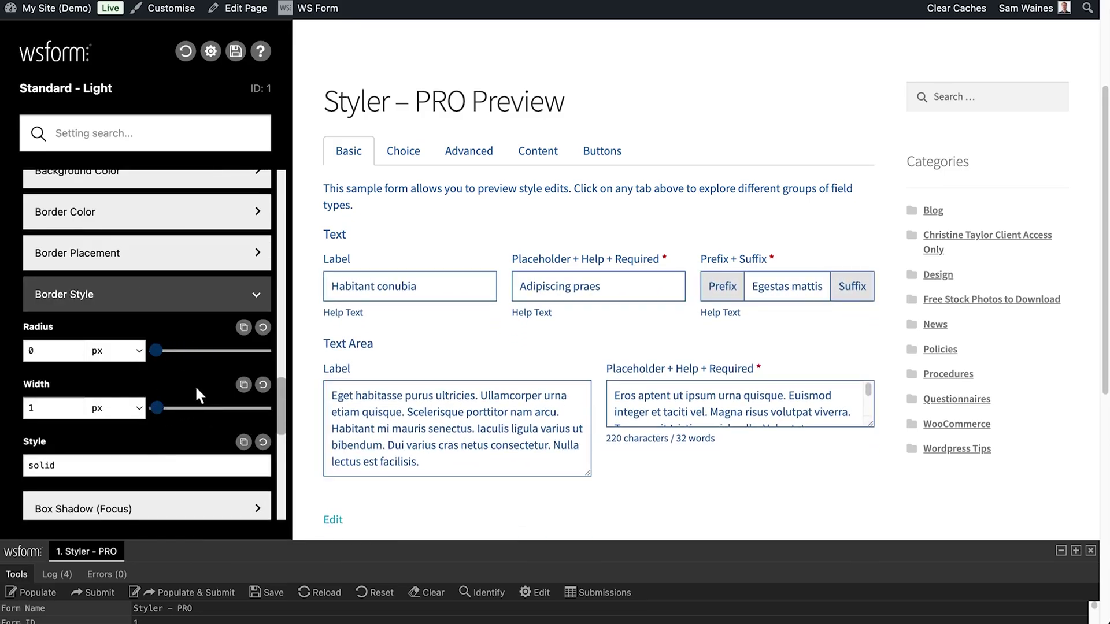
scroll(219, 365, "down", 2)
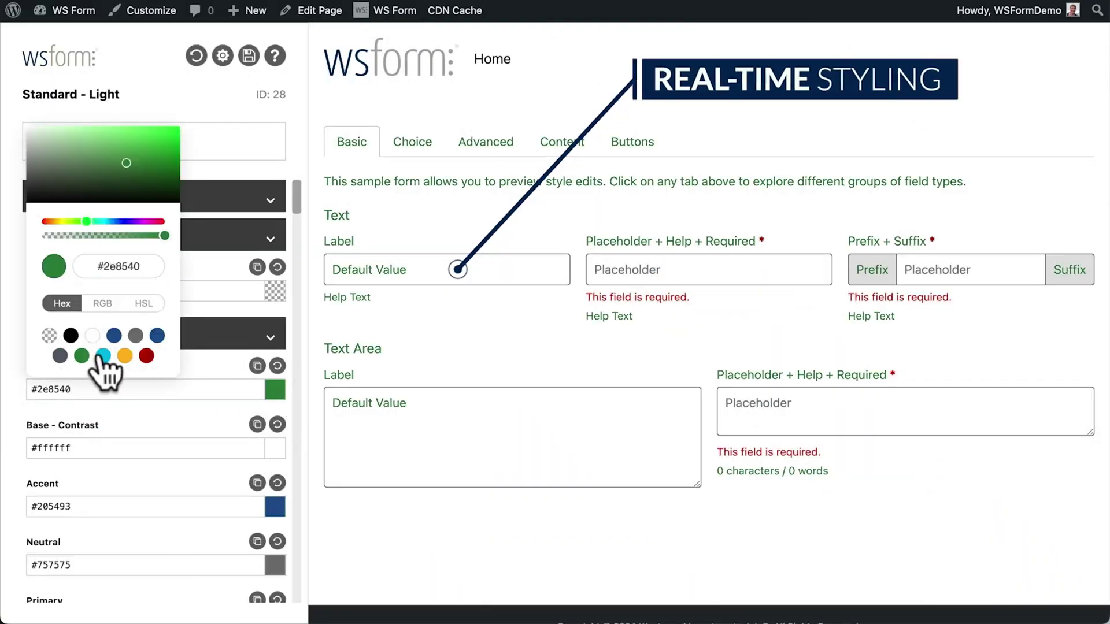
Recolour the sample form red #bb0000, preview it in dark mode, and browse Conversational and Standard templates
left_click(103, 355)
left_click(125, 356)
left_click(146, 355)
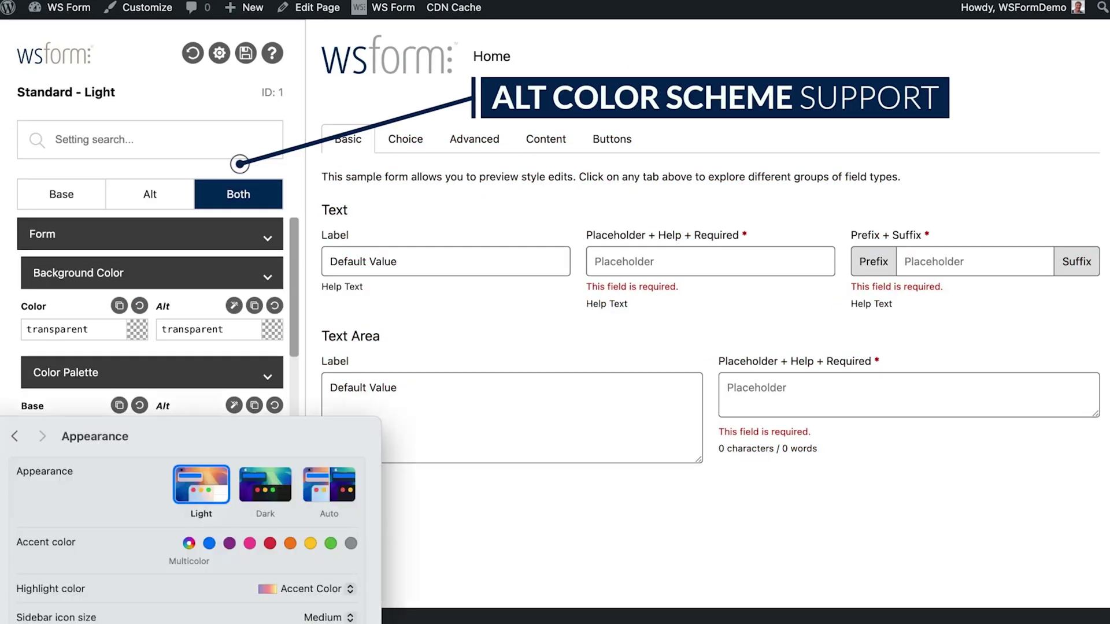
left_click(280, 487)
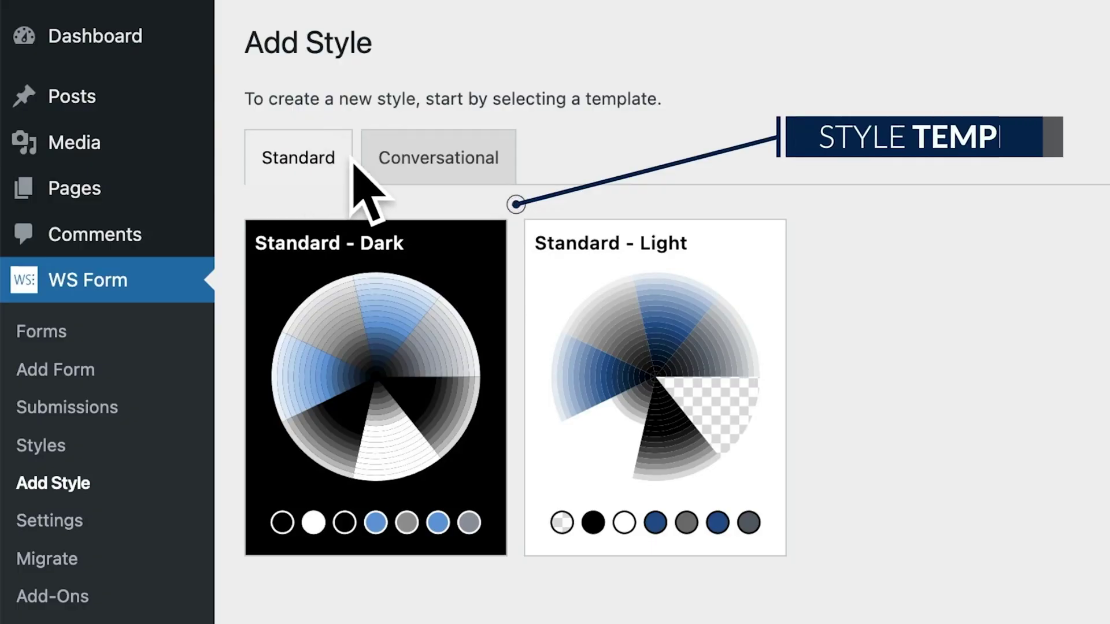
left_click(428, 168)
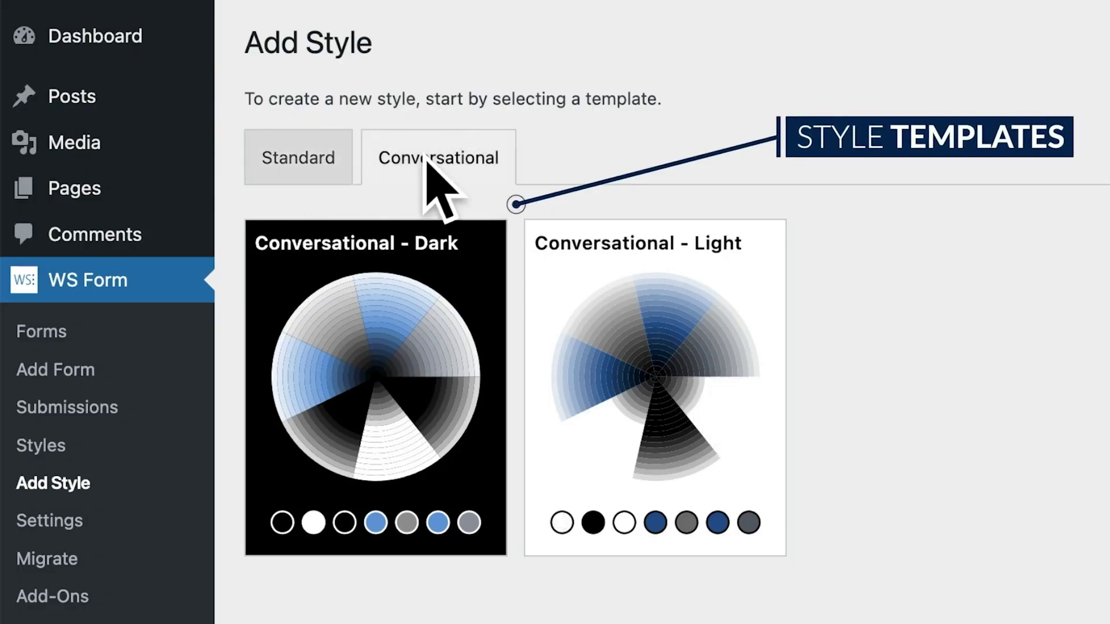
left_click(315, 173)
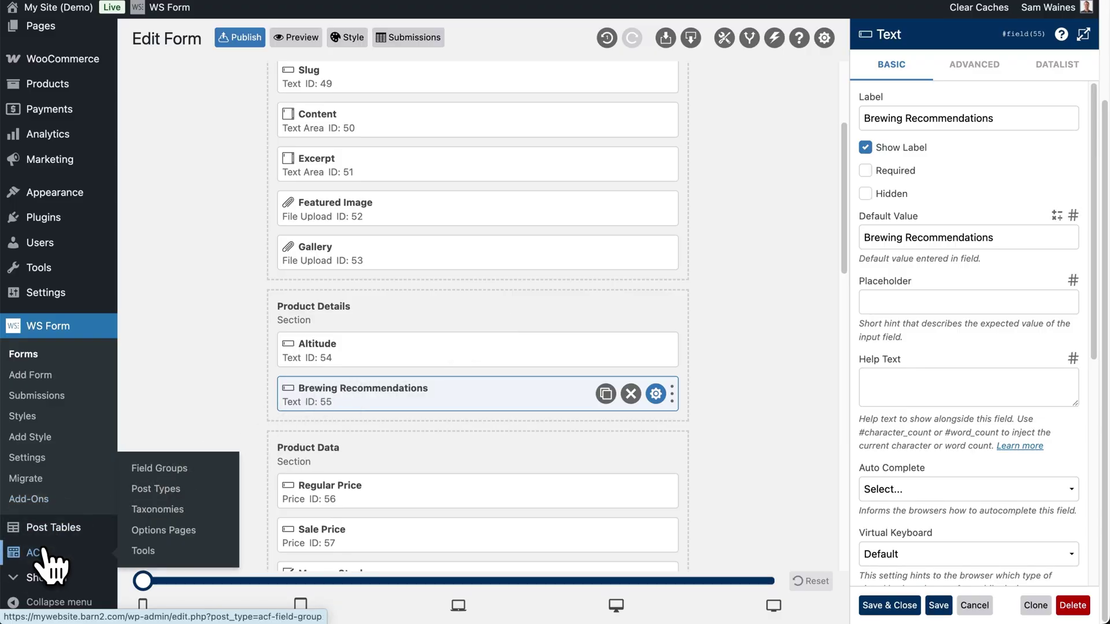
Review the ACF Product Details field group, then create a form from the Post Management Product template
left_click(51, 555)
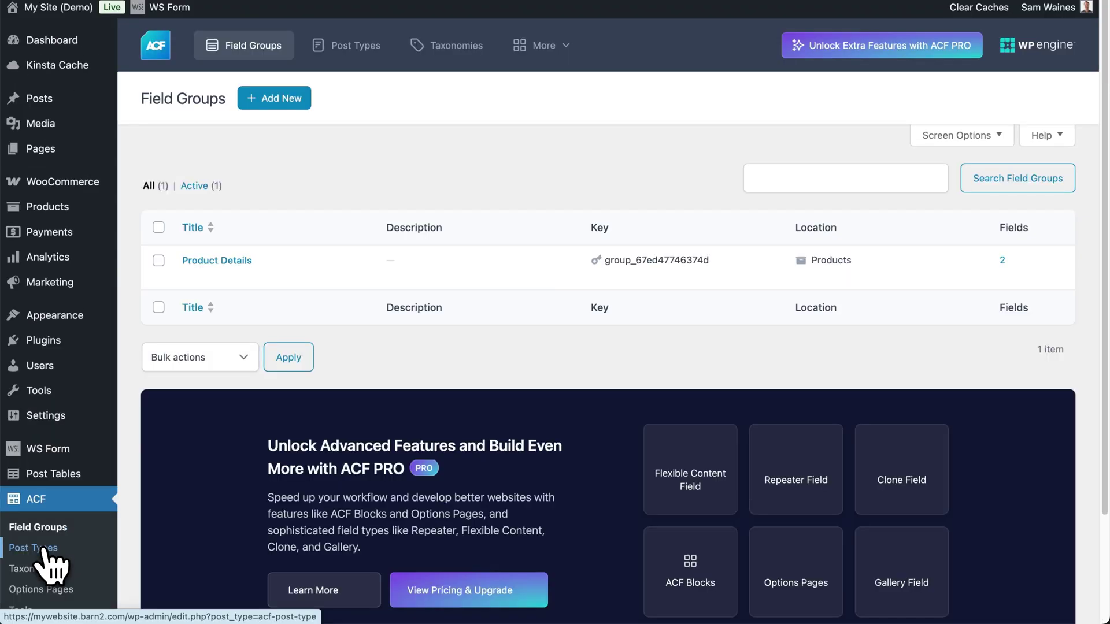
left_click(222, 261)
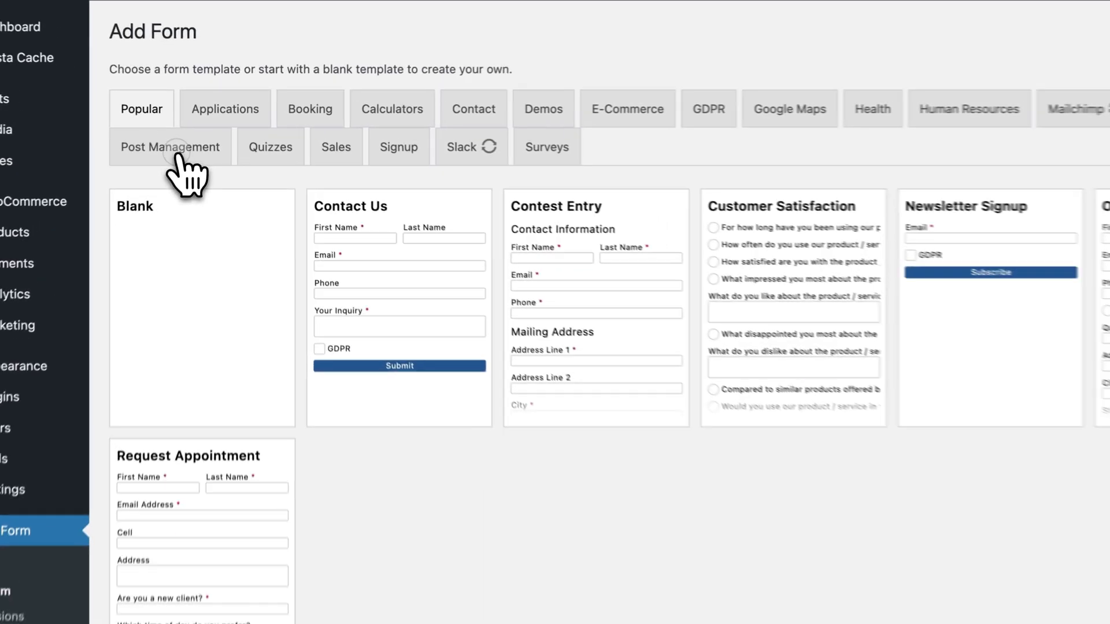
left_click(181, 137)
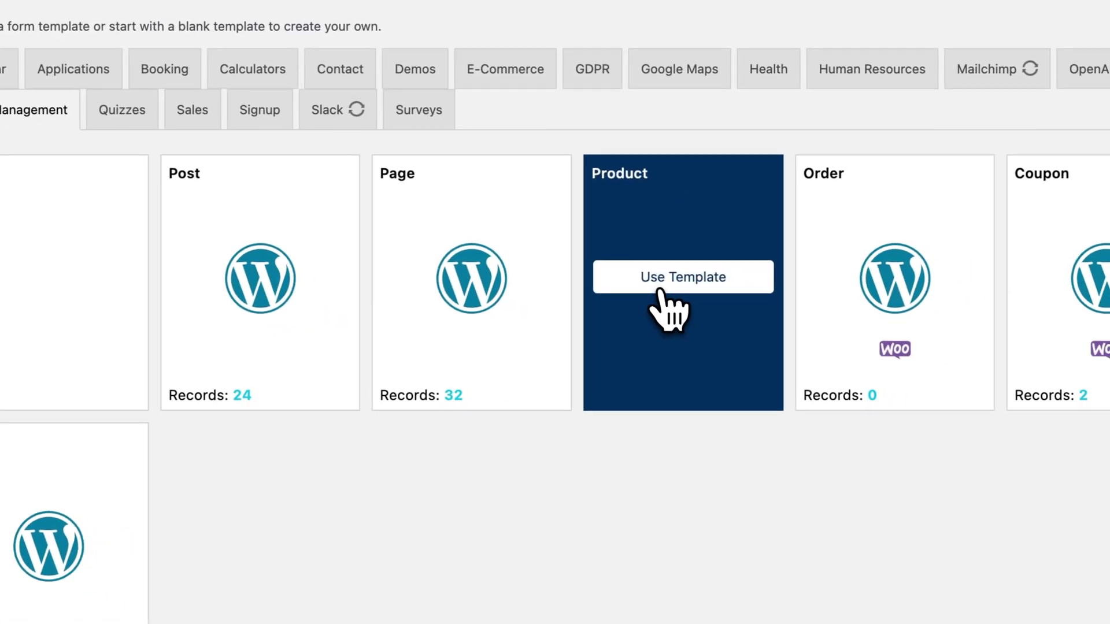
left_click(813, 324)
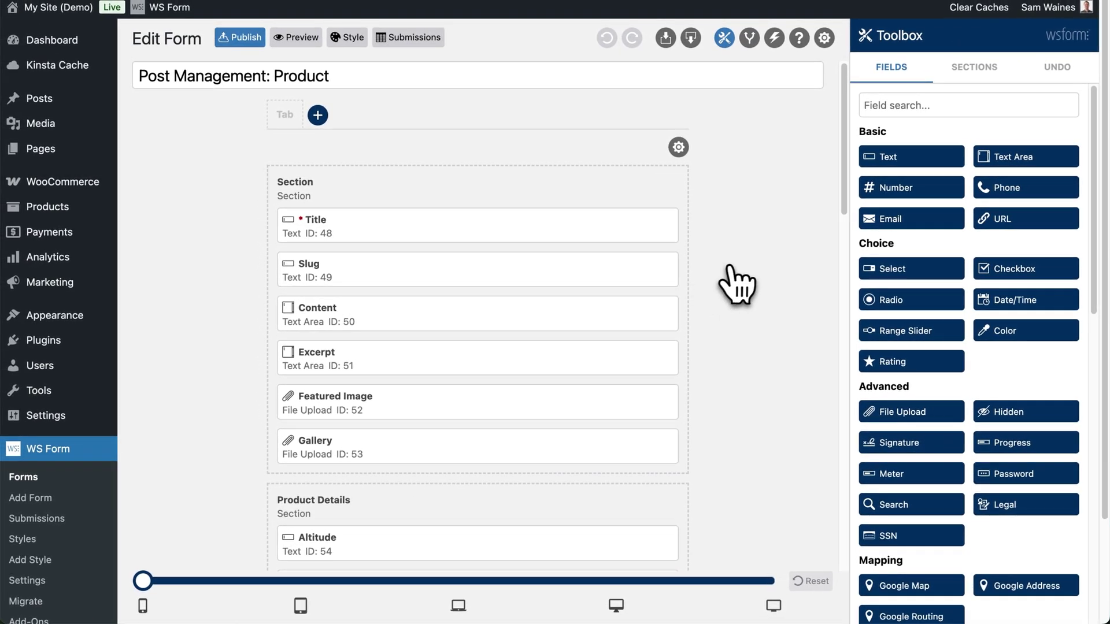
scroll(736, 283, "down", 3)
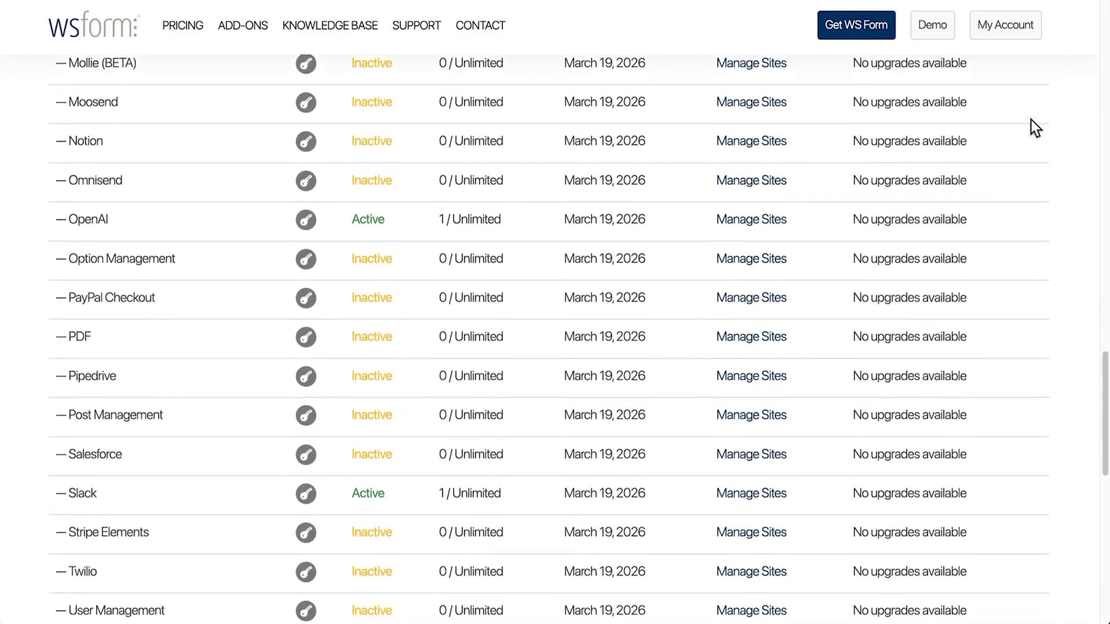
scroll(1032, 126, "down", 2)
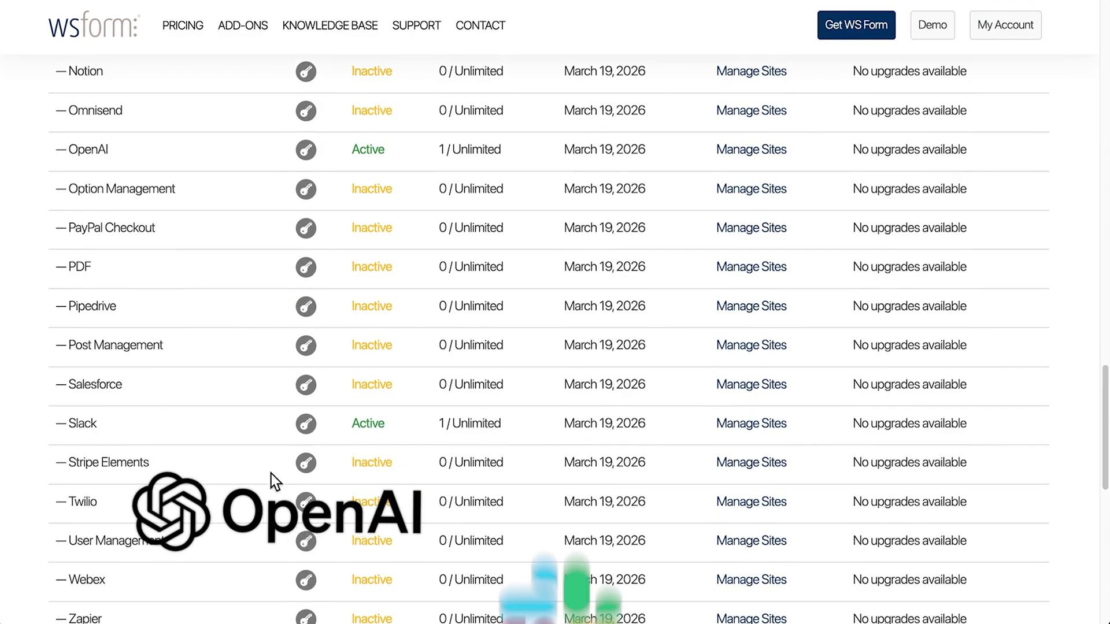
Review the add-on licences list and allow WS Form access to the Slack workspace
scroll(342, 356, "up", 9)
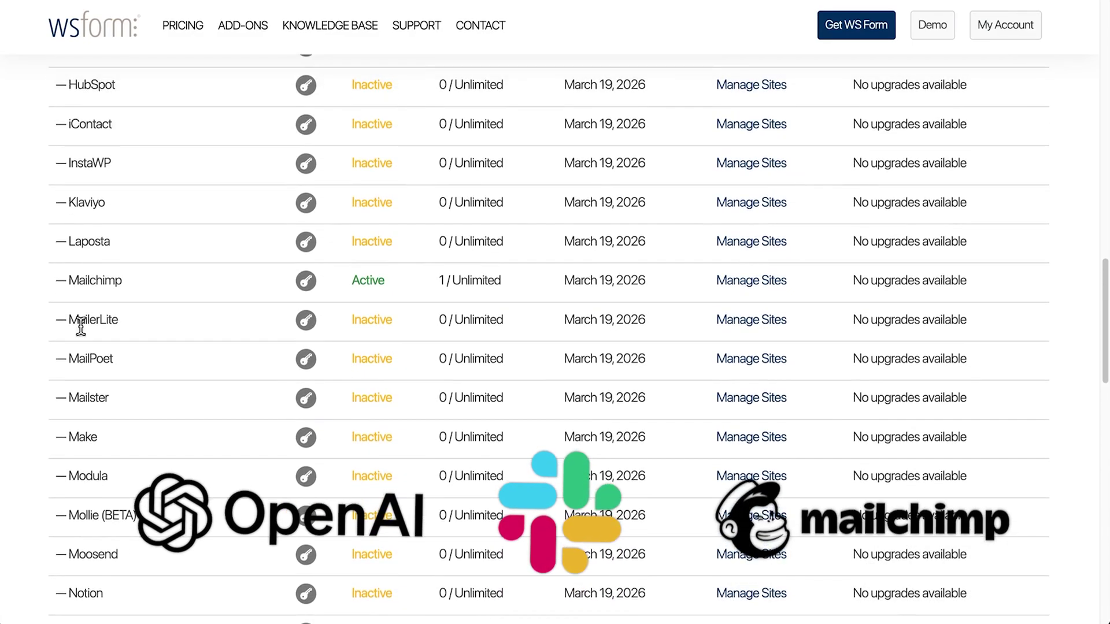
scroll(153, 238, "up", 3)
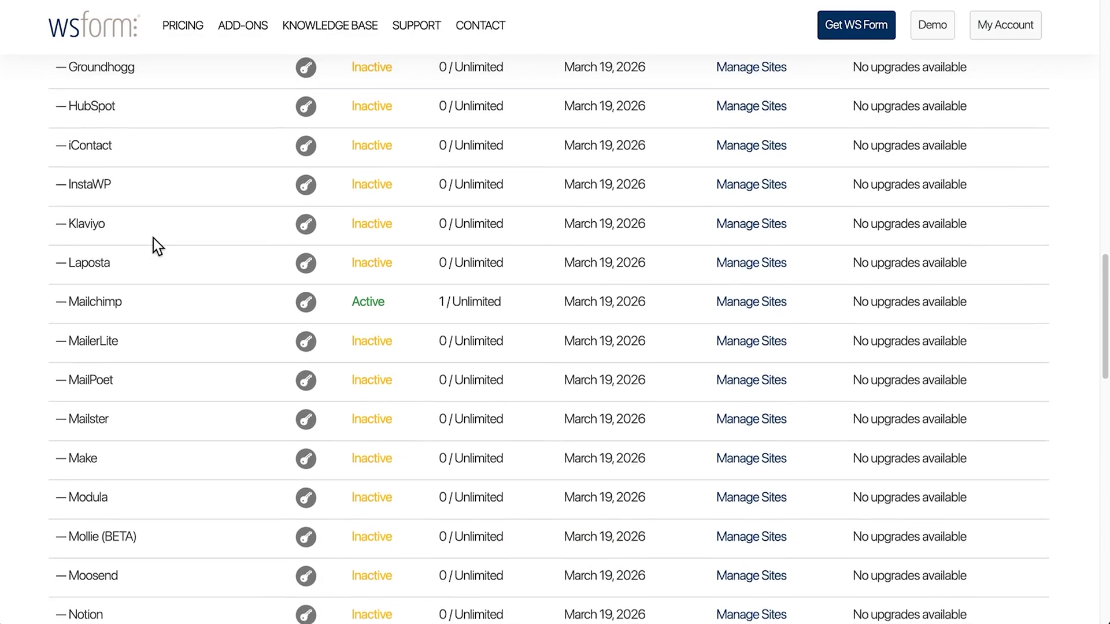
scroll(154, 238, "up", 5)
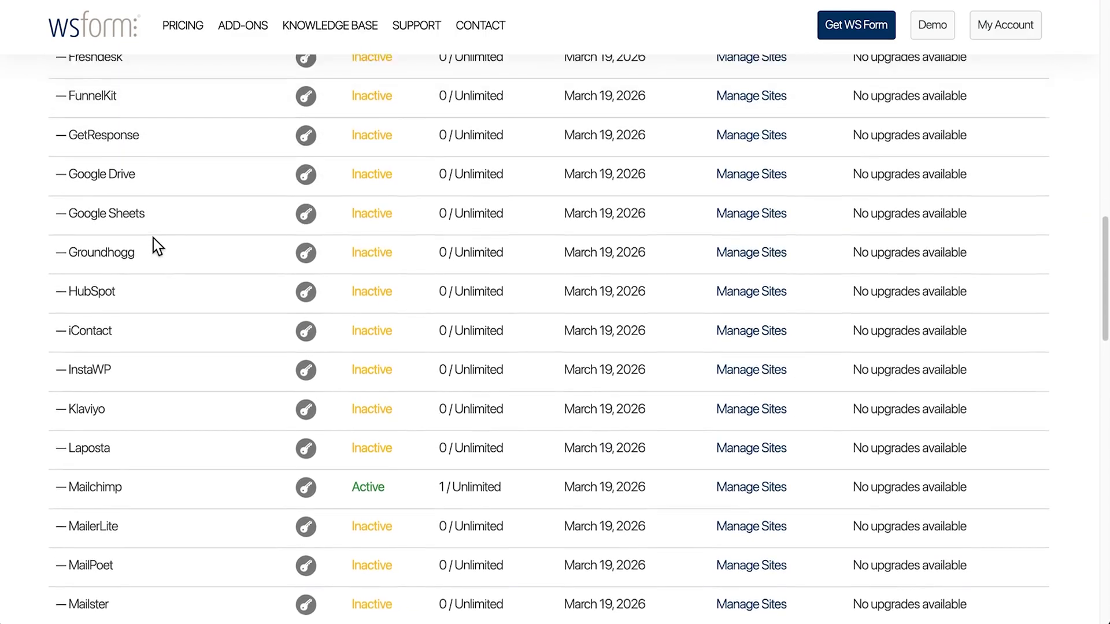
scroll(153, 238, "up", 3)
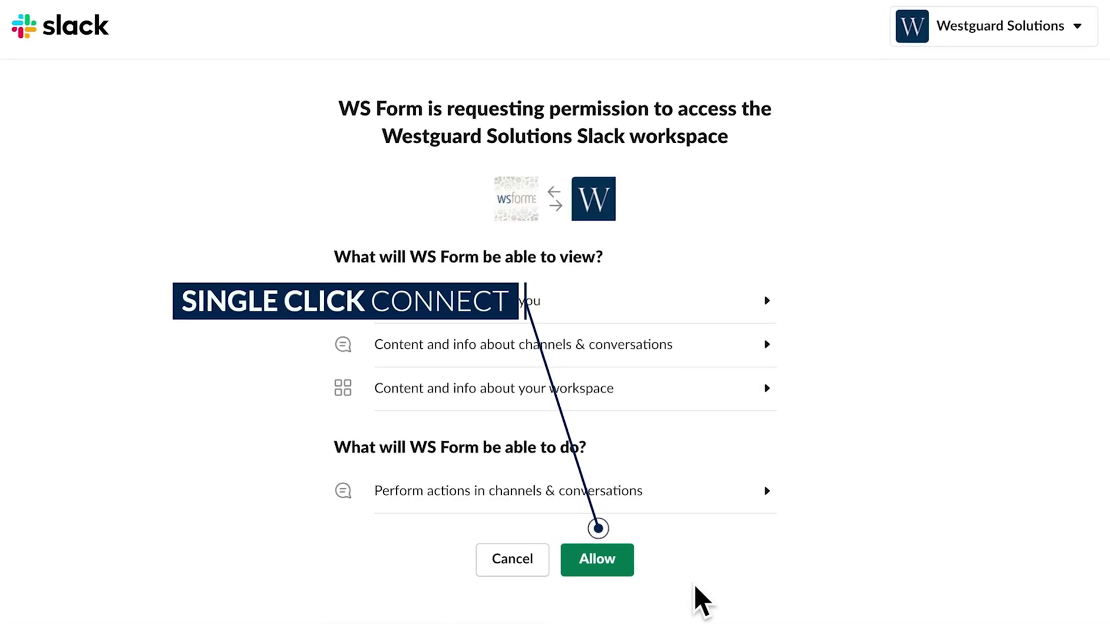
left_click(619, 564)
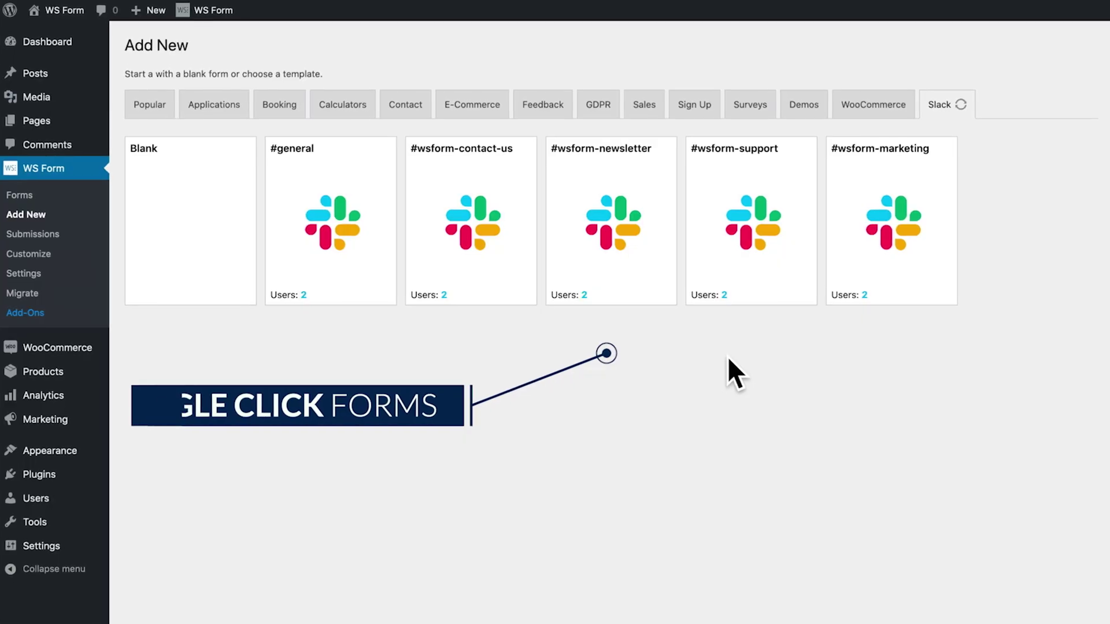
Create a form from the #wsform-newsletter Slack template and submit 'My Message' to Slack
mouse_move(641, 266)
left_click(620, 222)
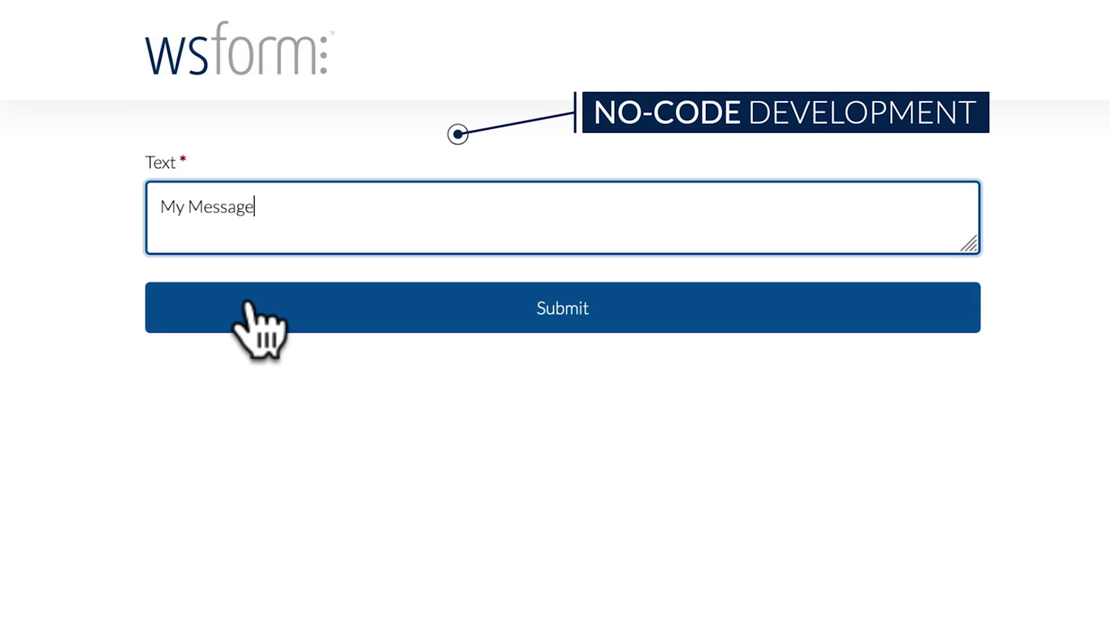
left_click(248, 302)
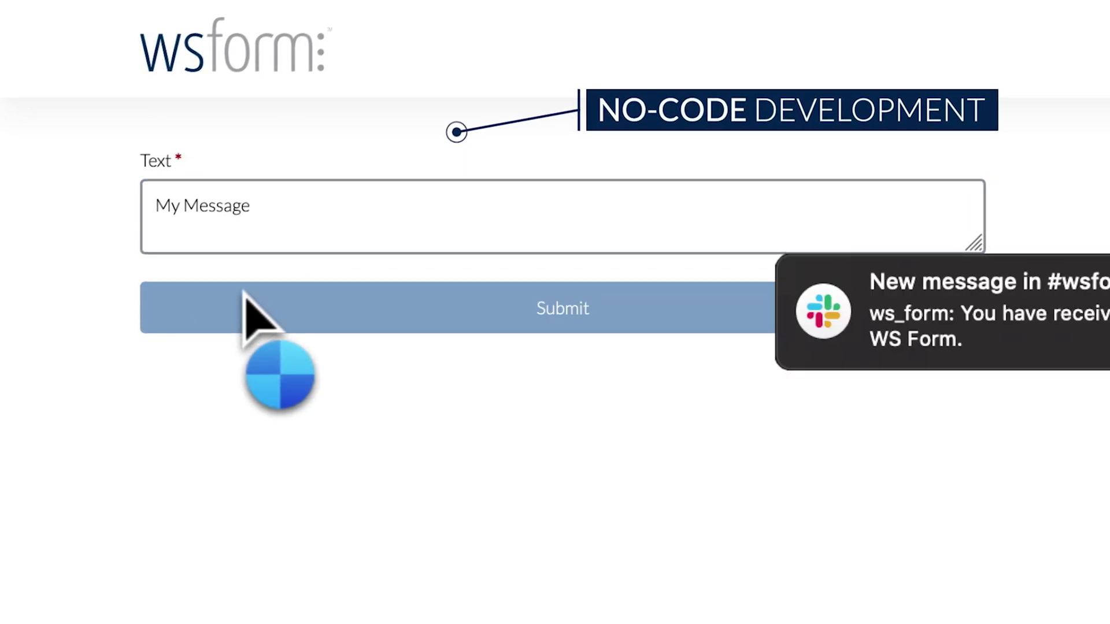